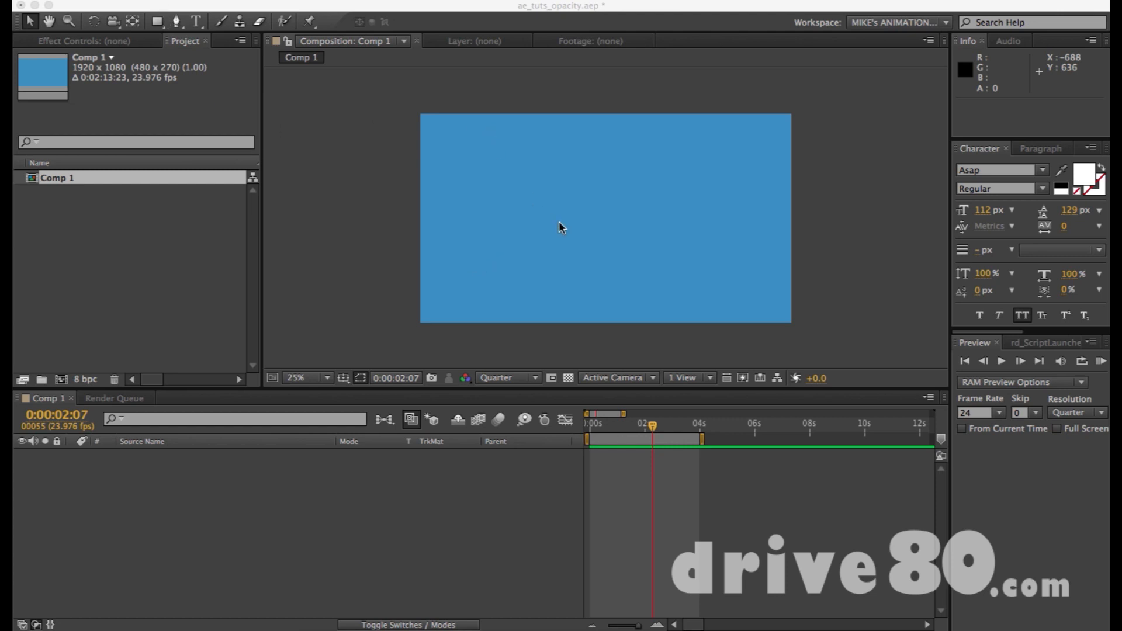
# Draw a white square about 407 px wide with the Rectangle tool, slightly above the centre of Comp 1.
pyautogui.click(157, 23)
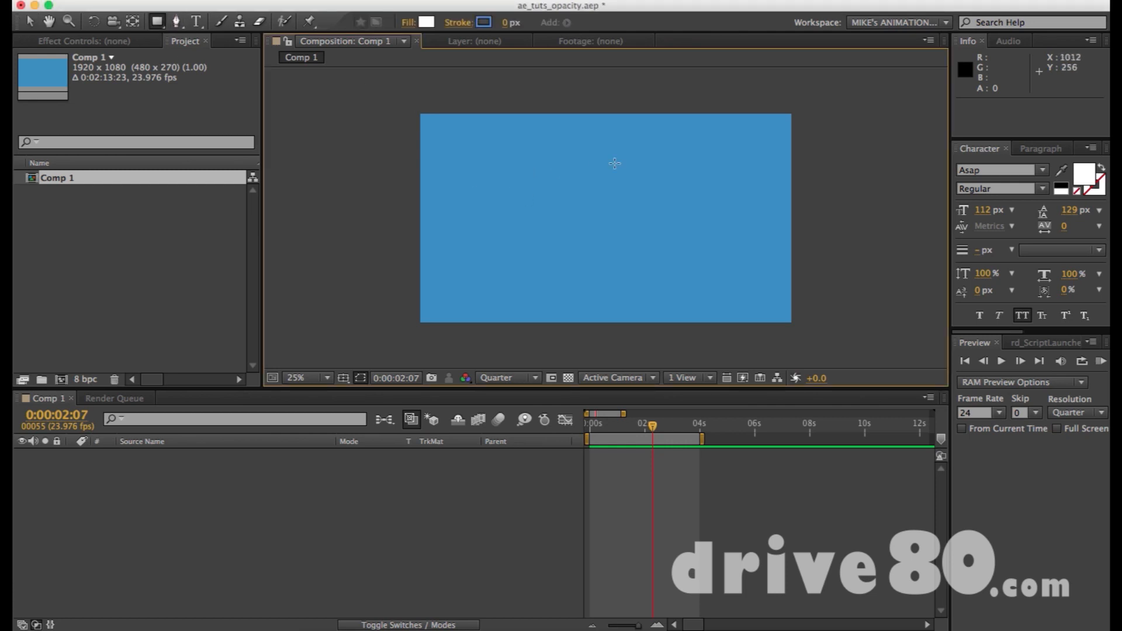
pyautogui.moveTo(567, 156); pyautogui.dragTo(645, 221)
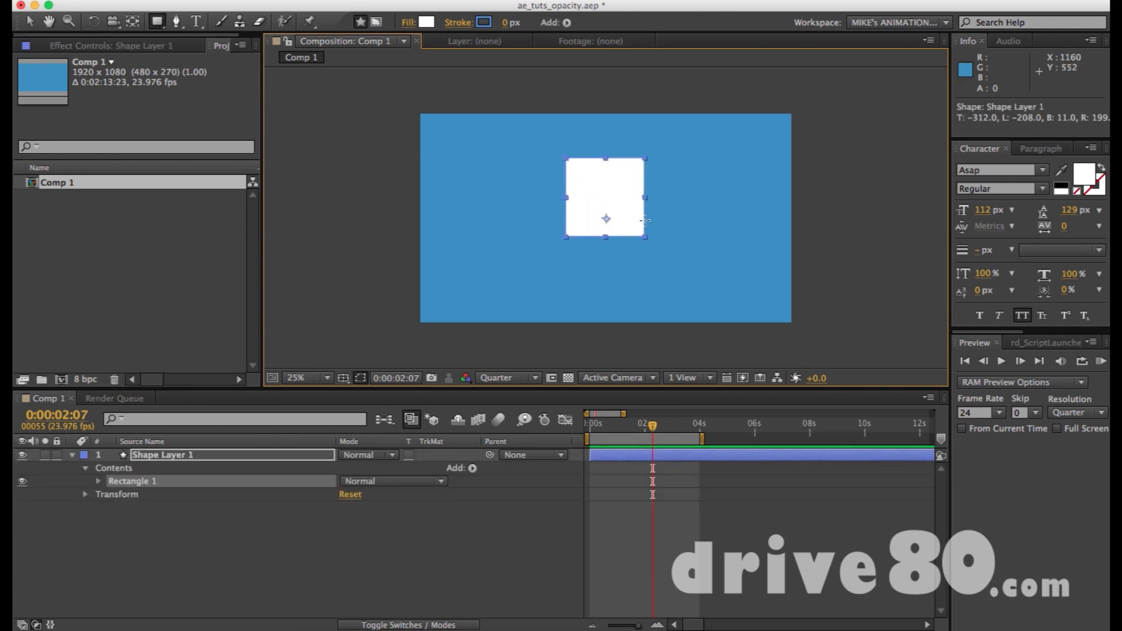
pyautogui.press('v')
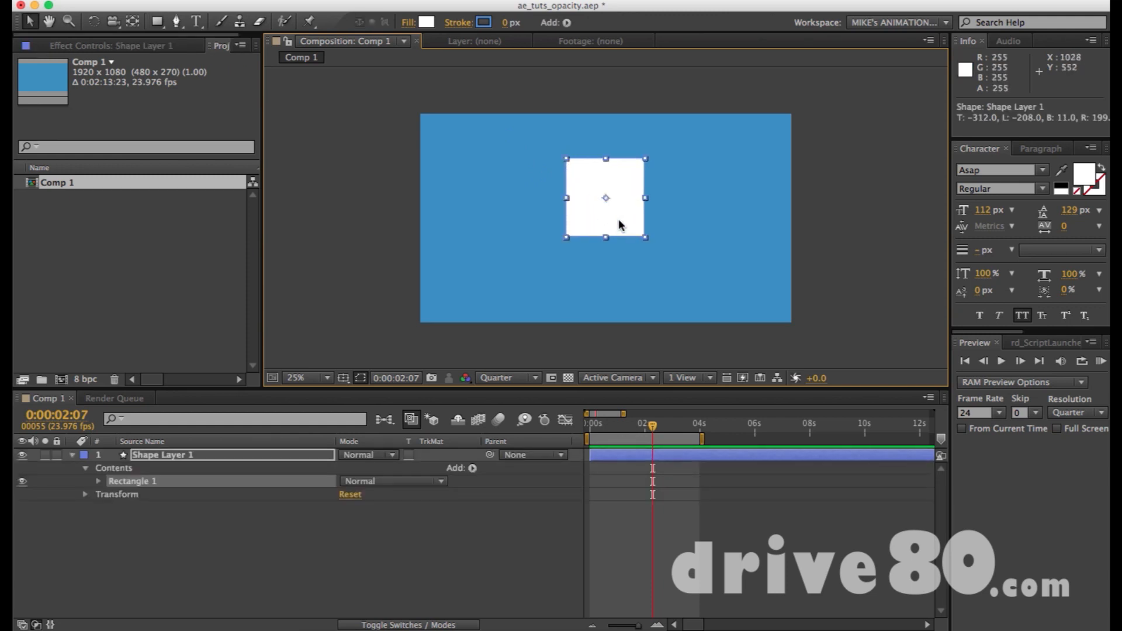
# Move the square's anchor point to the middle of the shape with the Pan Behind tool.
pyautogui.click(676, 216)
pyautogui.press('y')
pyautogui.click(608, 211)
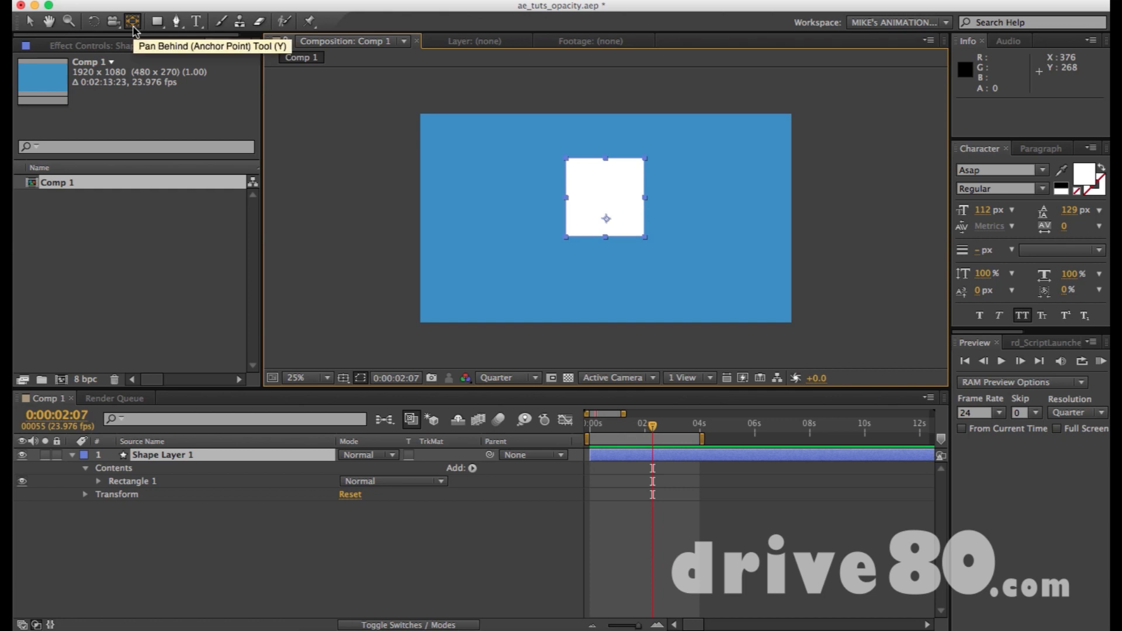
pyautogui.moveTo(607, 221)
pyautogui.mouseDown()
pyautogui.moveTo(602, 193)
pyautogui.moveTo(604, 202)
pyautogui.mouseUp()
pyautogui.press('v')
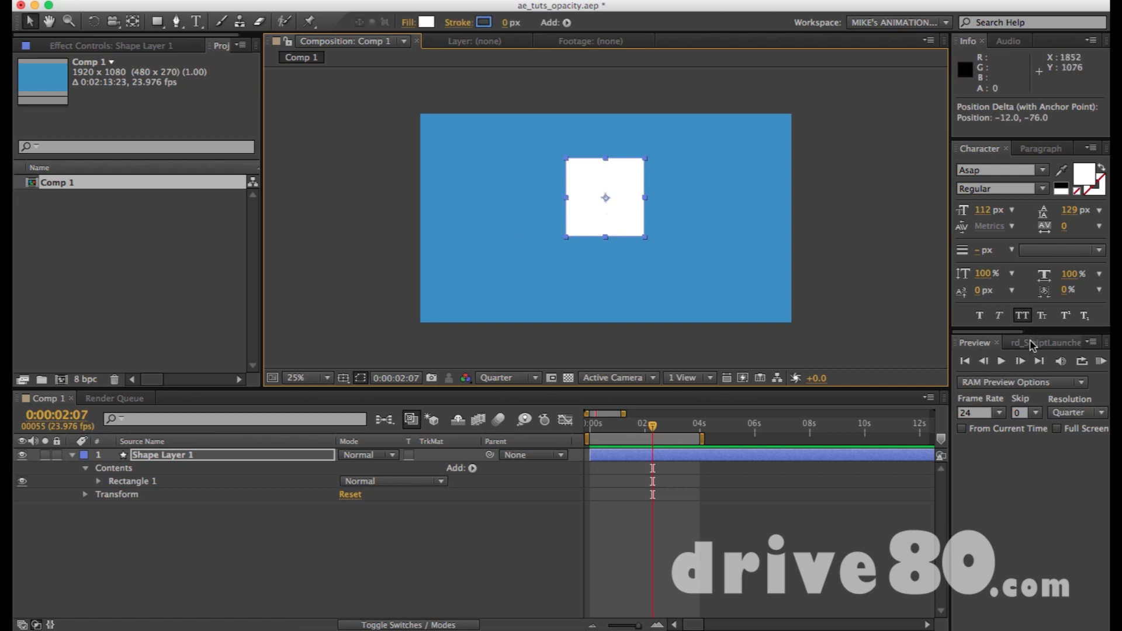
# Align the square to the centre of the composition, both vertically and horizontally.
pyautogui.click(1057, 343)
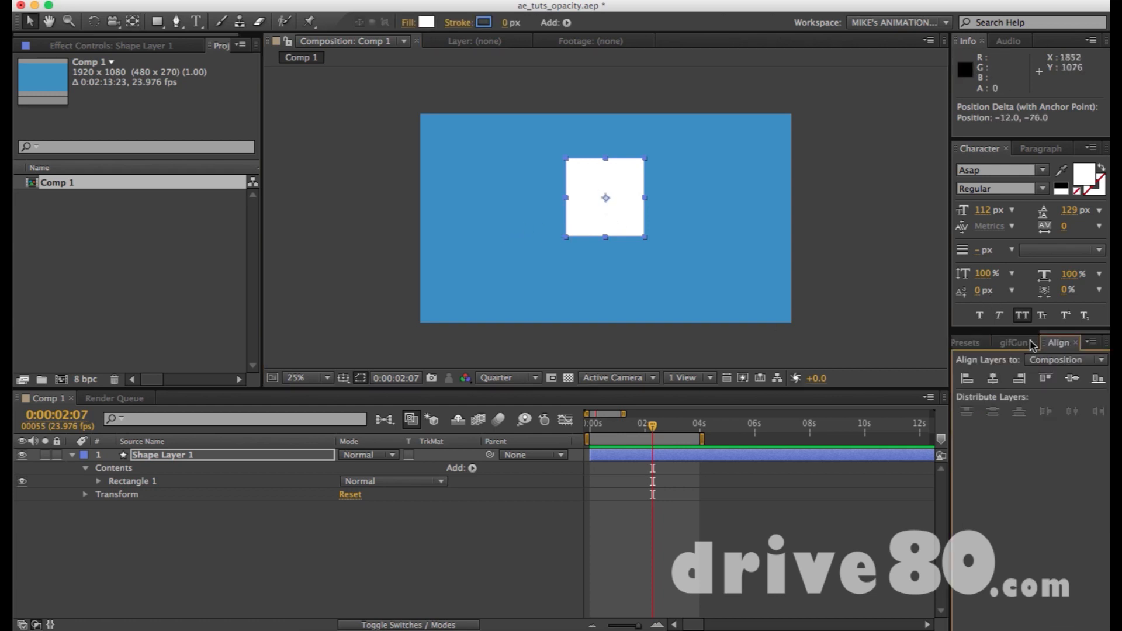
pyautogui.click(1072, 378)
pyautogui.click(993, 378)
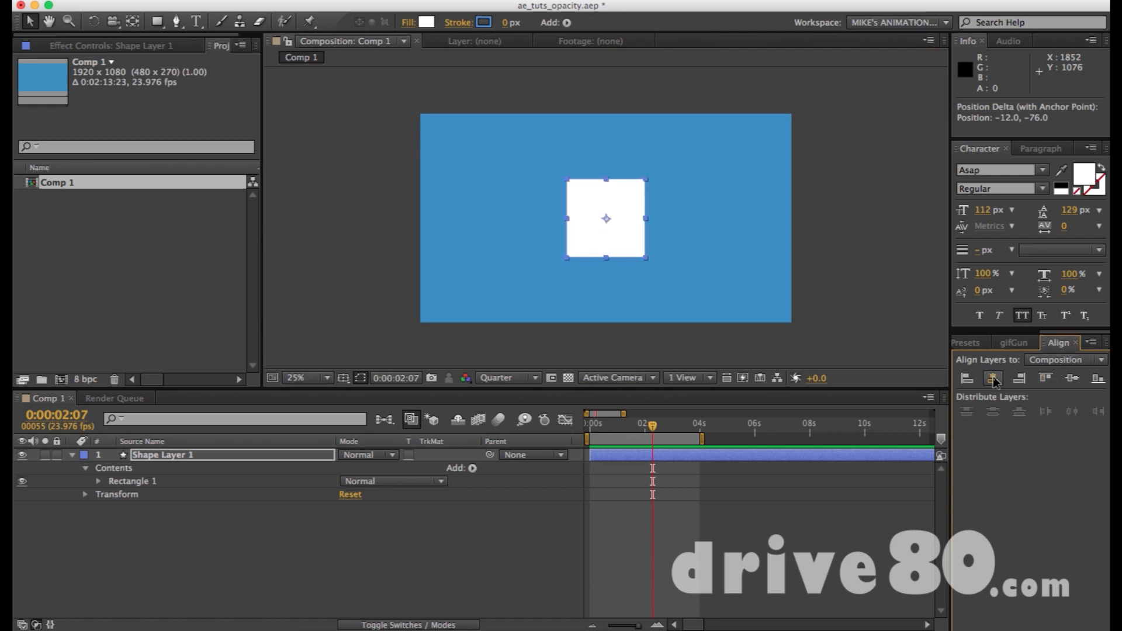
pyautogui.click(821, 216)
pyautogui.click(611, 223)
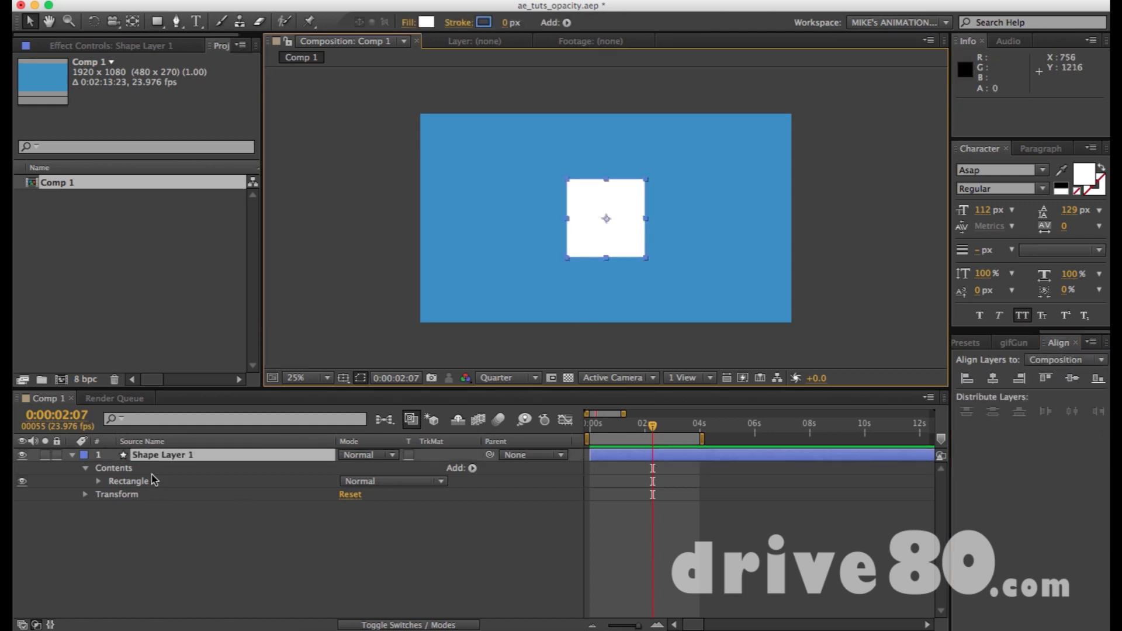
# Look through Shape Layer 1's transform properties and show only its Rotation property in the timeline.
pyautogui.click(186, 461)
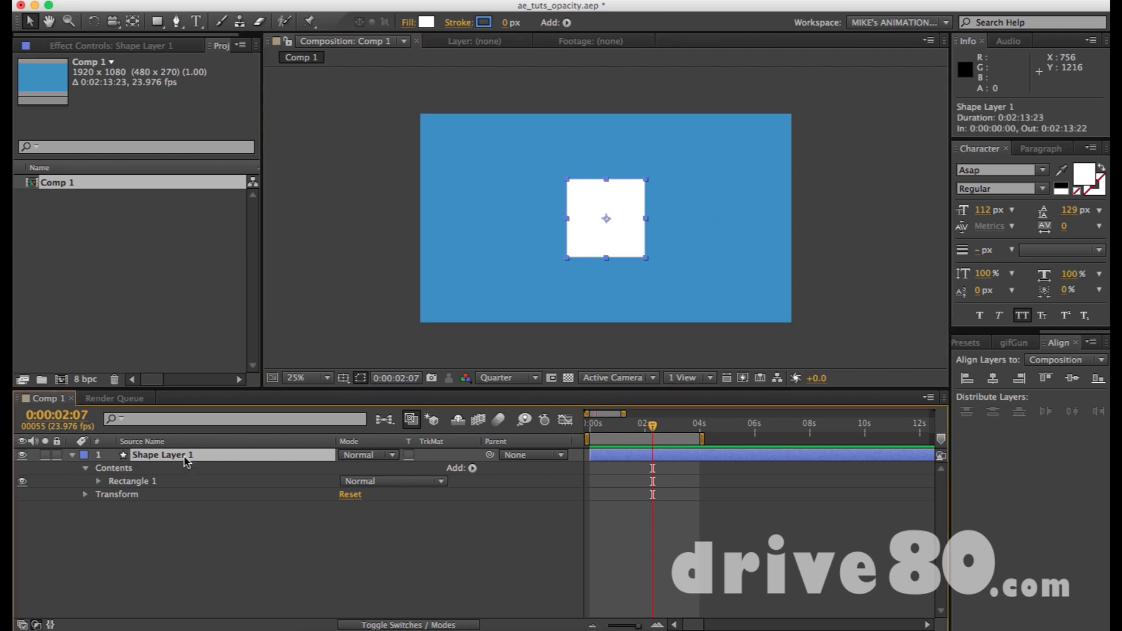
pyautogui.press('r')
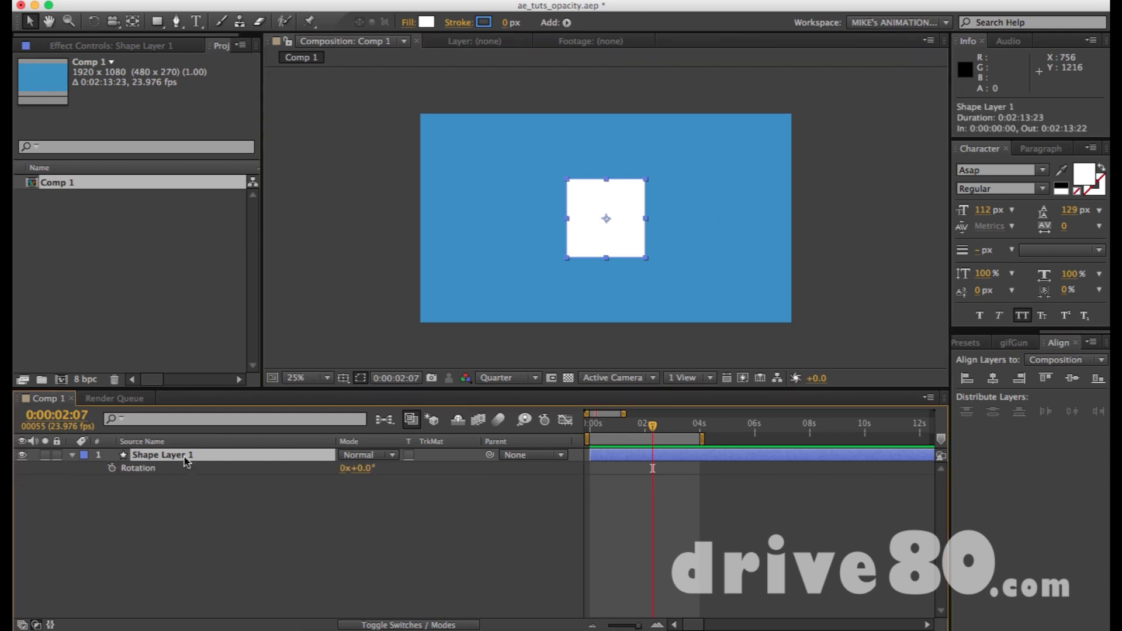
pyautogui.click(73, 456)
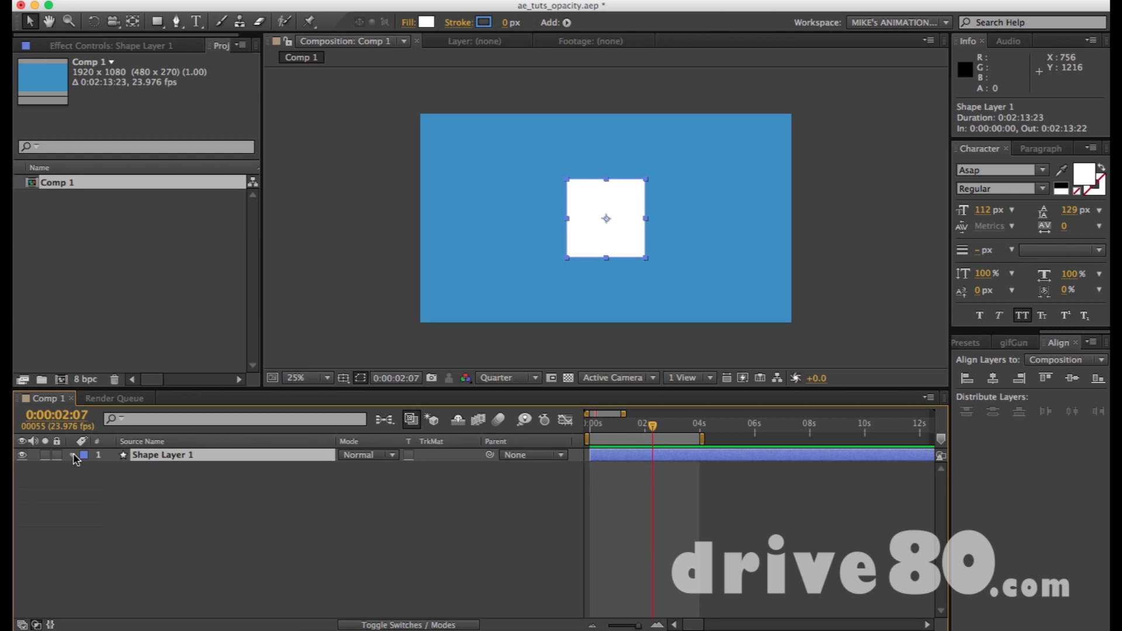
pyautogui.click(73, 455)
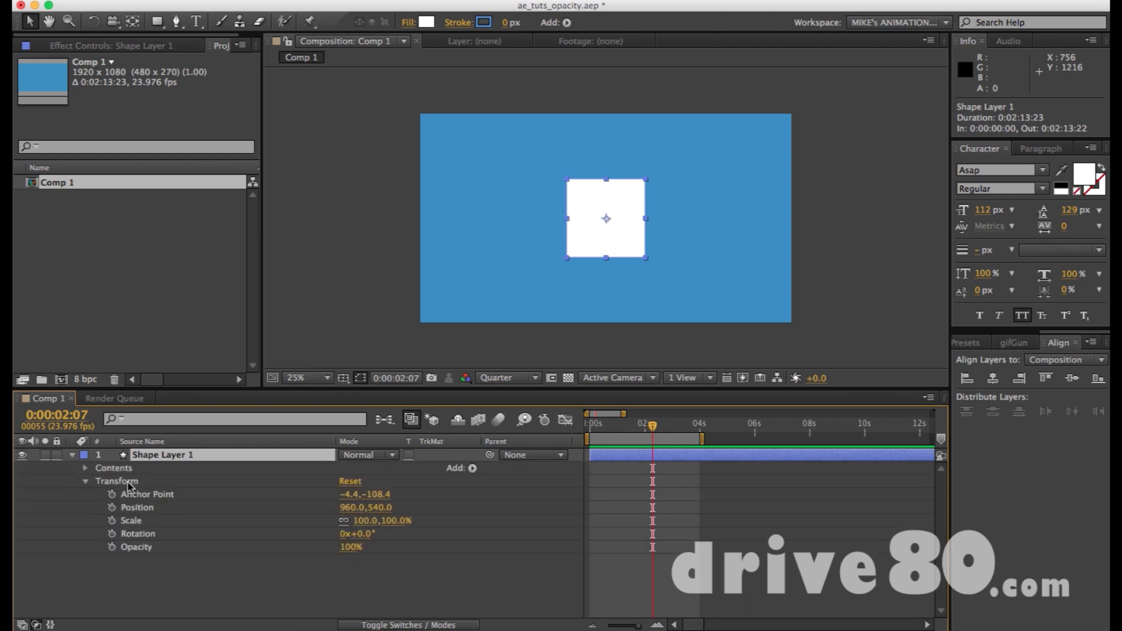
pyautogui.click(128, 485)
pyautogui.press('r')
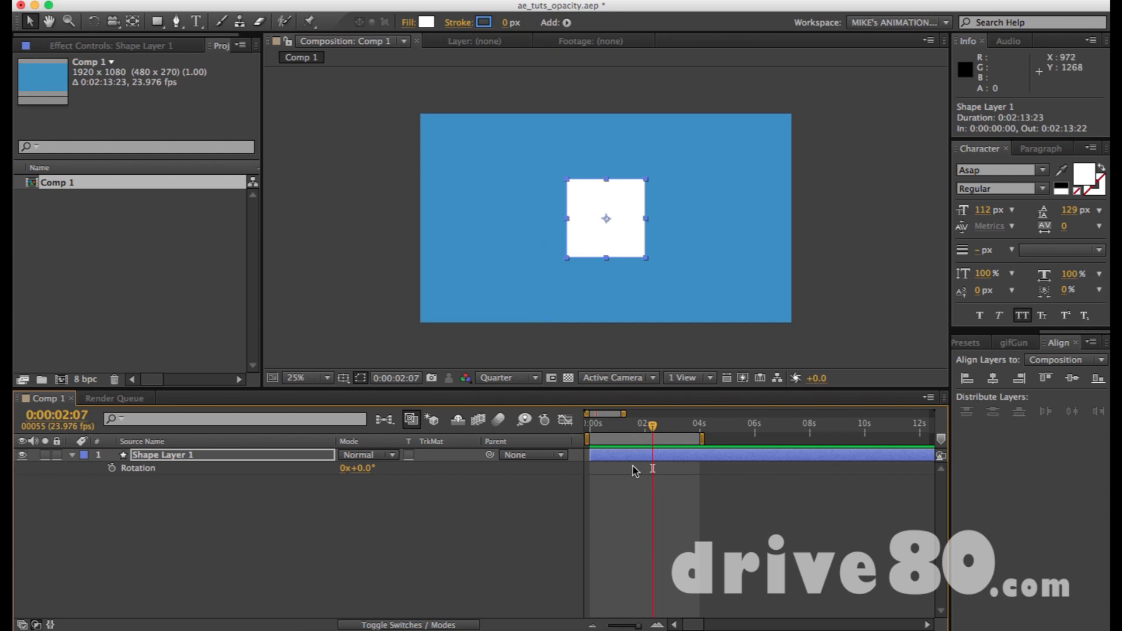
# Set a starting Rotation keyframe for Shape Layer 1 at 0:00:00:00.
pyautogui.press('Home')
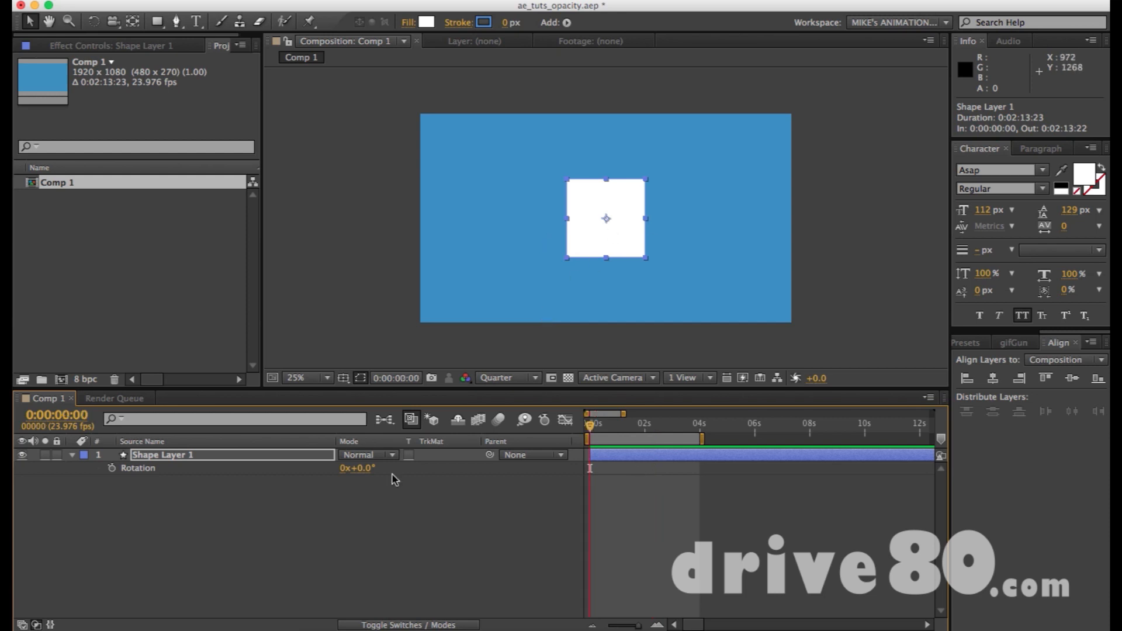
pyautogui.press('=')
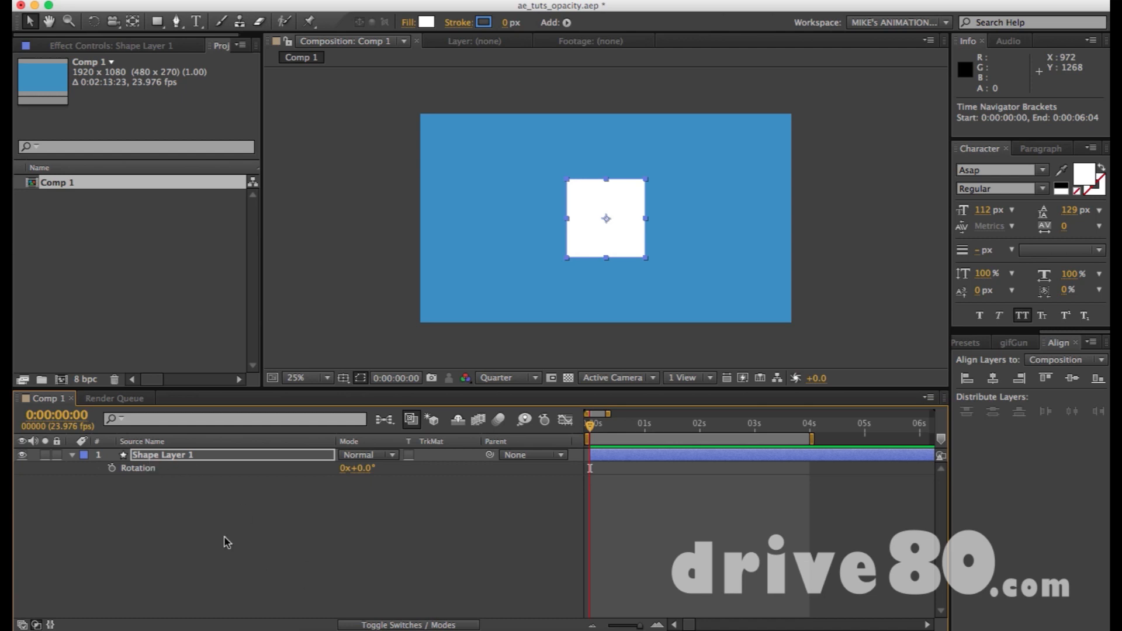
pyautogui.click(112, 468)
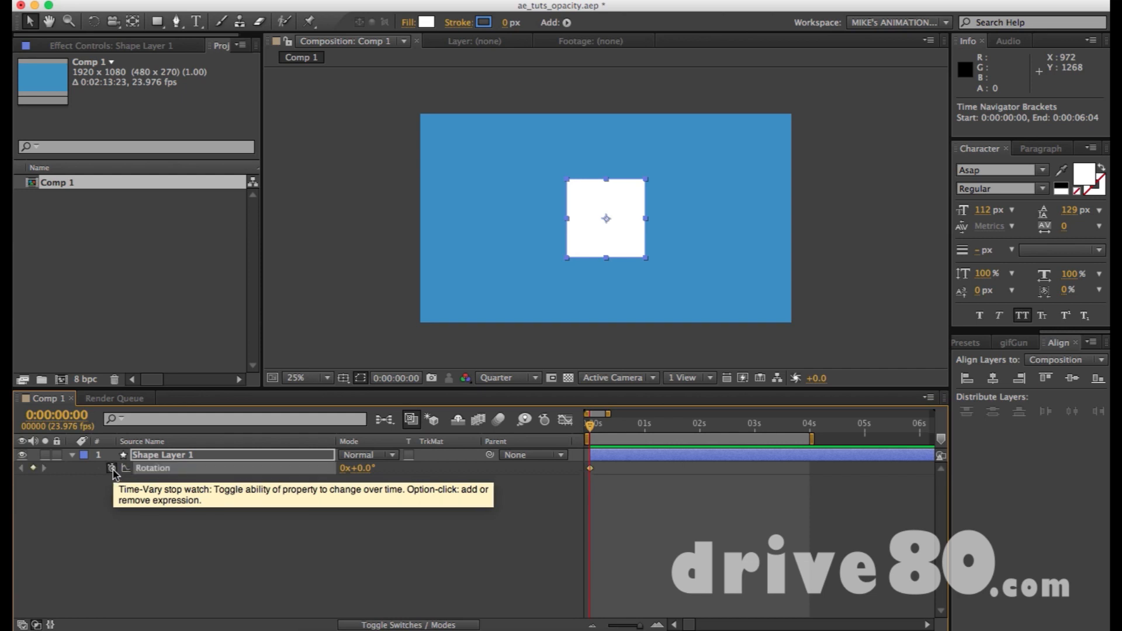
pyautogui.press('super+z')
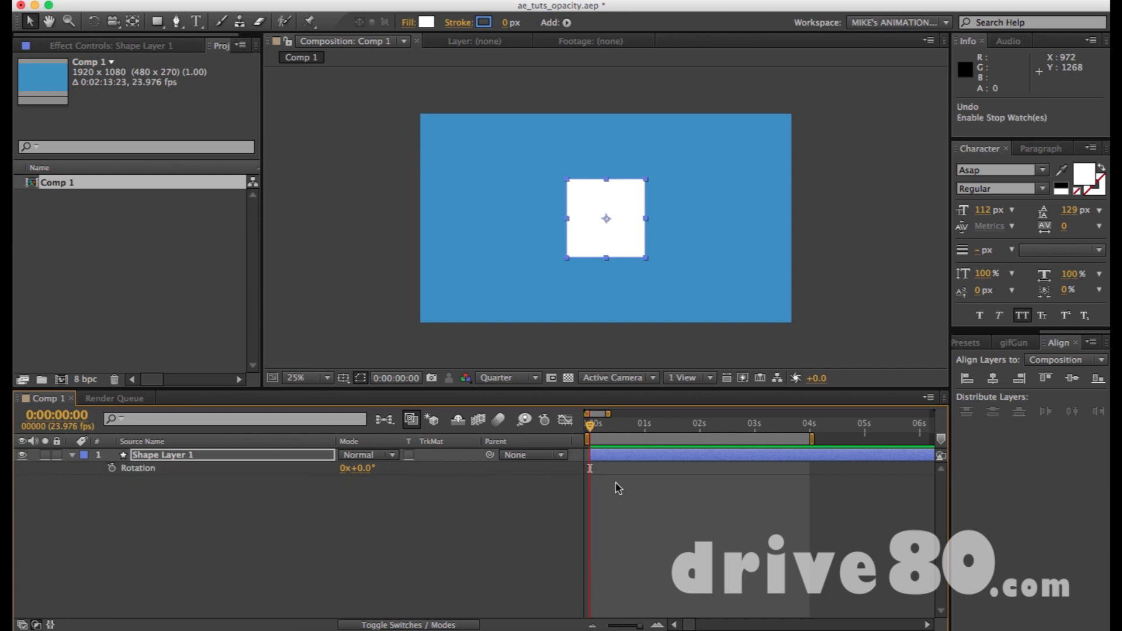
pyautogui.press('super+shift+z')
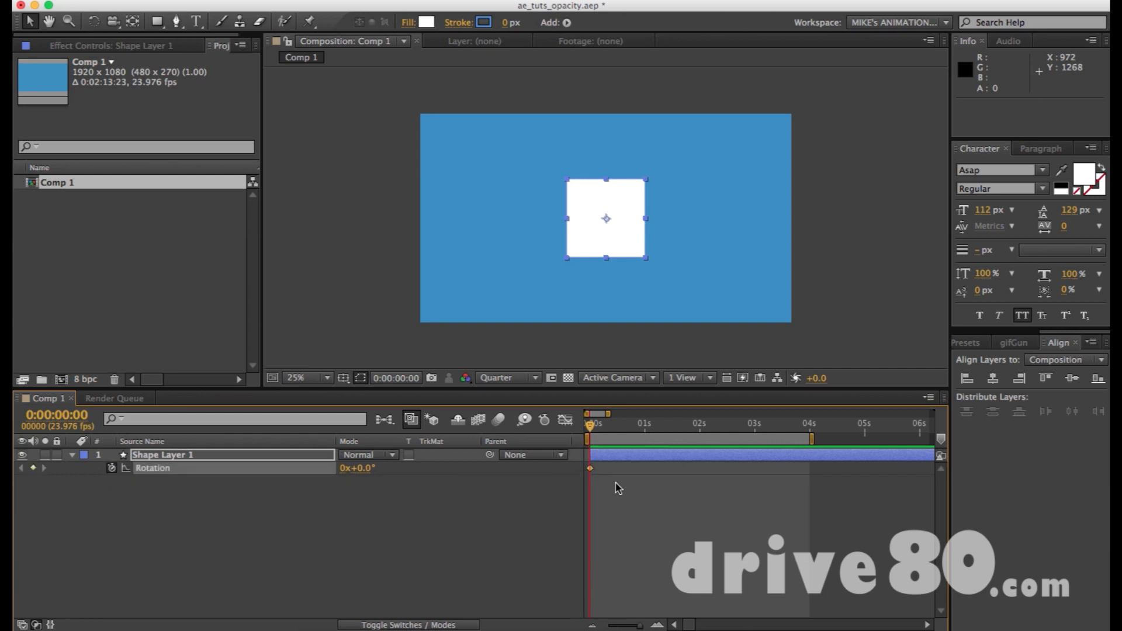
# Add Position, Scale and Opacity keyframes to Shape Layer 1 at 0:00:00:23.
pyautogui.moveTo(591, 428); pyautogui.dragTo(611, 432)
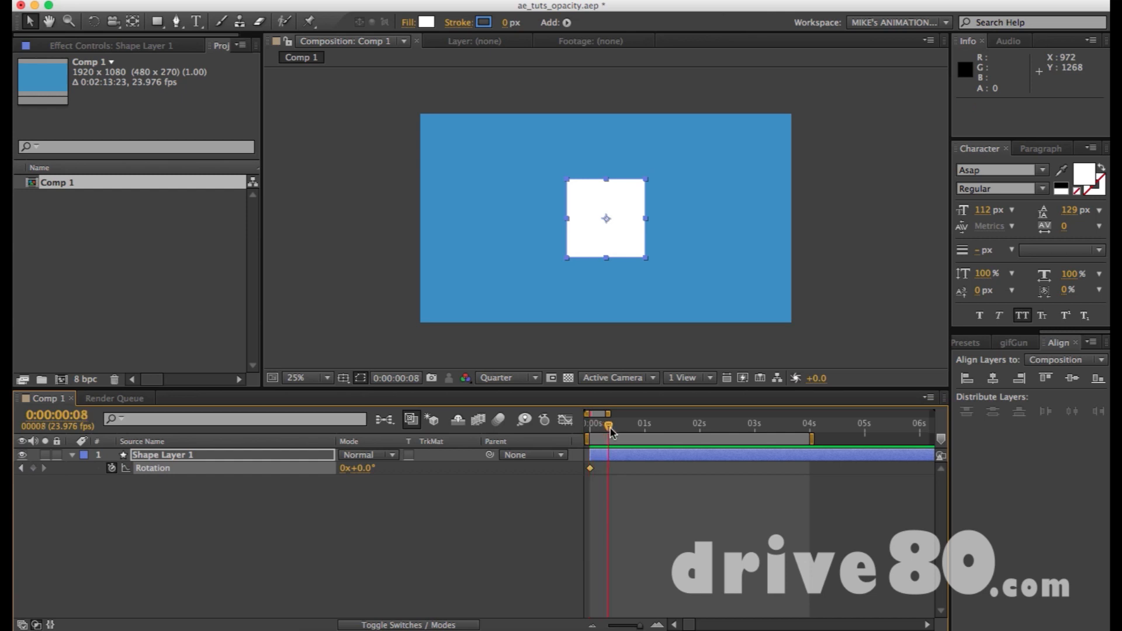
pyautogui.click(142, 456)
pyautogui.click(73, 455)
pyautogui.click(74, 455)
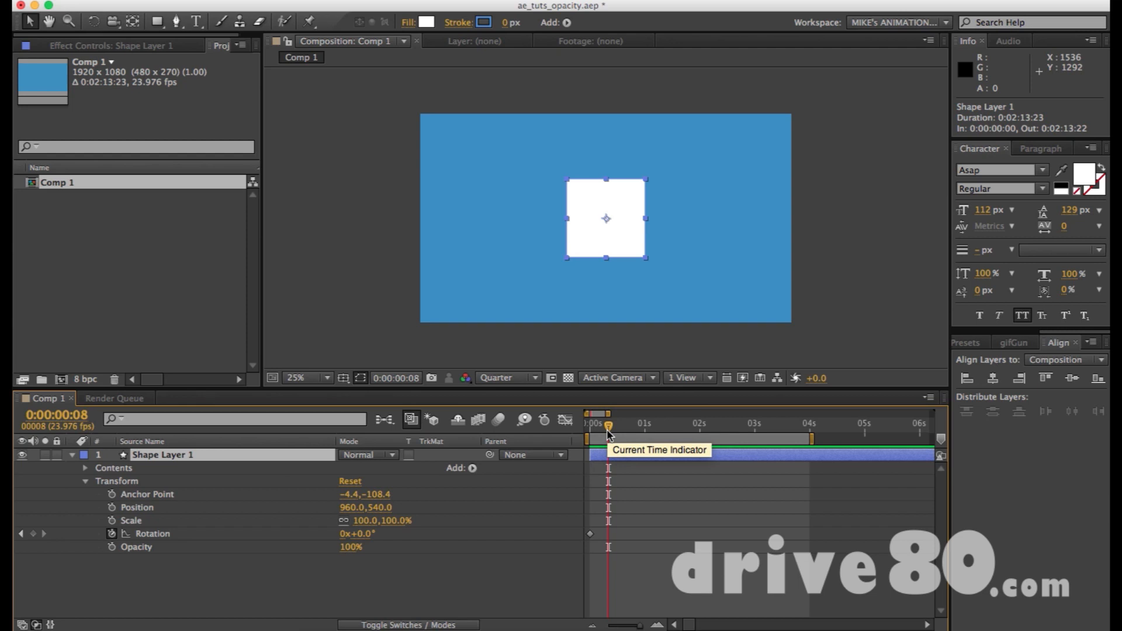
pyautogui.moveTo(606, 429); pyautogui.dragTo(643, 429)
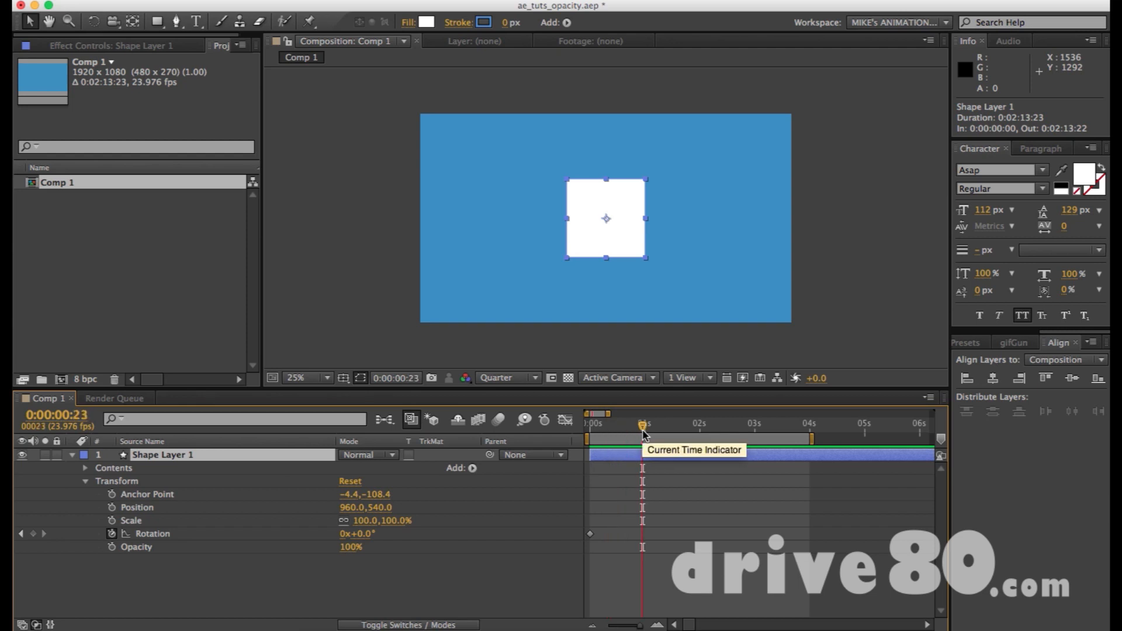
pyautogui.hotkey('alt', 'shift', 'p')
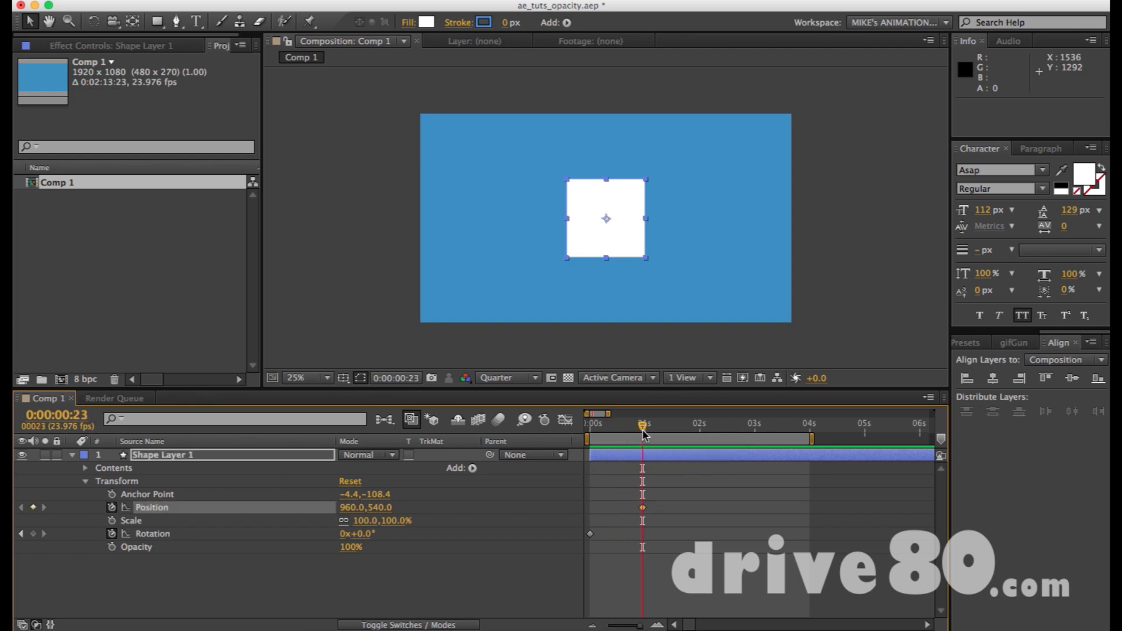
pyautogui.hotkey('alt', 'shift', 's')
pyautogui.hotkey('alt', 'shift', 't')
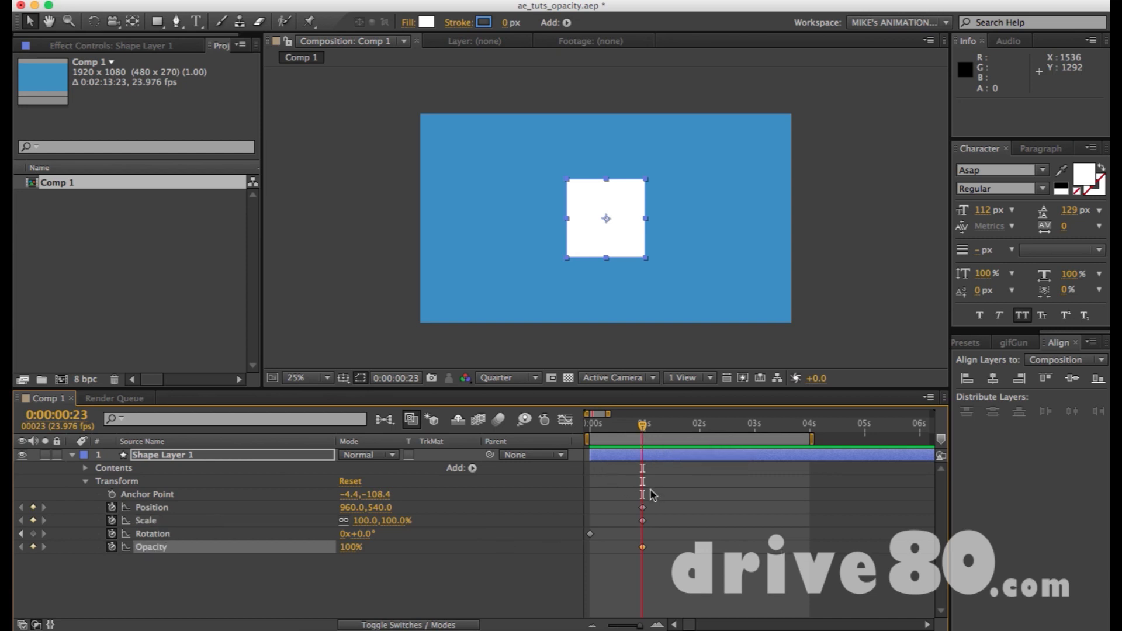
# Delete the Position, Scale and Opacity keyframes and show only the layer's animated properties.
pyautogui.moveTo(622, 492); pyautogui.dragTo(707, 619)
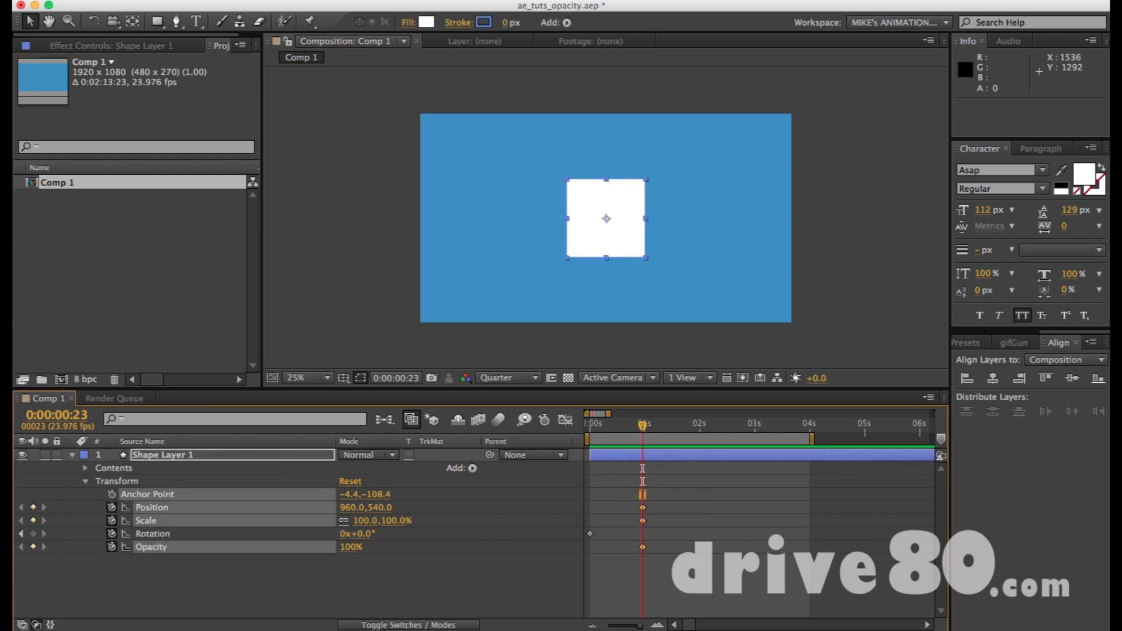
pyautogui.press('F9')
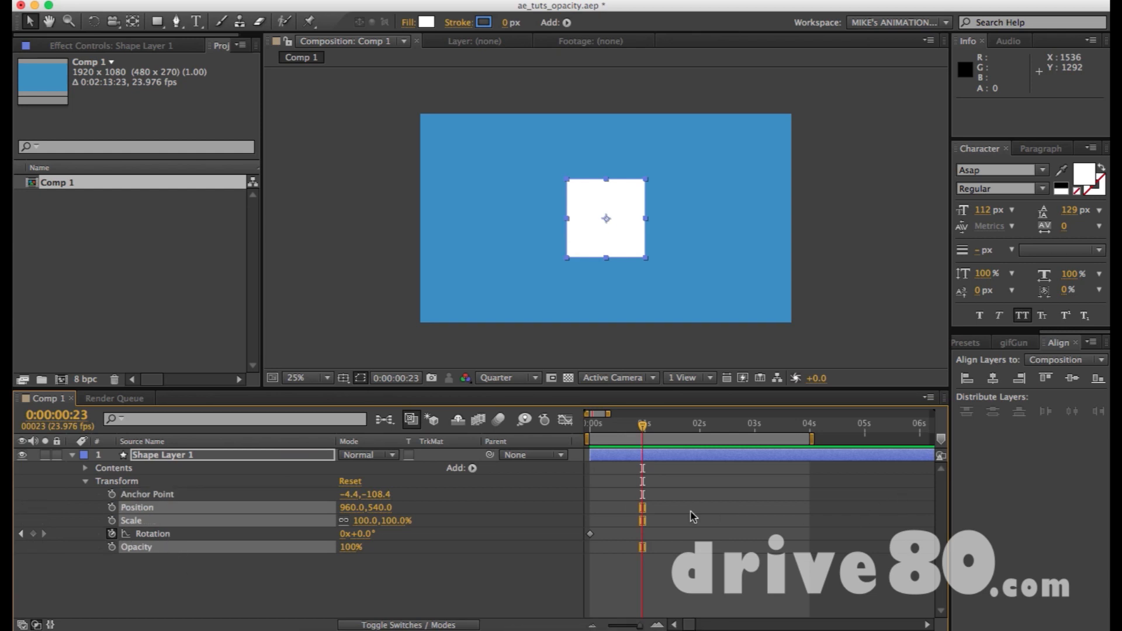
pyautogui.press('u')
# Try rotating the square to -147° at 0:00:00:23, and undo the rotation change.
pyautogui.press('=')
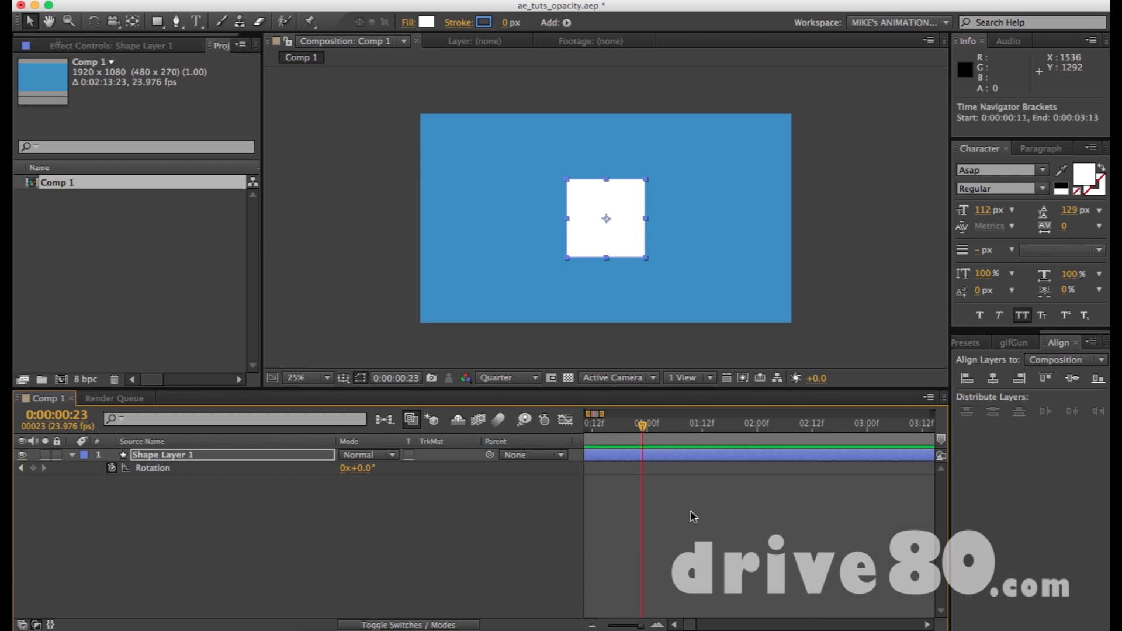
pyautogui.hscroll(-3, 616, 499)
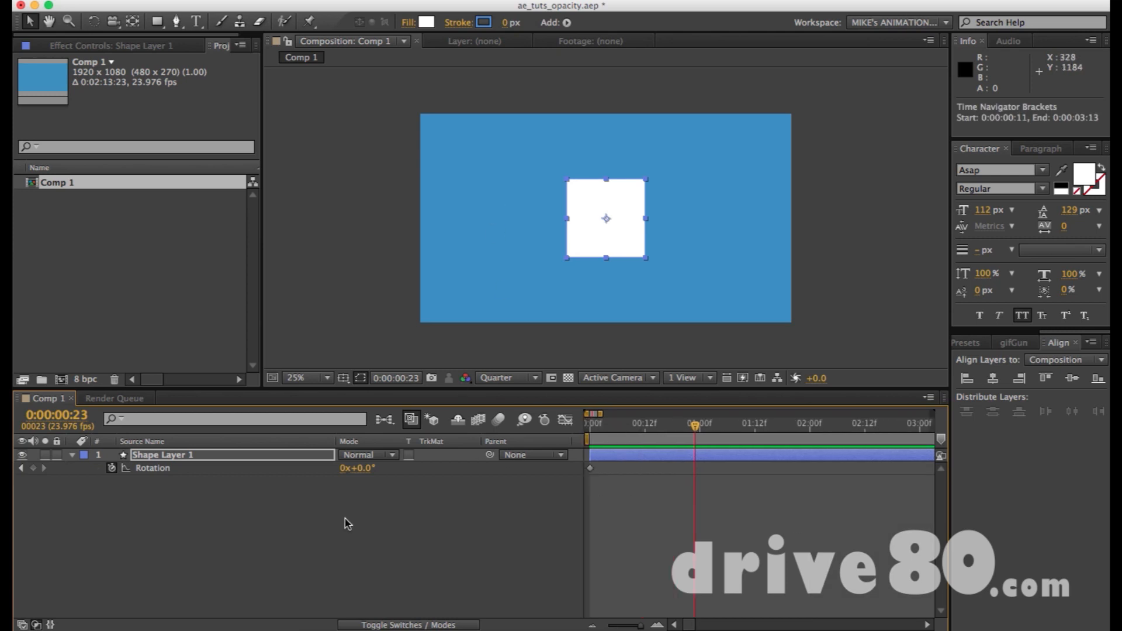
pyautogui.moveTo(358, 468); pyautogui.dragTo(261, 476)
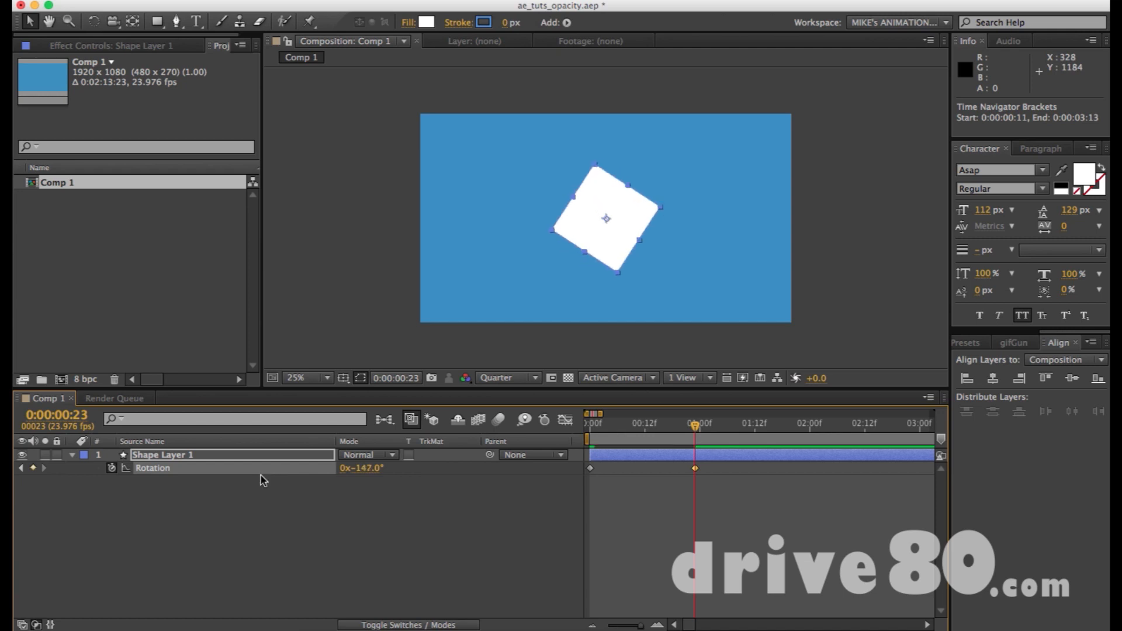
pyautogui.press('super+z')
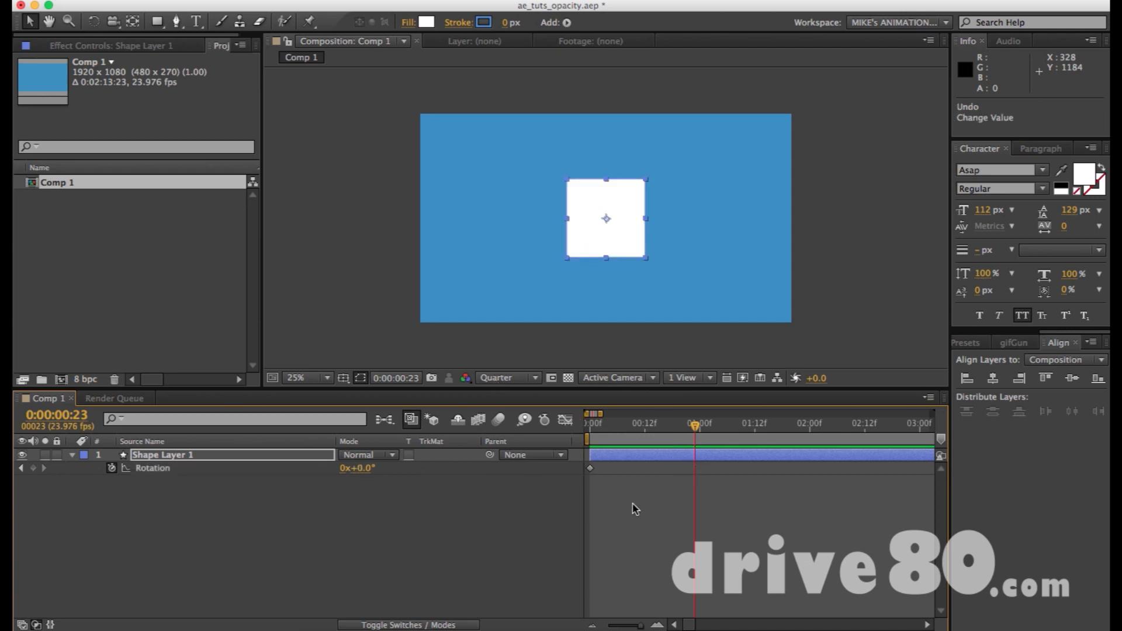
# Move the current time to 0:00:01:00 in the timeline.
pyautogui.press('-')
pyautogui.press('-')
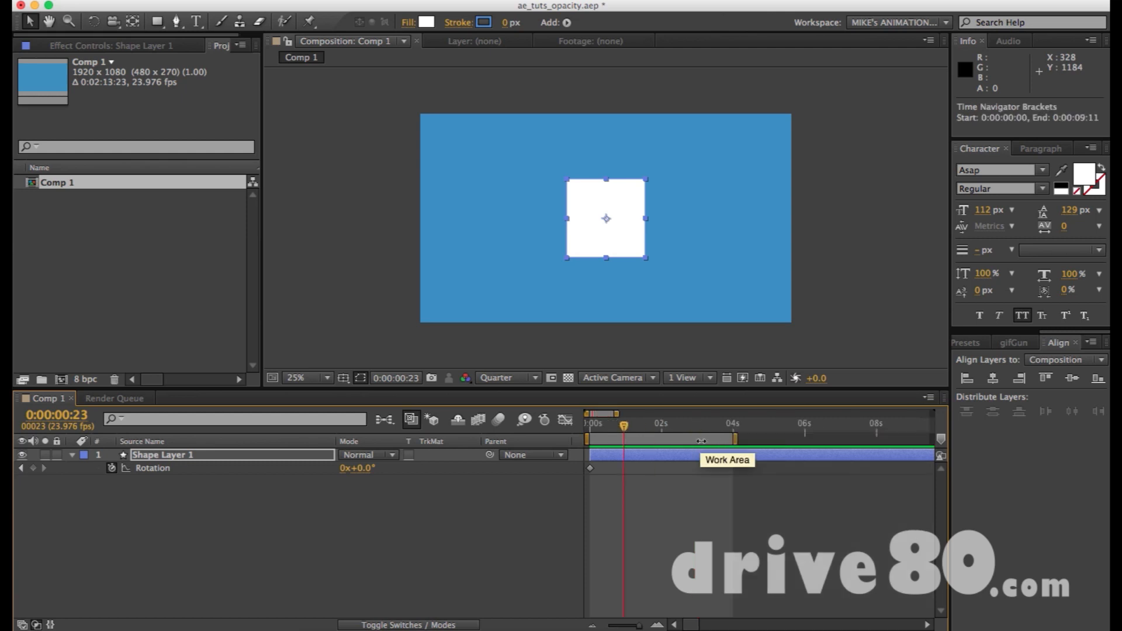
pyautogui.press('=')
pyautogui.press('=')
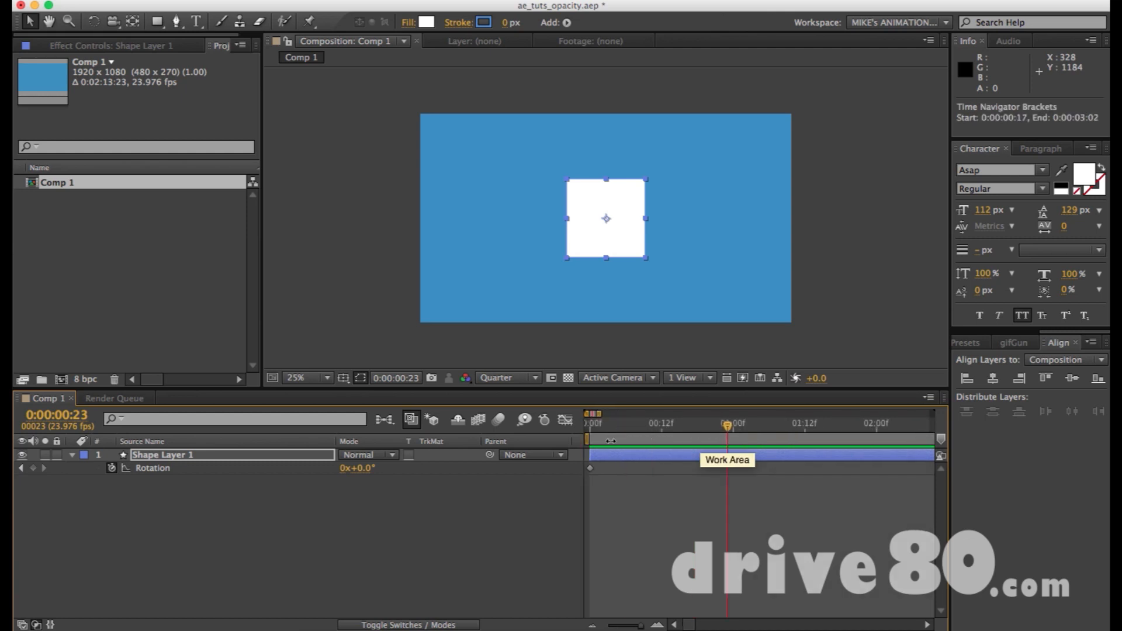
pyautogui.moveTo(593, 423); pyautogui.dragTo(691, 426)
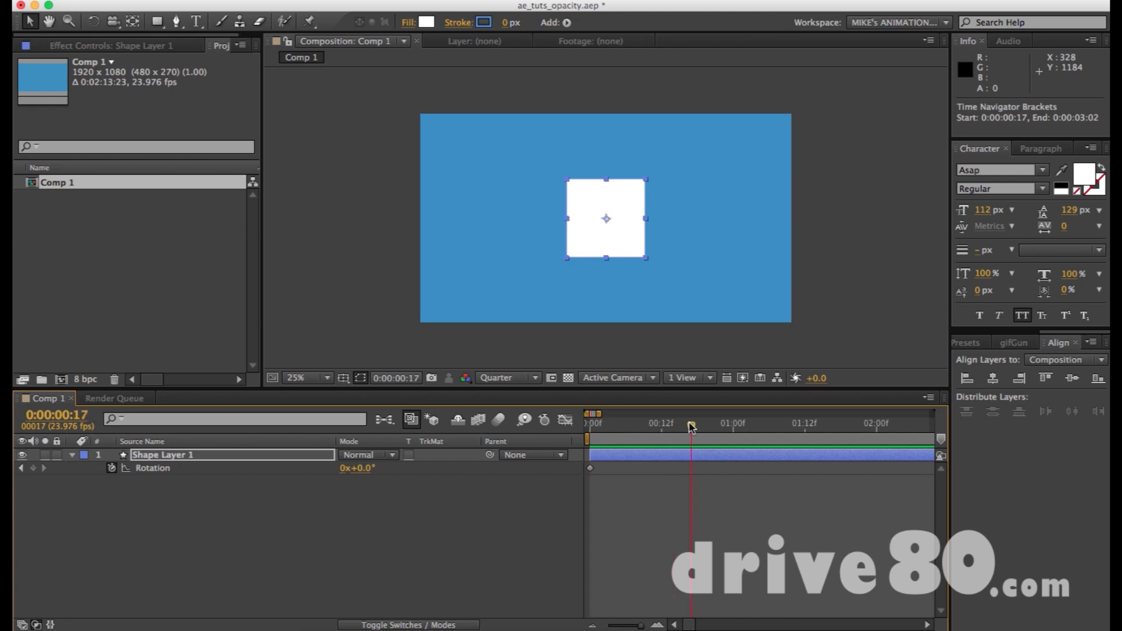
pyautogui.press('-')
pyautogui.press('-')
pyautogui.moveTo(623, 426); pyautogui.dragTo(638, 428)
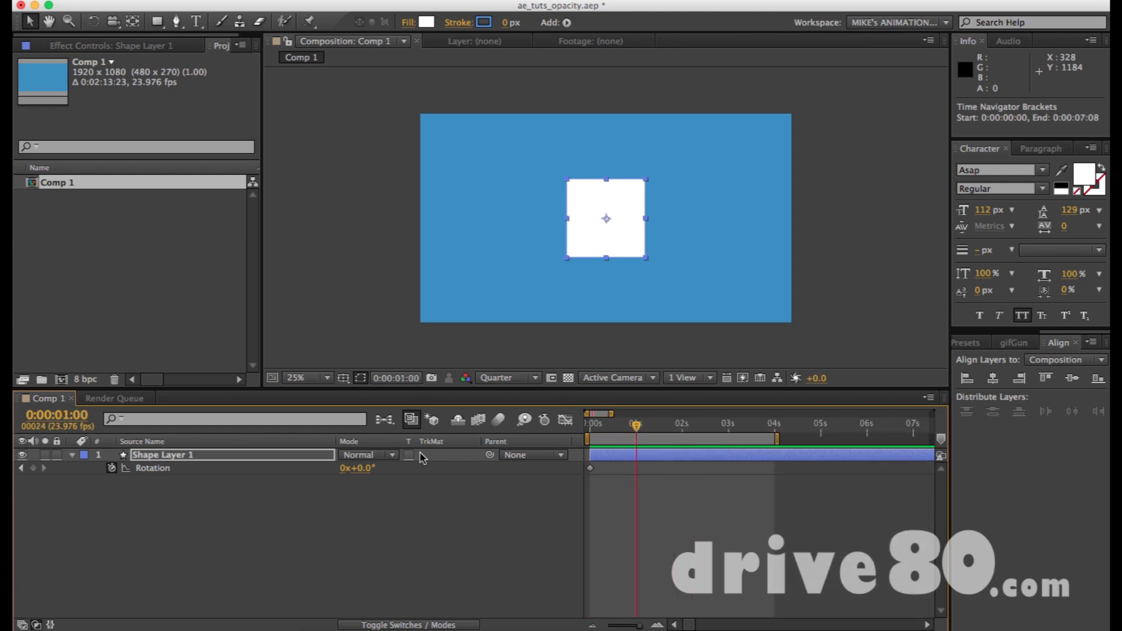
# Set Shape Layer 1's Rotation to 360° at one second and scrub through the first second to preview the spin.
pyautogui.click(362, 469)
pyautogui.write('360')
pyautogui.press('Return')
pyautogui.click(590, 426)
pyautogui.moveTo(590, 427); pyautogui.dragTo(636, 427)
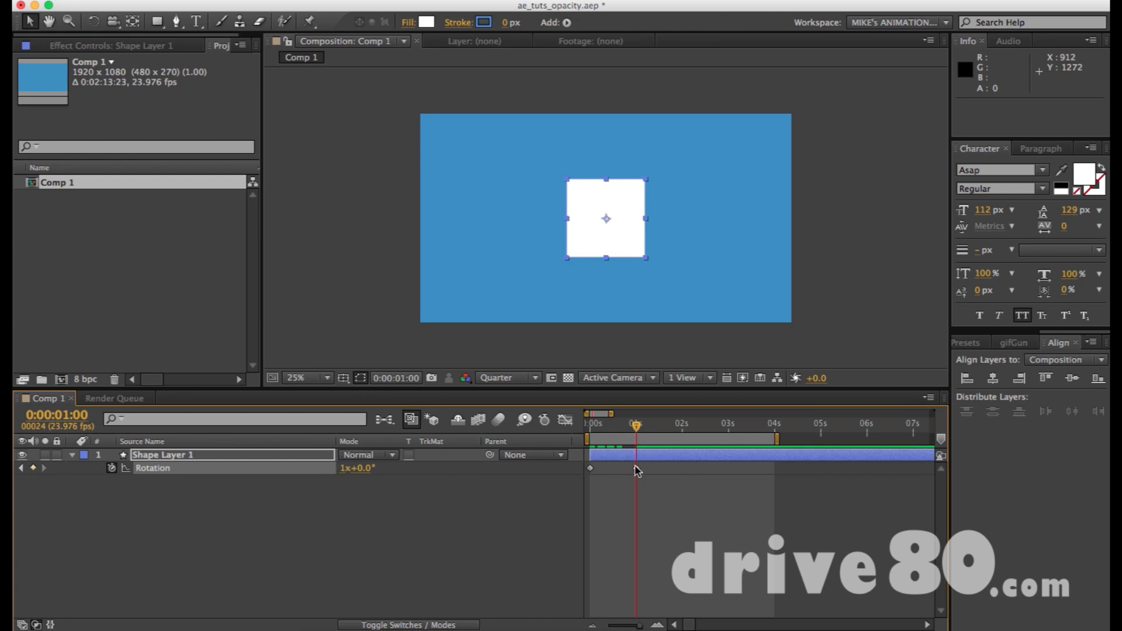
# Delete the Rotation keyframe at 0:00:01:00.
pyautogui.press('=')
pyautogui.hscroll(-2, 638, 471)
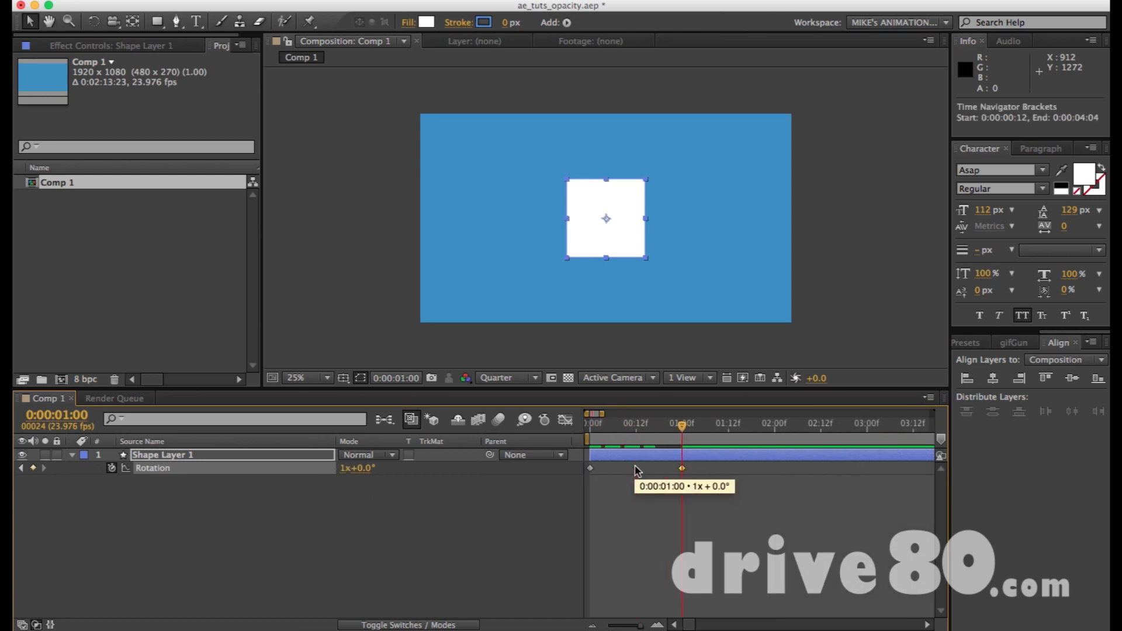
pyautogui.press('Delete')
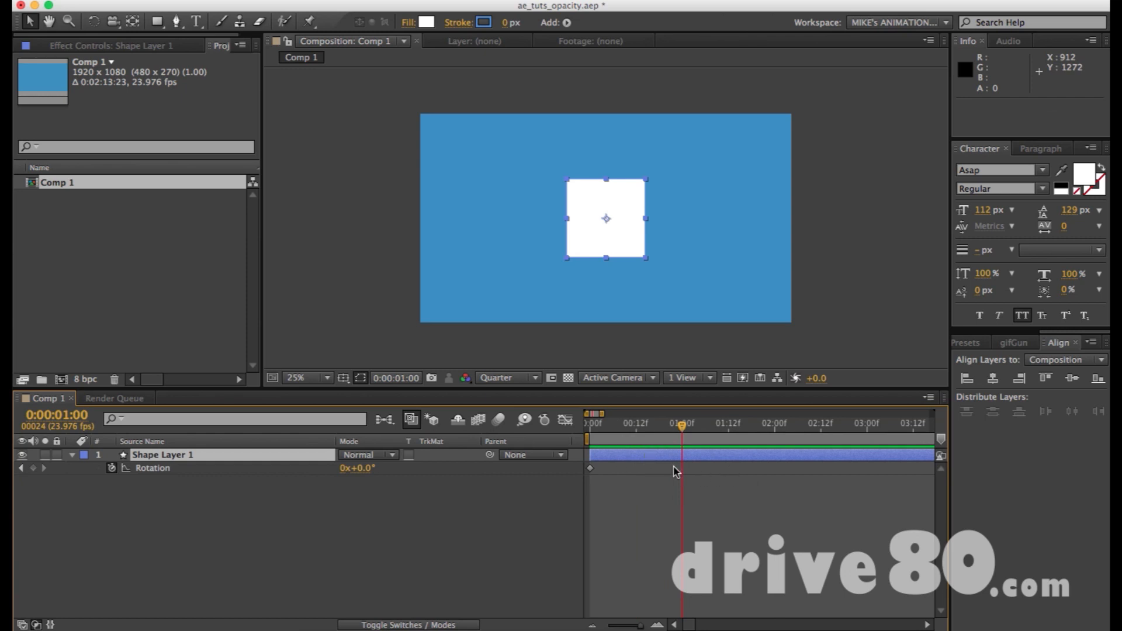
# Set Shape Layer 1's Rotation to 90° at 0:00:01:00 as the second keyframe.
pyautogui.click(361, 468)
pyautogui.write('90')
pyautogui.press('Return')
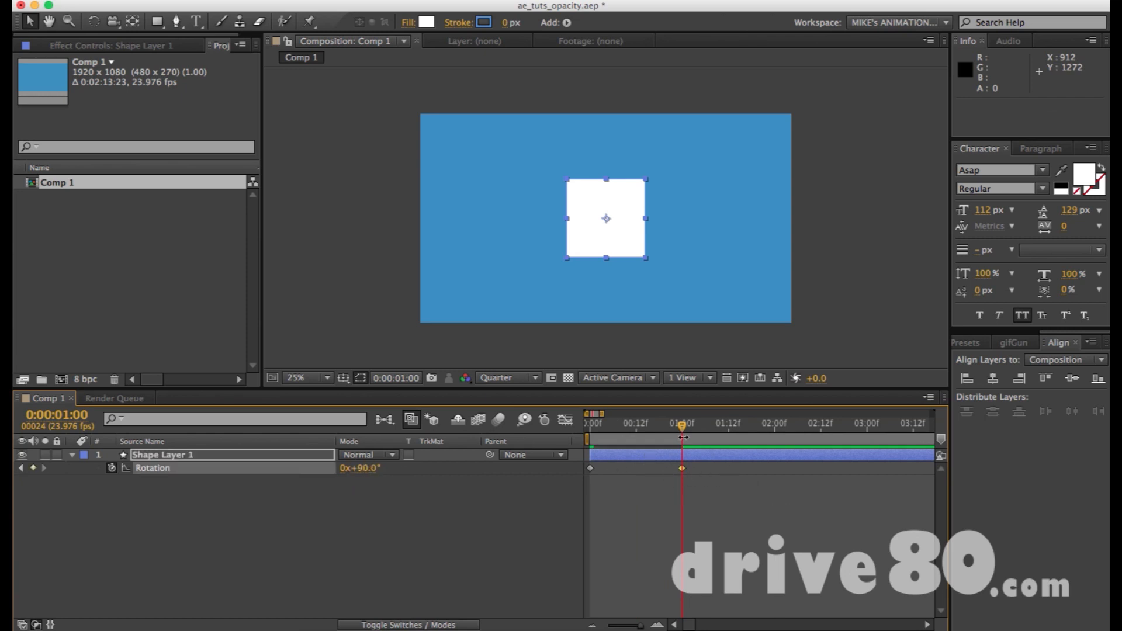
# Preview the square's rotation with the work area ending at 0:00:01:00, and again with it ending at 0:00:02:01.
pyautogui.press('n')
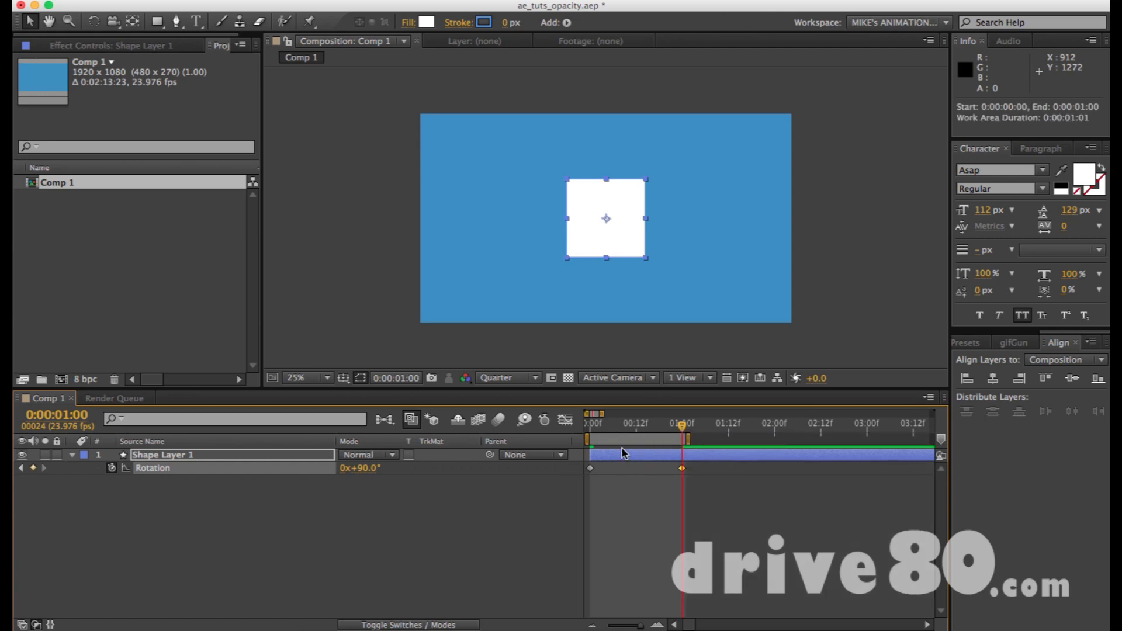
pyautogui.press('KP_0')
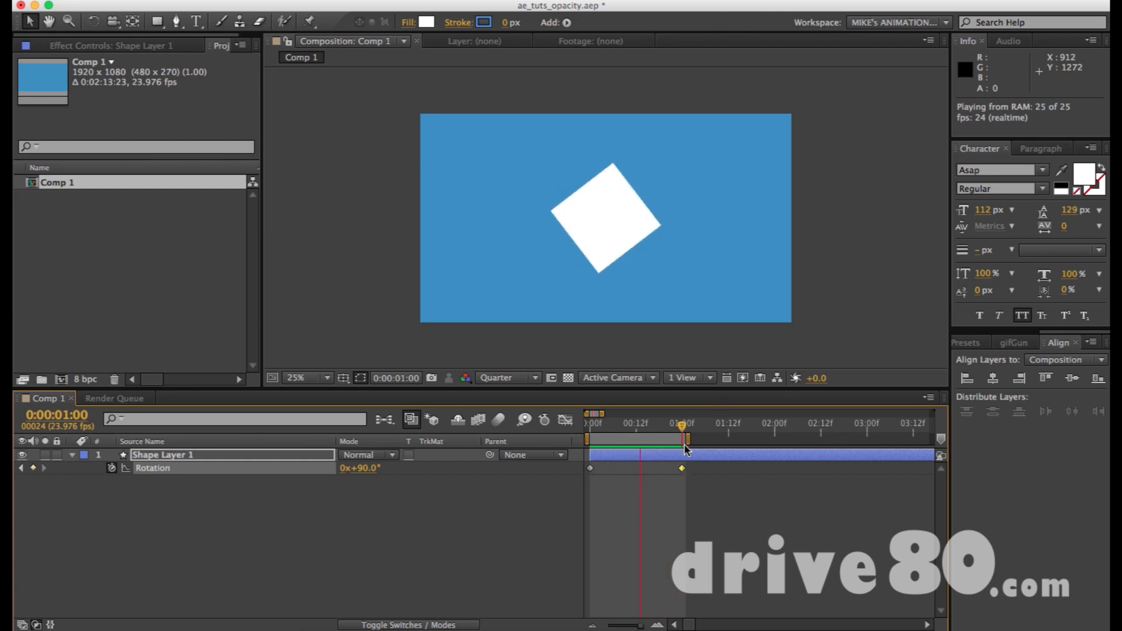
pyautogui.moveTo(693, 426); pyautogui.dragTo(779, 429)
pyautogui.press('n')
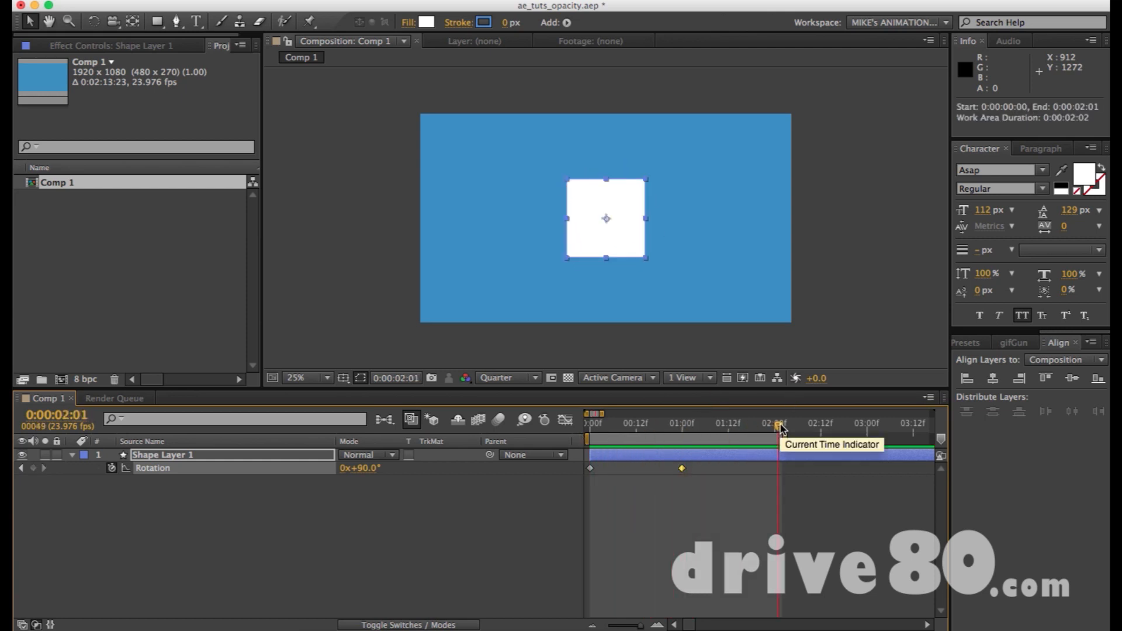
pyautogui.press('KP_0')
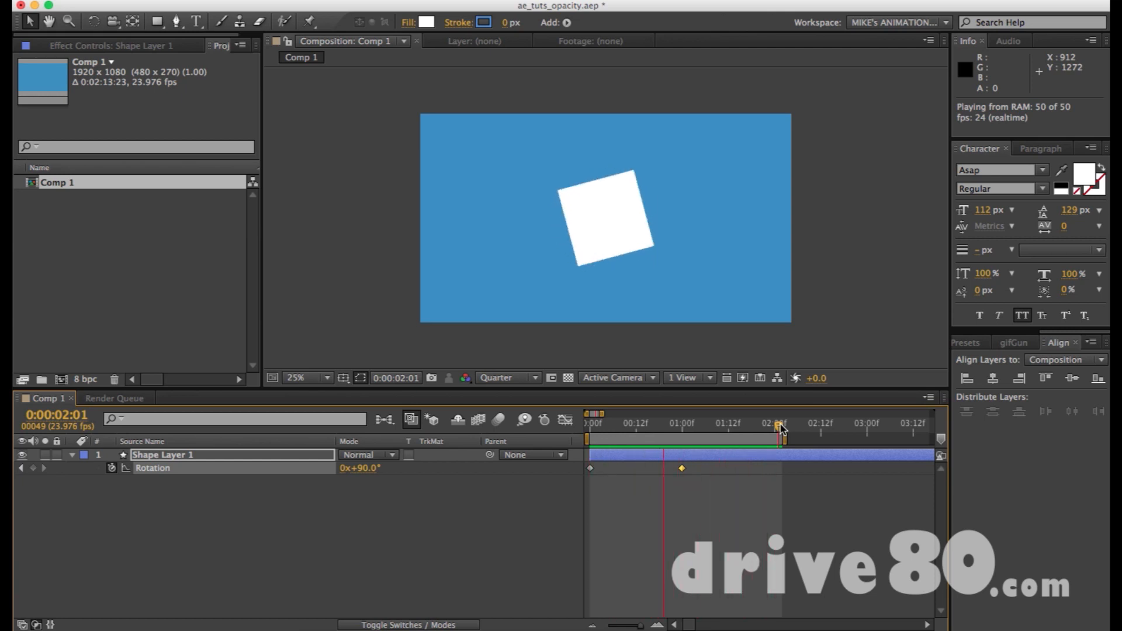
pyautogui.press('space')
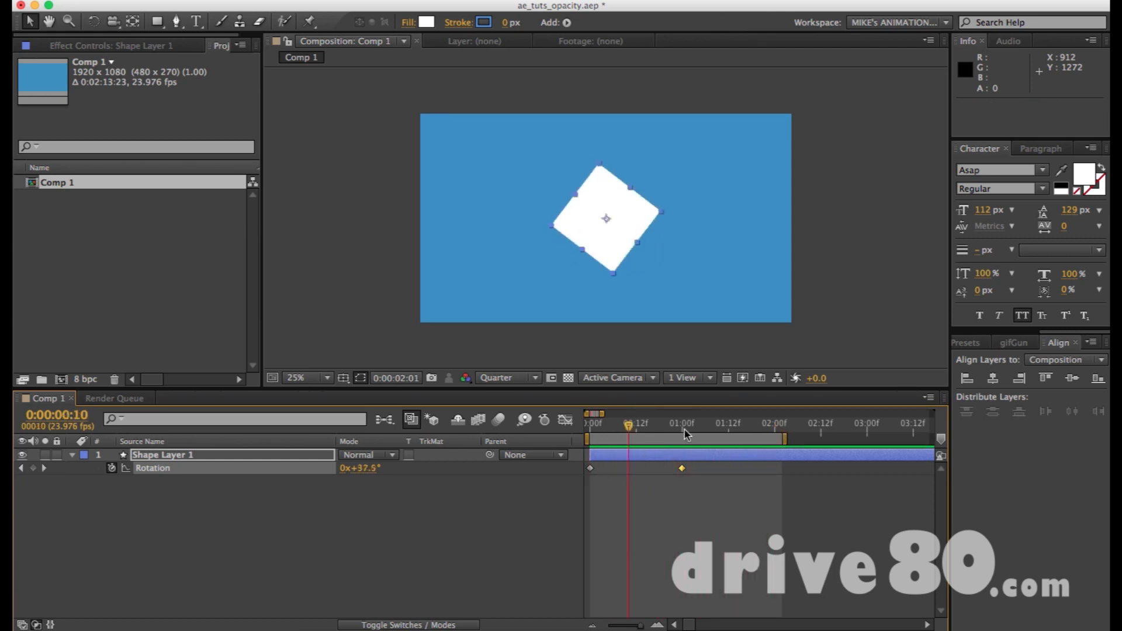
# Move the second Rotation keyframe to 0:00:00:10 and preview it with the work area ending at 0:00:00:20.
pyautogui.moveTo(684, 470); pyautogui.dragTo(630, 470)
pyautogui.click(667, 424)
pyautogui.press('n')
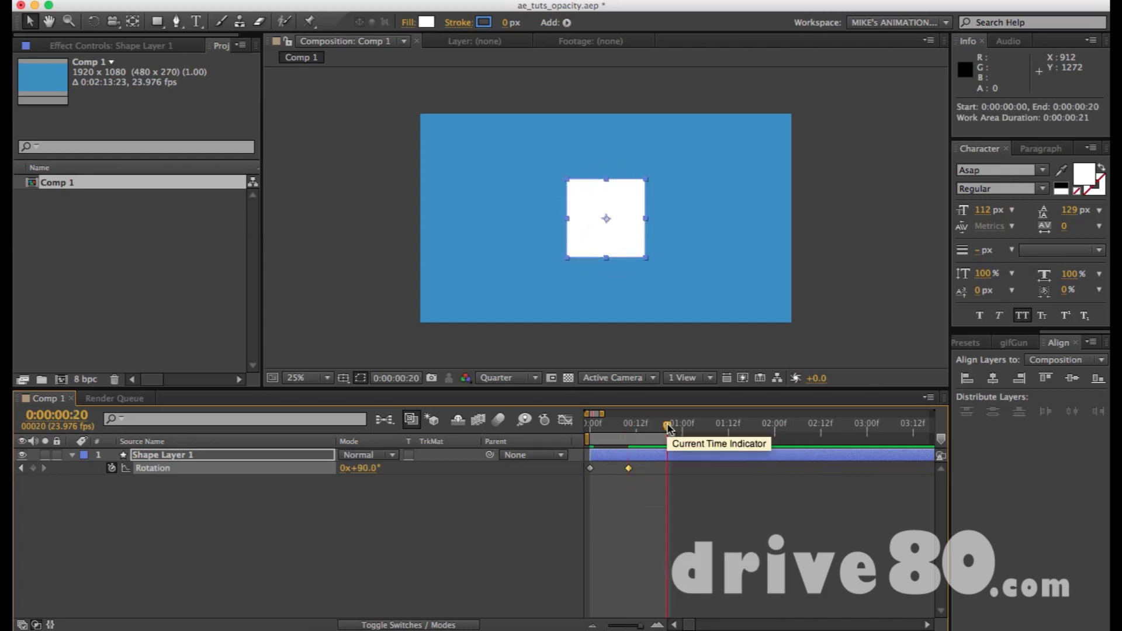
pyautogui.press('KP_0')
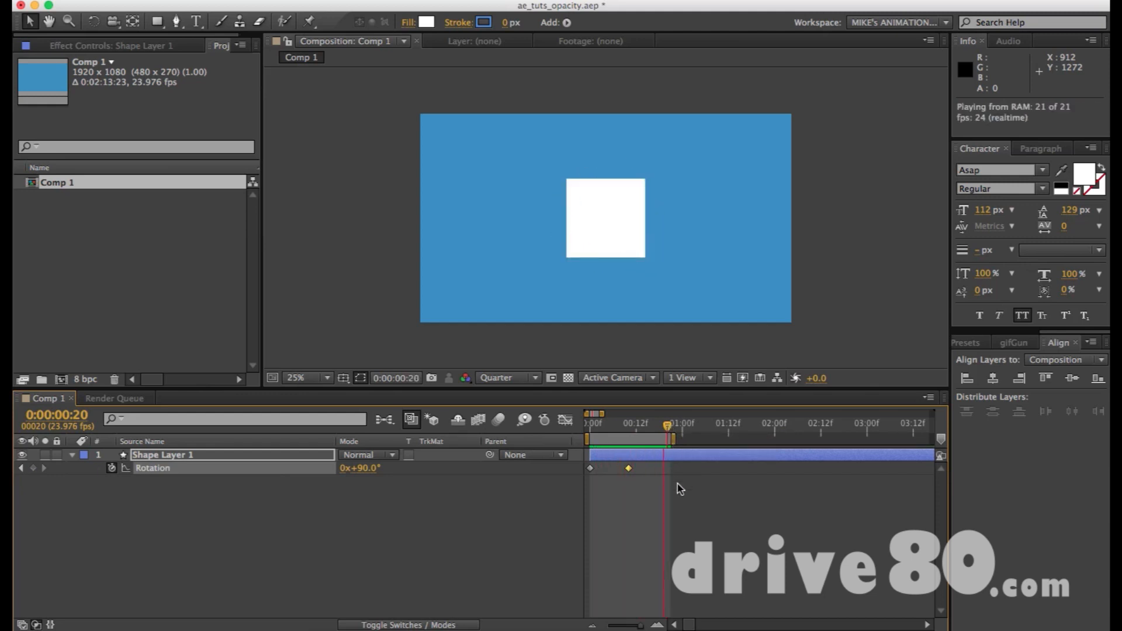
pyautogui.press('space')
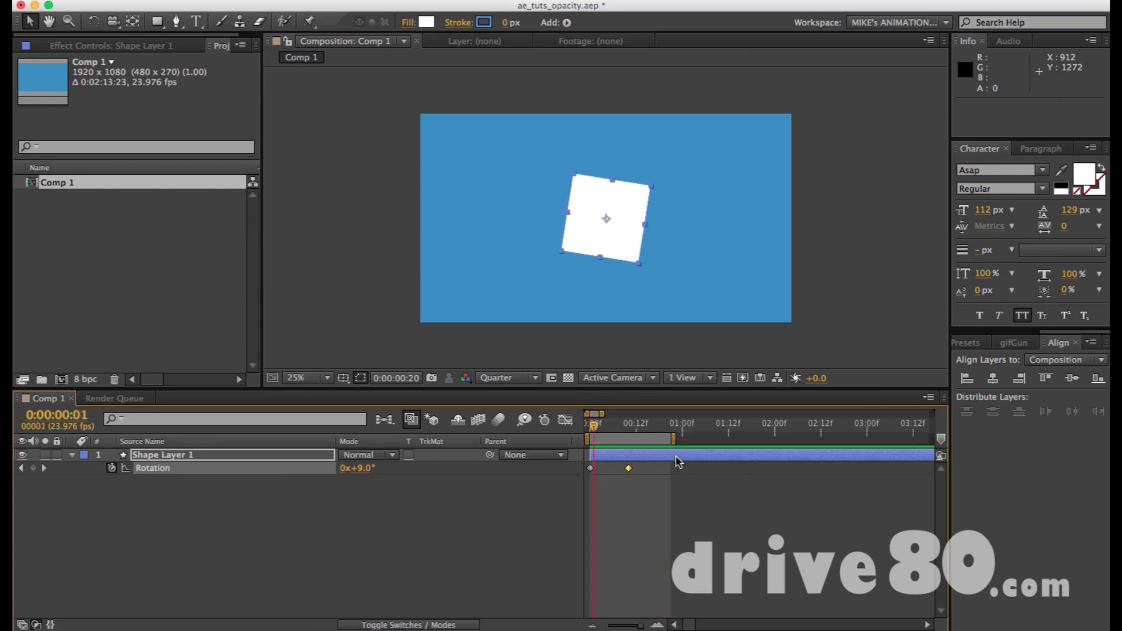
# Set Shape Layer 1's Rotation to -90° at the 0:00:00:10 keyframe and preview the reversed spin.
pyautogui.moveTo(612, 429); pyautogui.dragTo(628, 430)
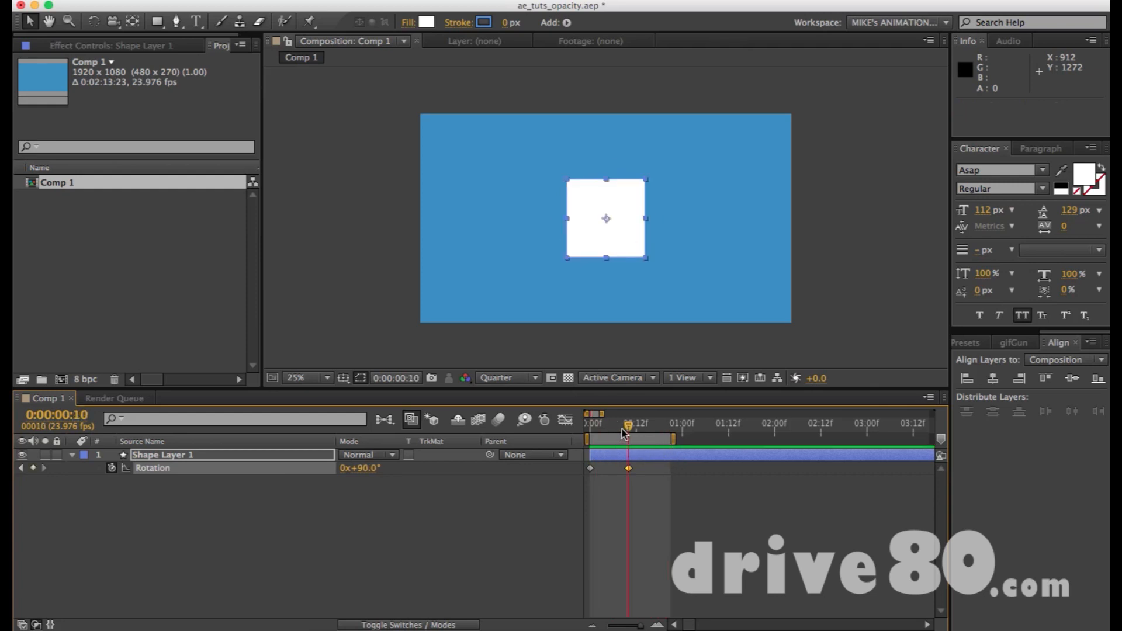
pyautogui.press('Left')
pyautogui.write('-')
pyautogui.press('Return')
pyautogui.press('KP_0')
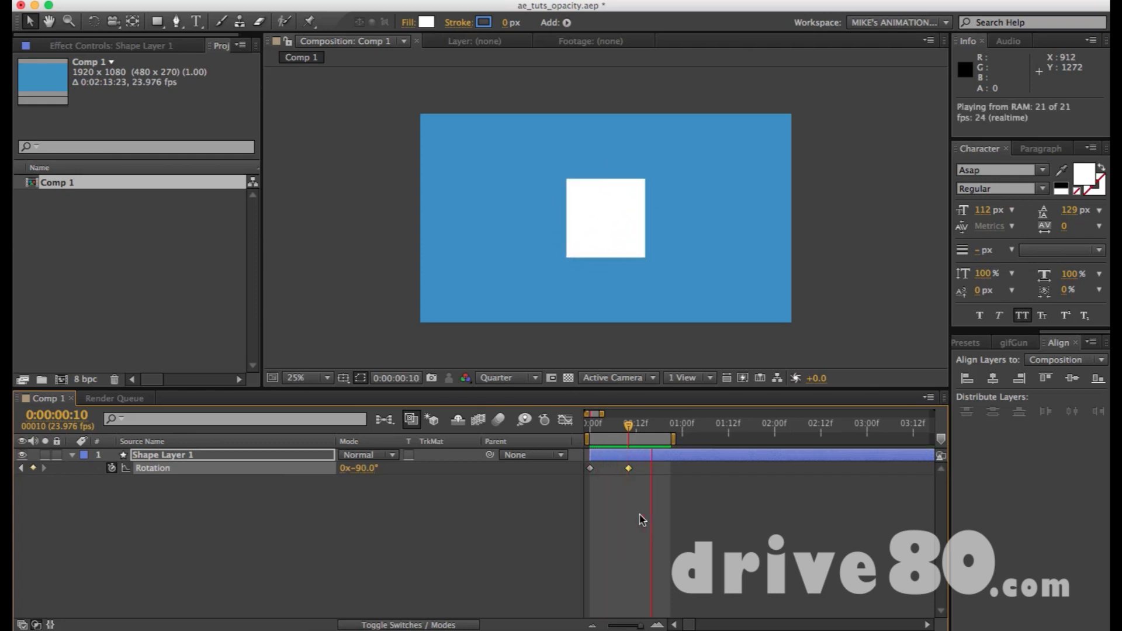
# Extend the work area to about one and a half seconds, move the second Rotation keyframe just past one second, and preview.
pyautogui.click(663, 457)
pyautogui.moveTo(674, 439); pyautogui.dragTo(731, 439)
pyautogui.moveTo(629, 468); pyautogui.dragTo(689, 470)
pyautogui.press('KP_0')
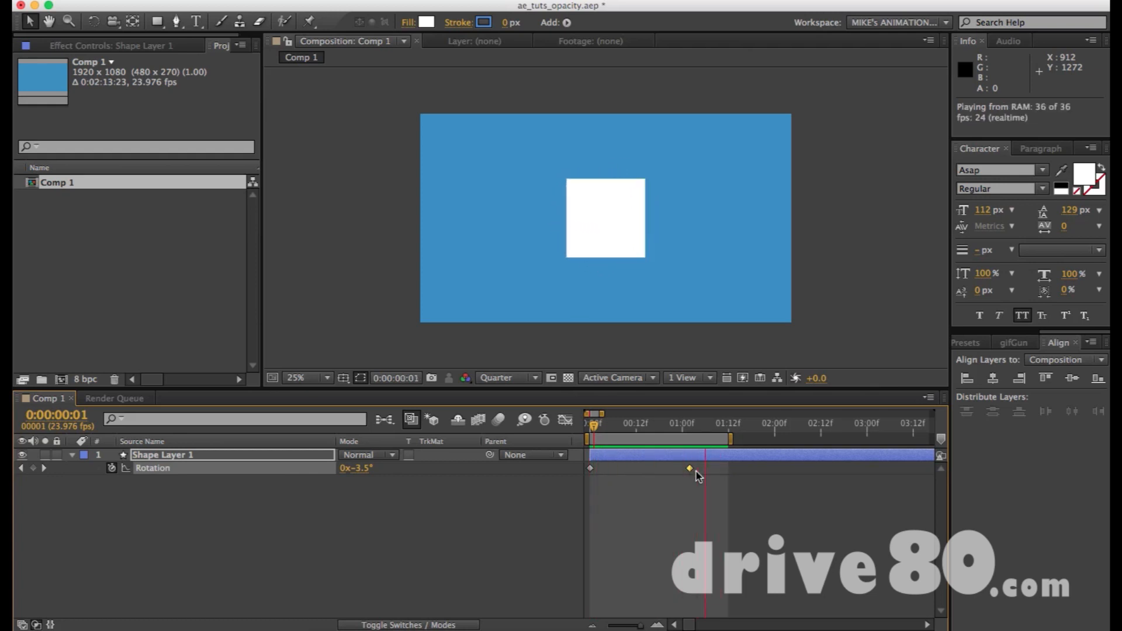
pyautogui.press('space')
# Move the second Rotation keyframe to 0:00:00:22.
pyautogui.moveTo(690, 470); pyautogui.dragTo(638, 469)
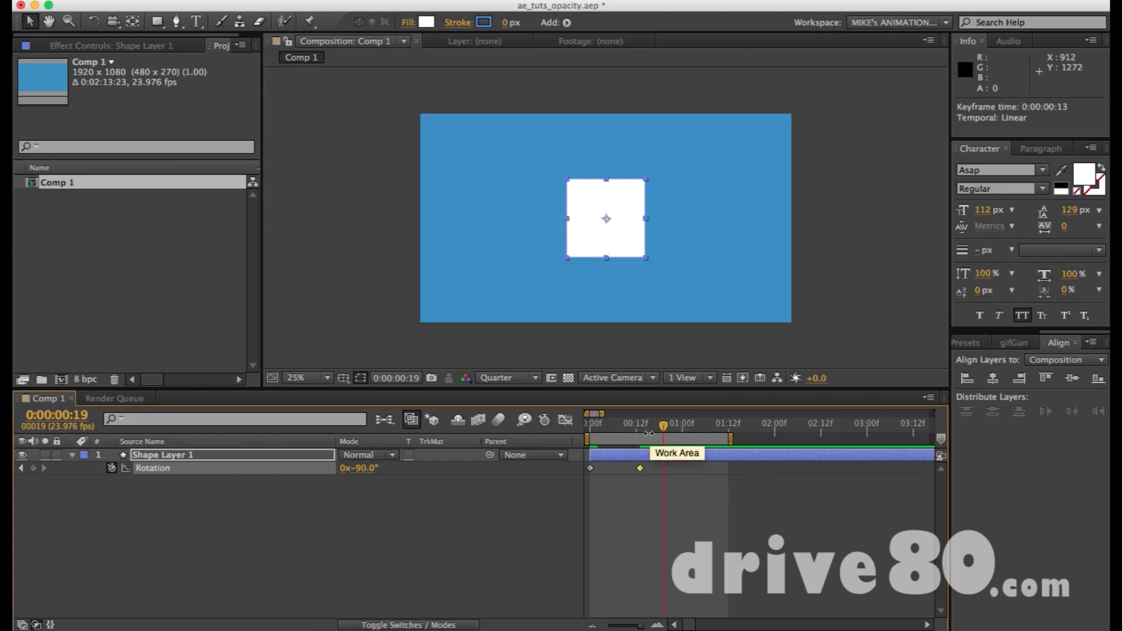
pyautogui.moveTo(640, 471); pyautogui.dragTo(648, 471)
pyautogui.click(672, 476)
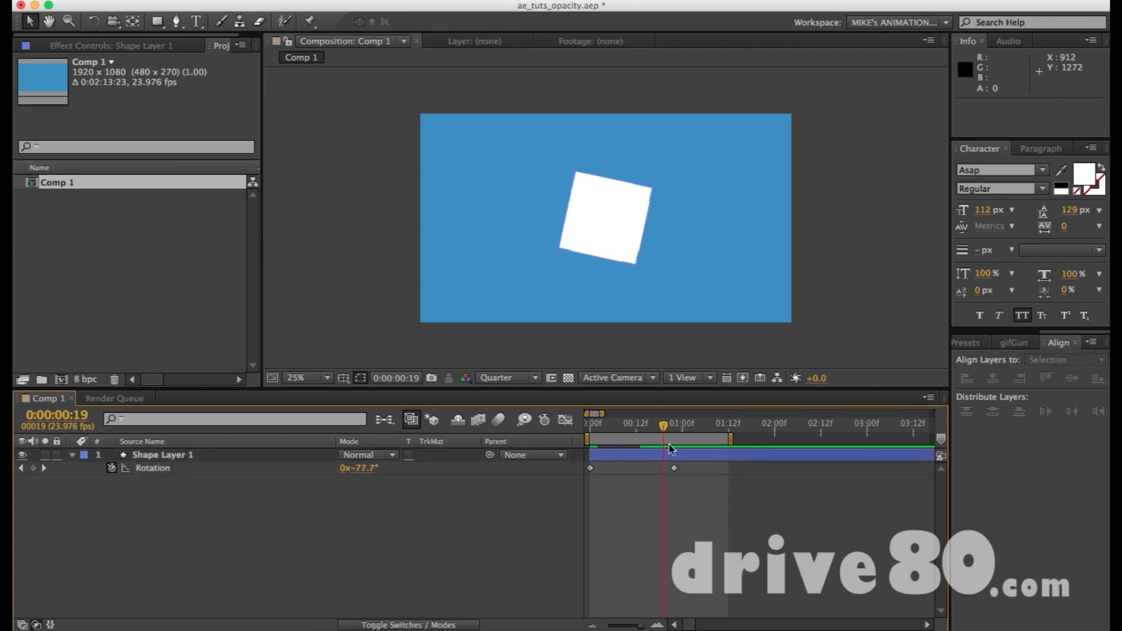
# Set Shape Layer 1's Rotation at the 0:00:00:22 keyframe to three full revolutions and 0°.
pyautogui.click(673, 426)
pyautogui.click(360, 468)
pyautogui.write('0')
pyautogui.press('Return')
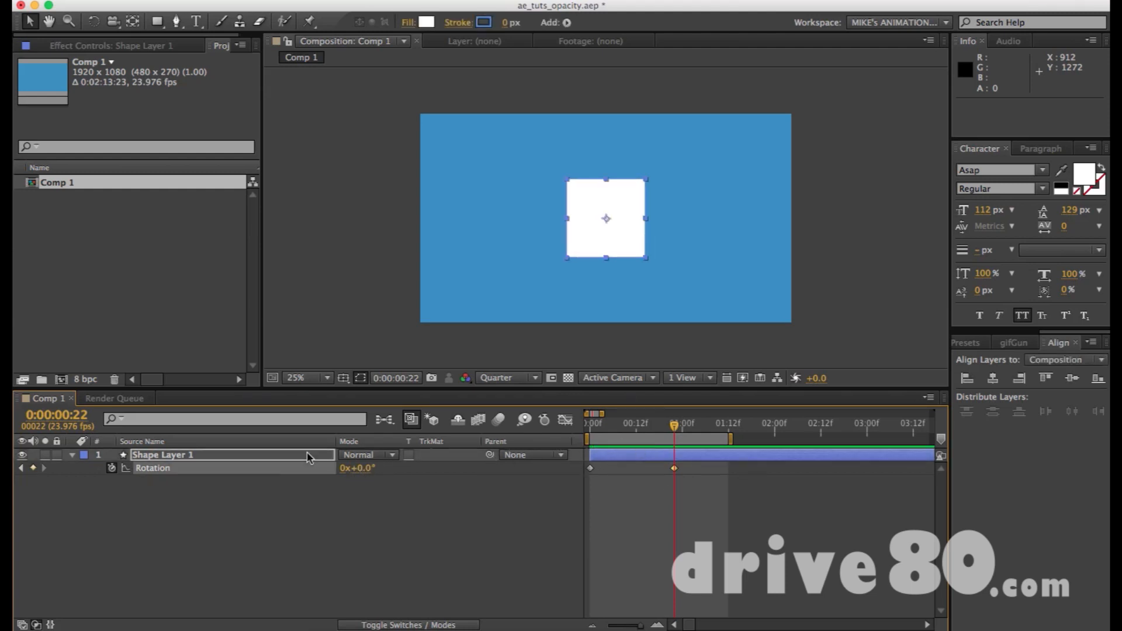
pyautogui.click(344, 471)
pyautogui.write('3')
pyautogui.press('Return')
# Move the three-revolution keyframe to 0:00:01:14 and preview the spin with the work area extended past two and a half seconds.
pyautogui.moveTo(730, 440); pyautogui.dragTo(730, 445)
pyautogui.moveTo(623, 438); pyautogui.dragTo(567, 440)
pyautogui.moveTo(656, 427); pyautogui.dragTo(673, 426)
pyautogui.moveTo(639, 468); pyautogui.dragTo(674, 471)
pyautogui.press('KP_0')
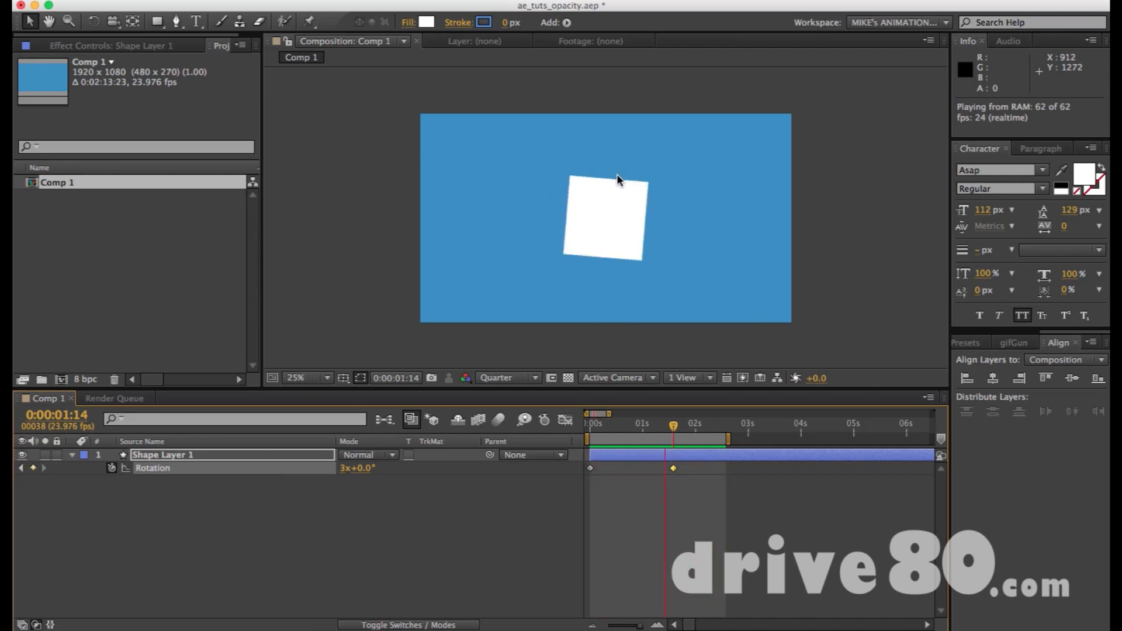
pyautogui.press('space')
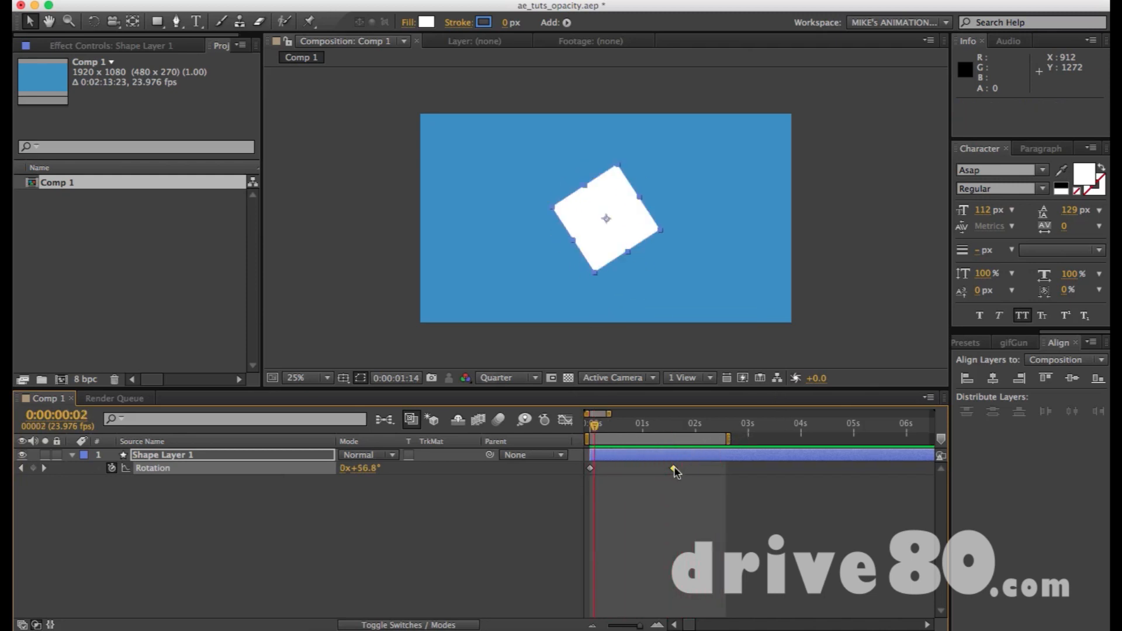
# Move the three-revolution keyframe to about 0:00:00:10 and preview it with the work area ending at 0:00:00:14.
pyautogui.moveTo(675, 471); pyautogui.dragTo(614, 474)
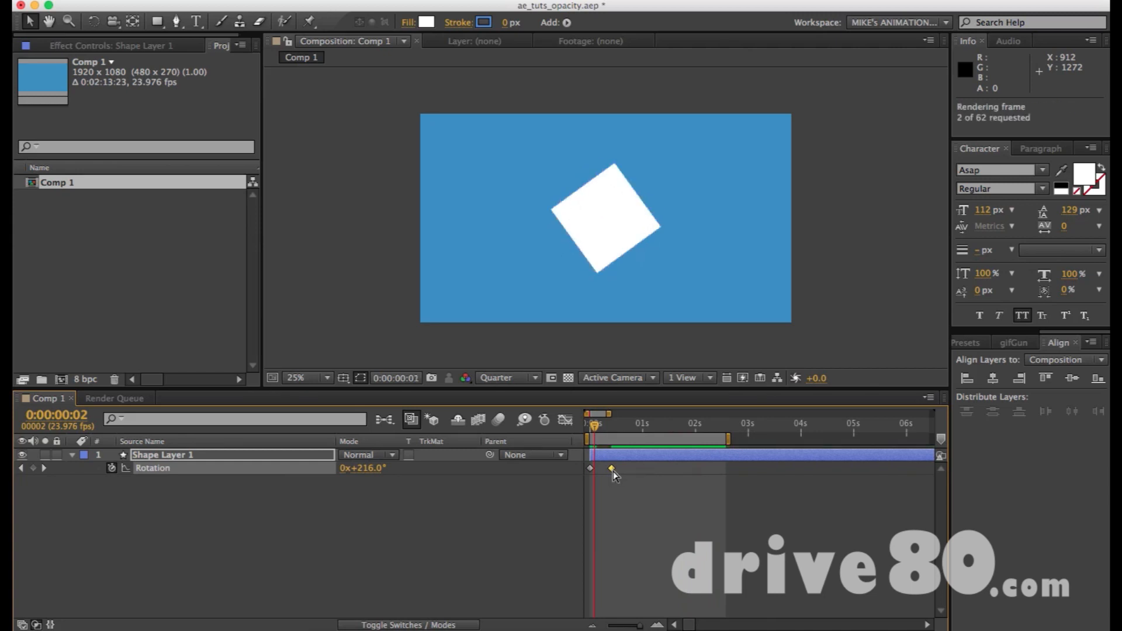
pyautogui.moveTo(613, 432); pyautogui.dragTo(620, 432)
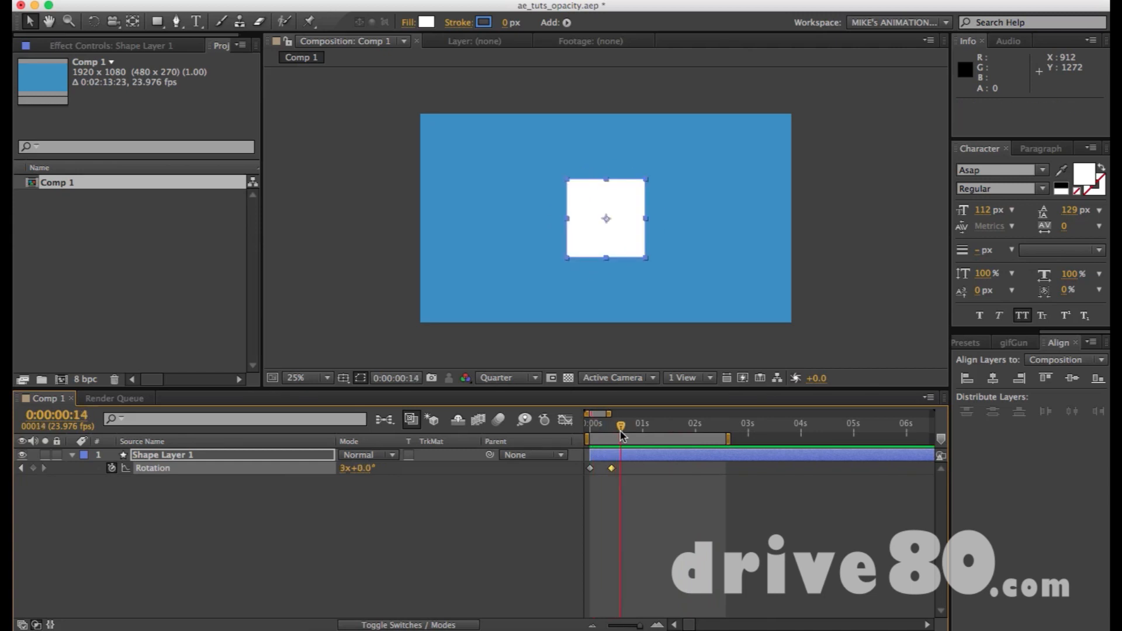
pyautogui.press('n')
pyautogui.press('KP_0')
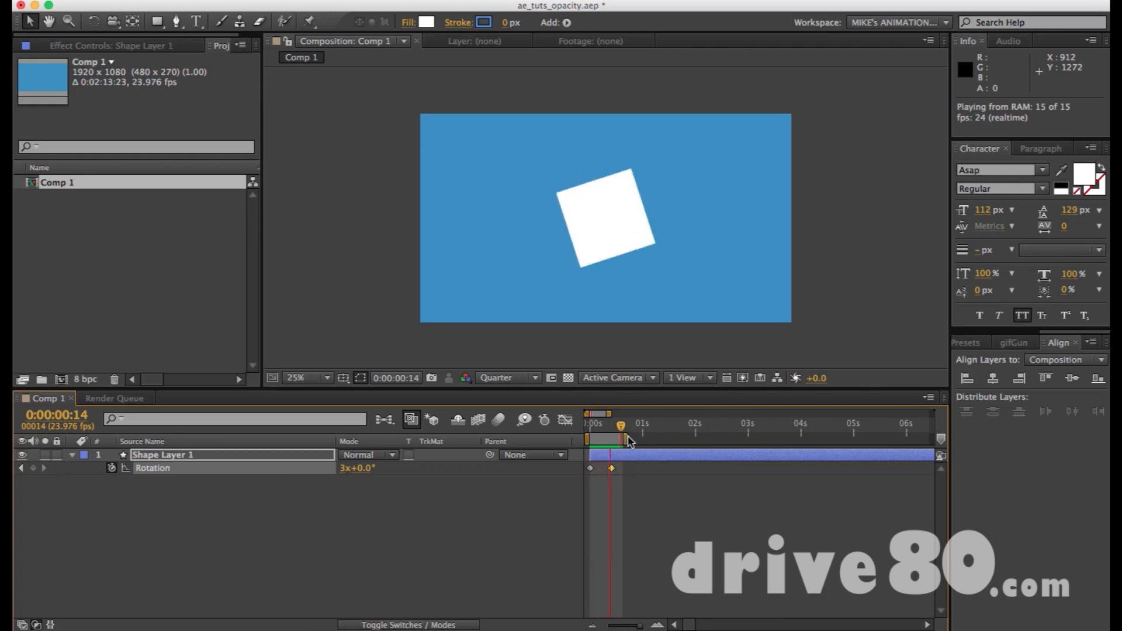
# Extend the work area past four seconds, move the three-revolution keyframe to about 2.7 seconds, and preview the slower spin.
pyautogui.click(606, 431)
pyautogui.moveTo(627, 437); pyautogui.dragTo(823, 436)
pyautogui.moveTo(612, 468); pyautogui.dragTo(730, 469)
pyautogui.press('KP_0')
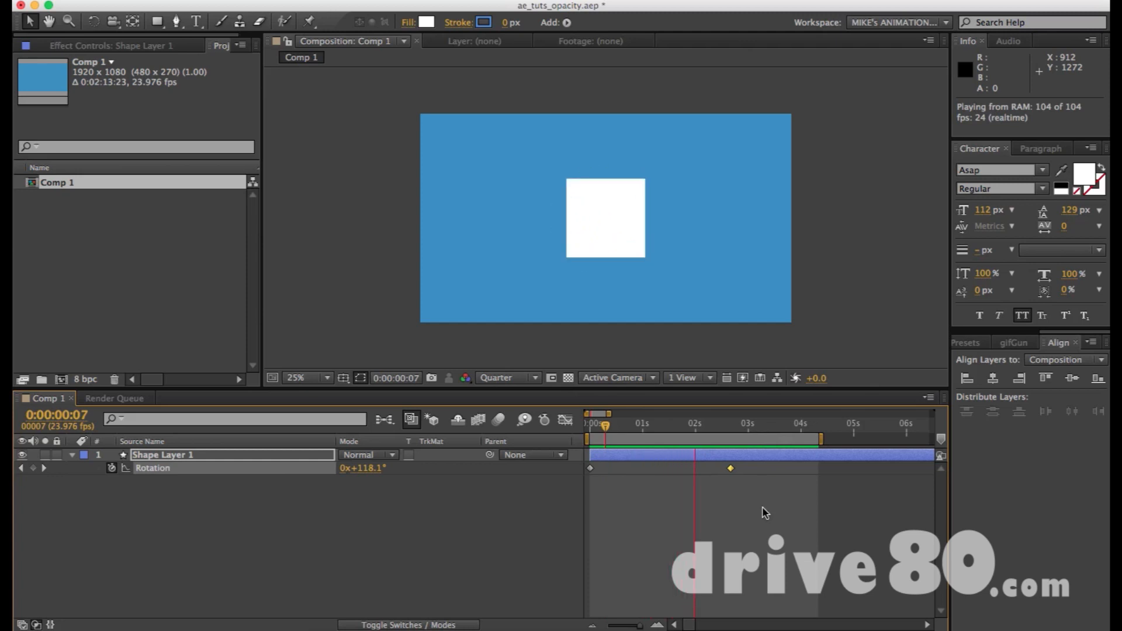
pyautogui.press('space')
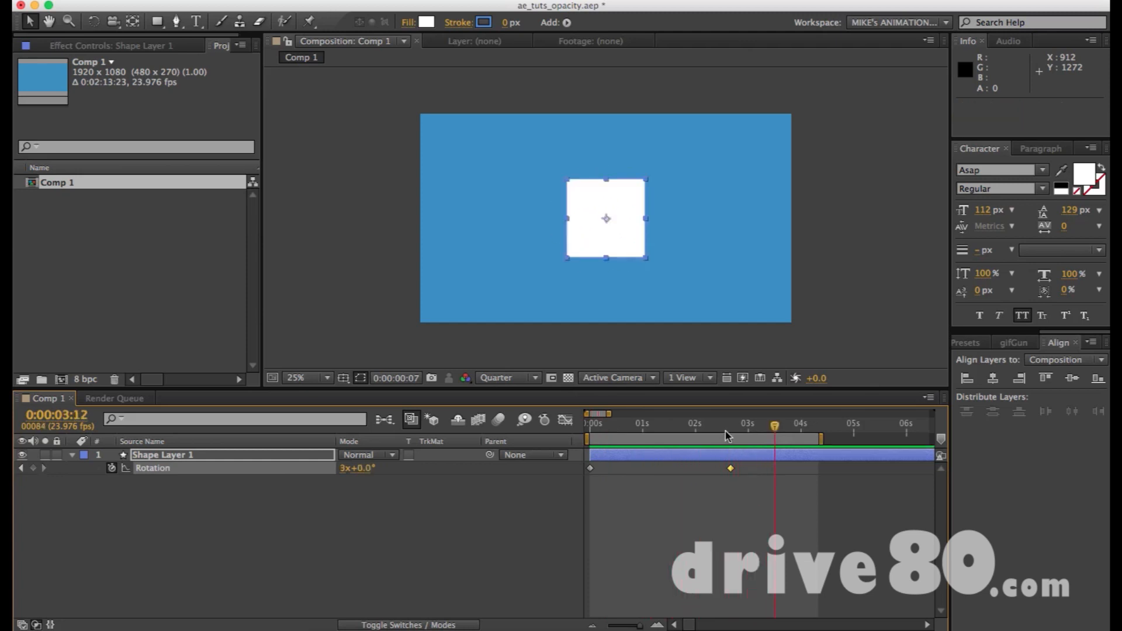
# Move the three-revolution keyframe to 0:00:19:22 and preview the spin with the work area extended past 20 seconds.
pyautogui.moveTo(731, 427)
pyautogui.mouseDown()
pyautogui.moveTo(587, 429)
pyautogui.moveTo(729, 437)
pyautogui.mouseUp()
pyautogui.moveTo(609, 414); pyautogui.dragTo(676, 414)
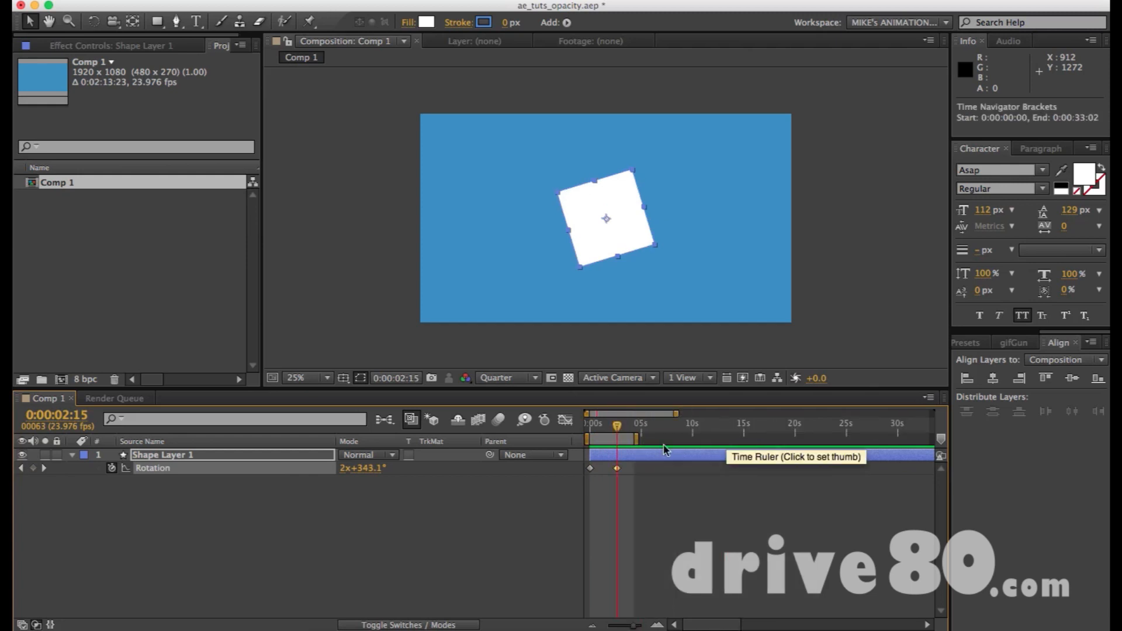
pyautogui.moveTo(615, 439); pyautogui.dragTo(795, 431)
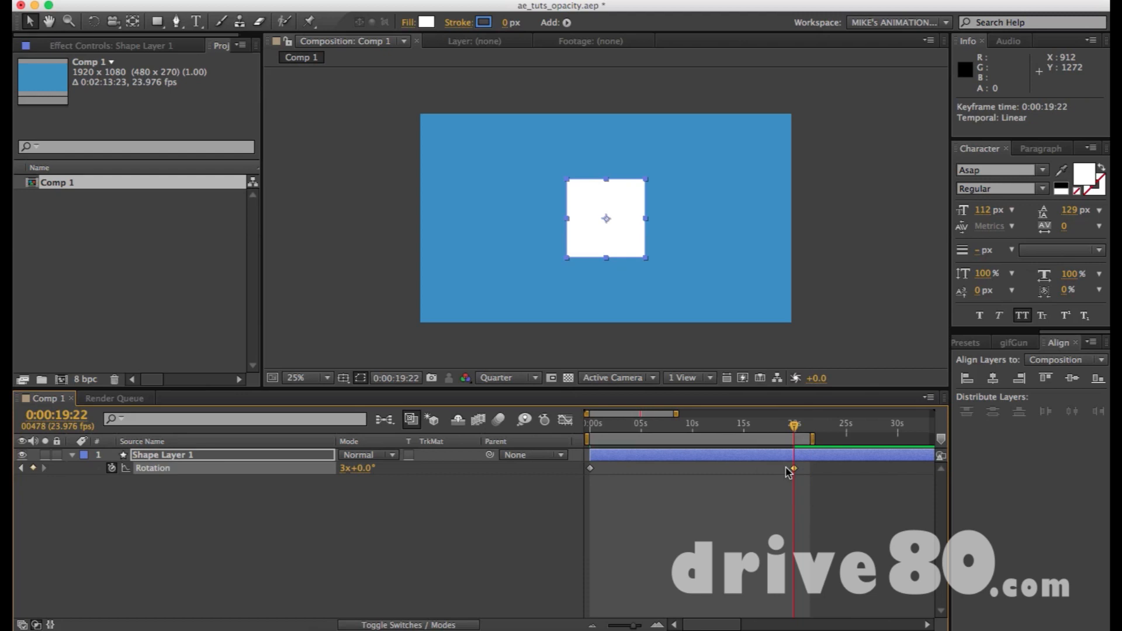
pyautogui.press('KP_0')
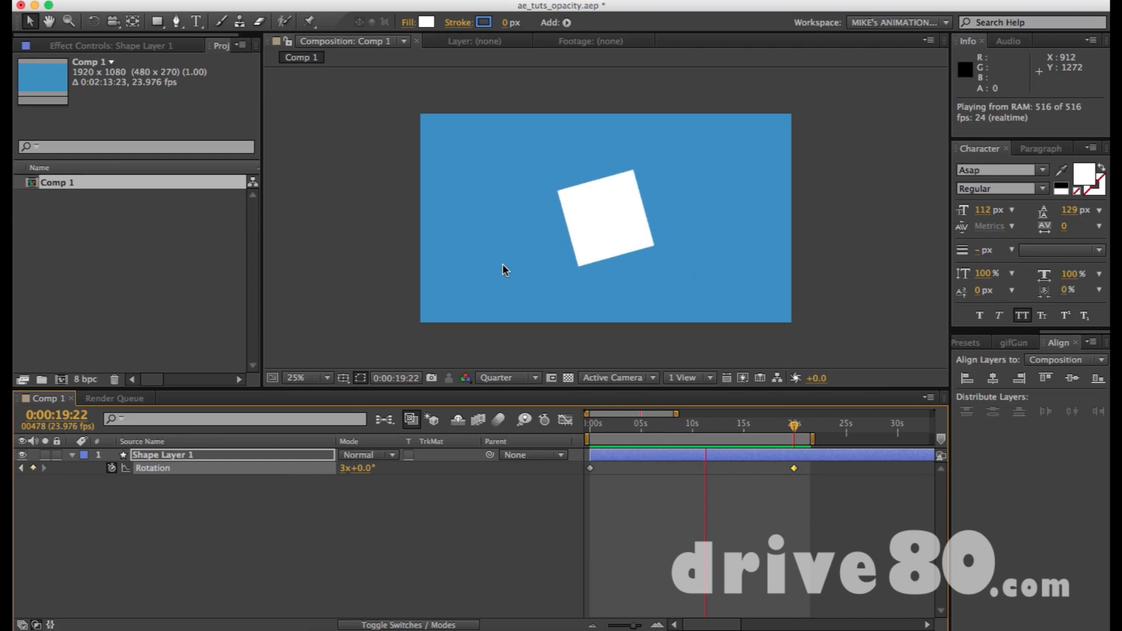
pyautogui.click(761, 457)
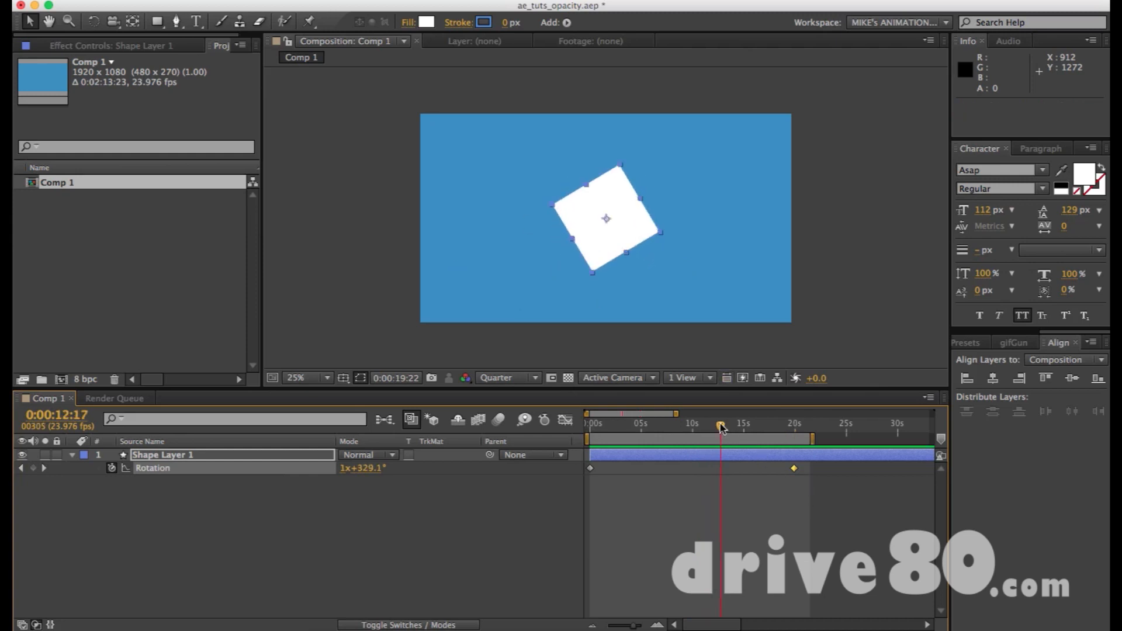
# Move the three-revolution keyframe back to 0:00:01:16 and end the work area at 0:00:02:04.
pyautogui.press('Home')
pyautogui.moveTo(796, 471); pyautogui.dragTo(633, 476)
pyautogui.moveTo(796, 471); pyautogui.dragTo(608, 471)
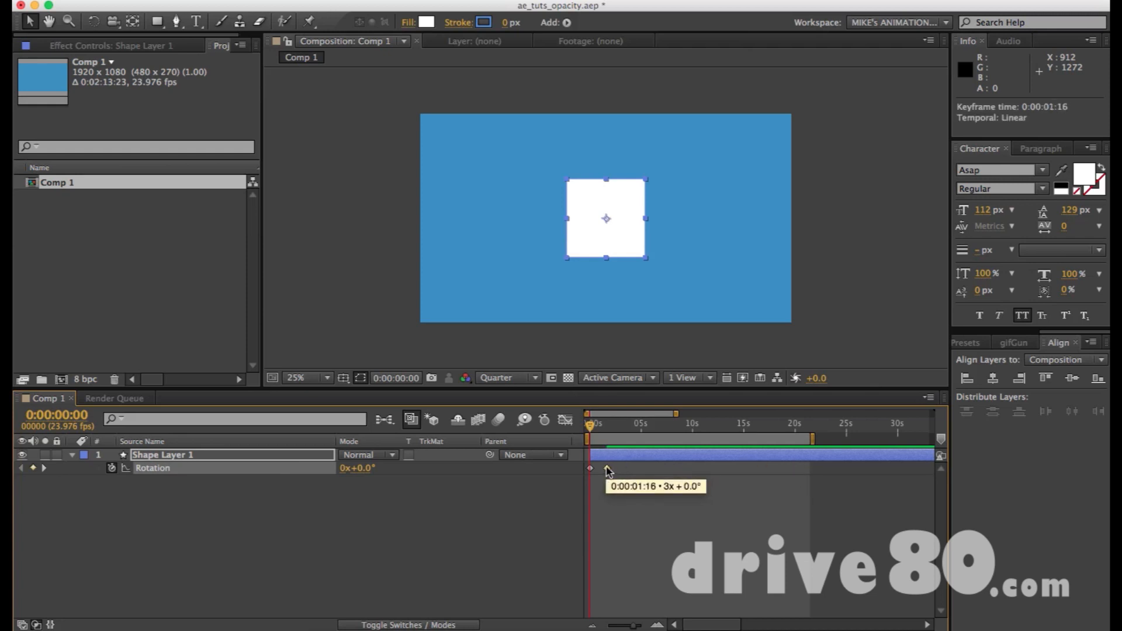
pyautogui.press('=')
pyautogui.press('=')
pyautogui.press('=')
pyautogui.press('-')
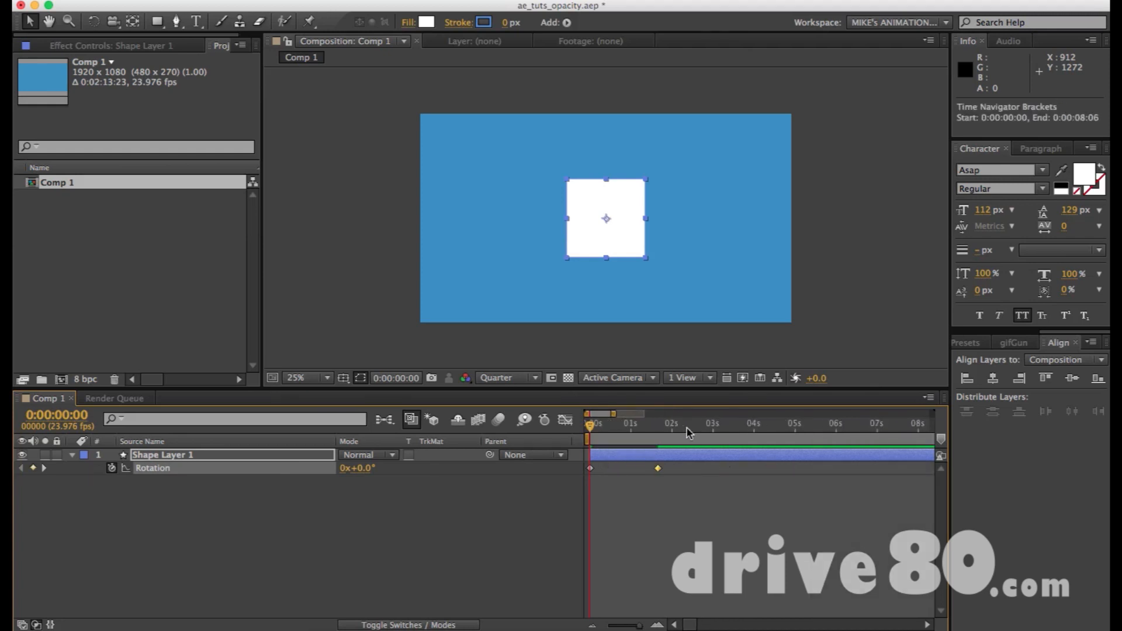
pyautogui.moveTo(662, 423); pyautogui.dragTo(678, 423)
pyautogui.press('n')
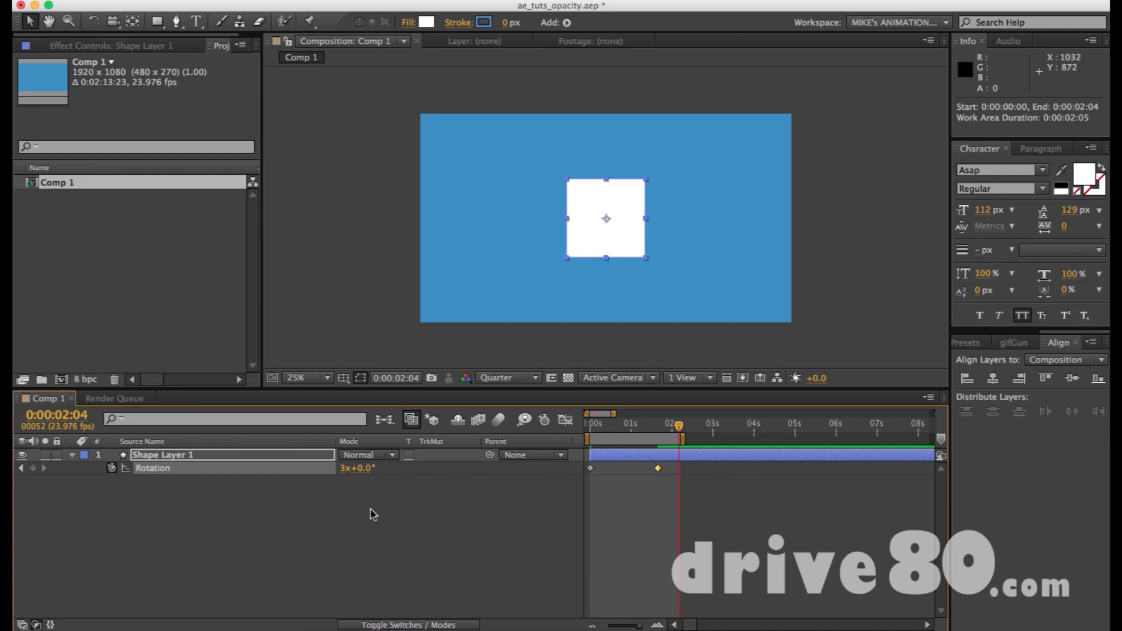
# Delete all of Shape Layer 1's Rotation keyframes and reset its Rotation to 0°.
pyautogui.moveTo(671, 492); pyautogui.dragTo(587, 433)
pyautogui.press('Delete')
pyautogui.click(441, 529)
pyautogui.click(343, 468)
pyautogui.press('Return')
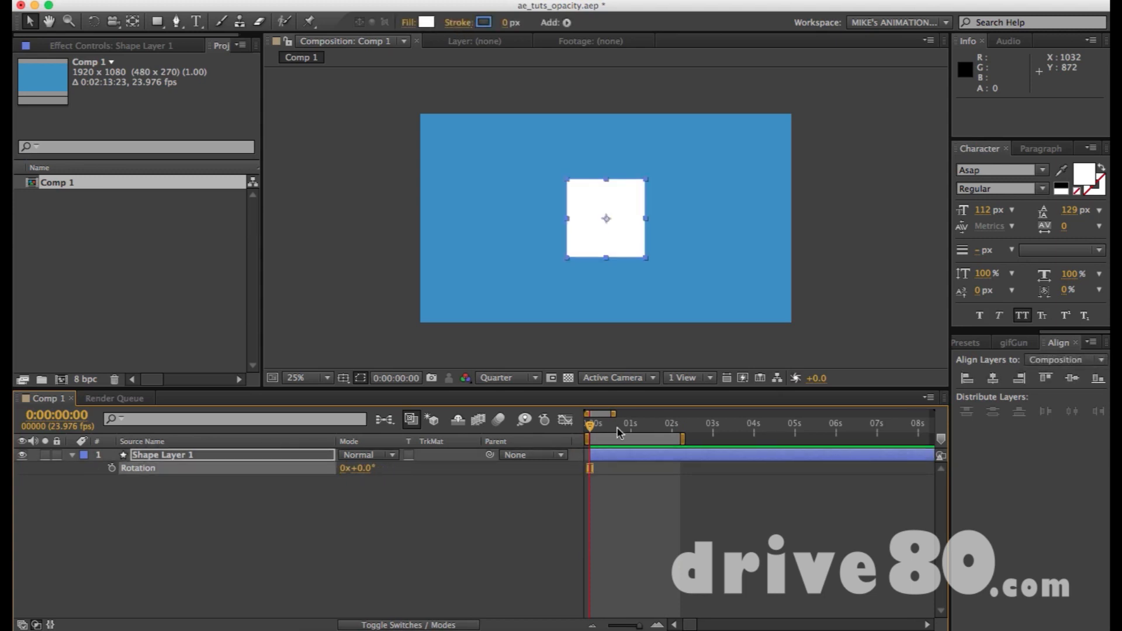
# End the work area at 0:00:03:10 and add a 0° Rotation keyframe at 0:00:00:00.
pyautogui.moveTo(592, 428); pyautogui.dragTo(732, 438)
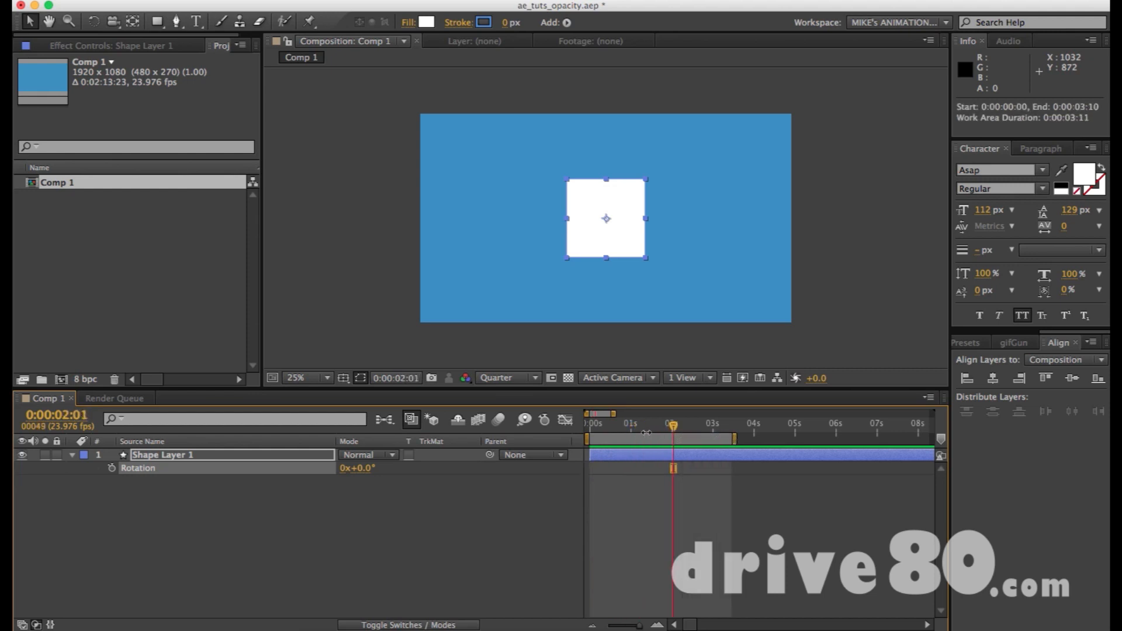
pyautogui.moveTo(628, 434); pyautogui.dragTo(586, 433)
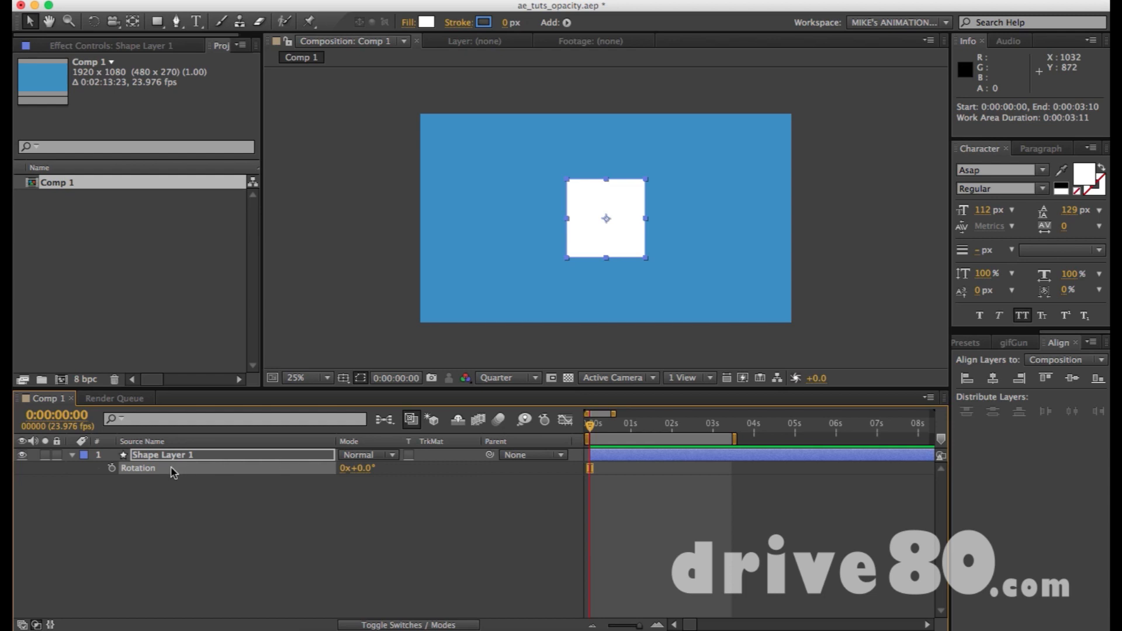
pyautogui.hotkey('alt', 'shift', 'r')
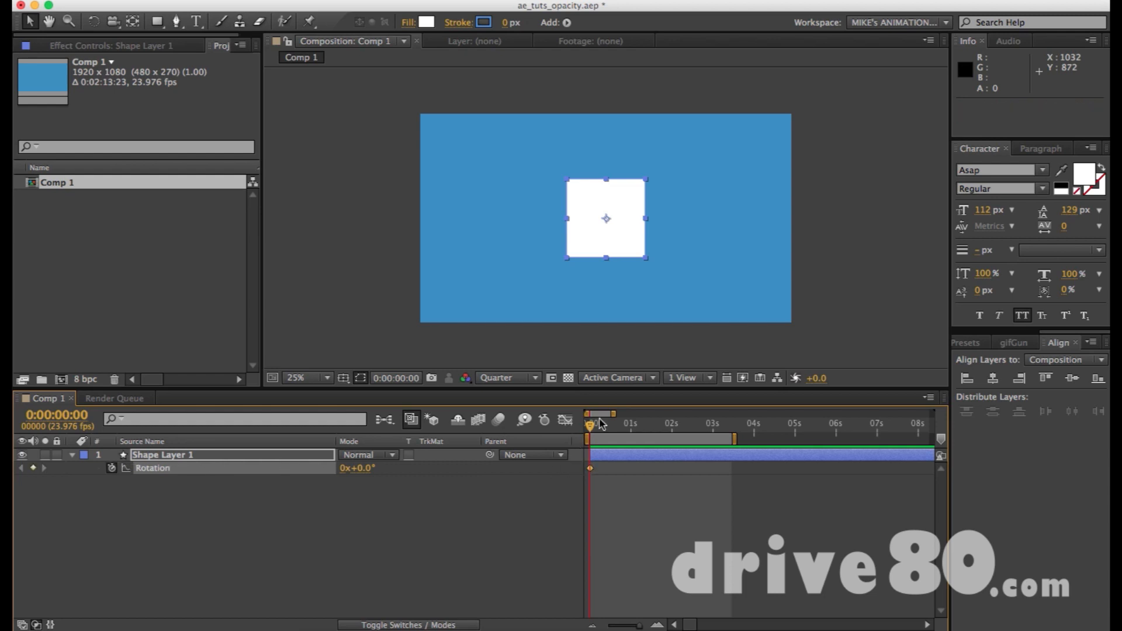
# Set the Rotation to 127° at 0:00:00:09 and paste a copy of that keyframe at 0:00:01:01.
pyautogui.moveTo(593, 425); pyautogui.dragTo(609, 427)
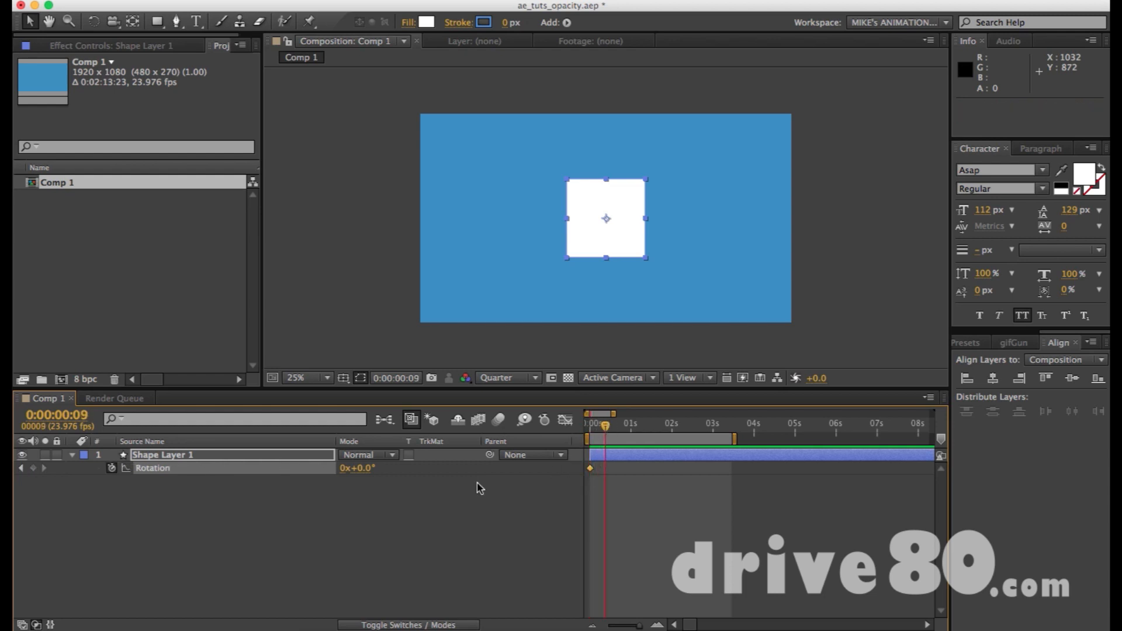
pyautogui.moveTo(366, 468); pyautogui.dragTo(471, 480)
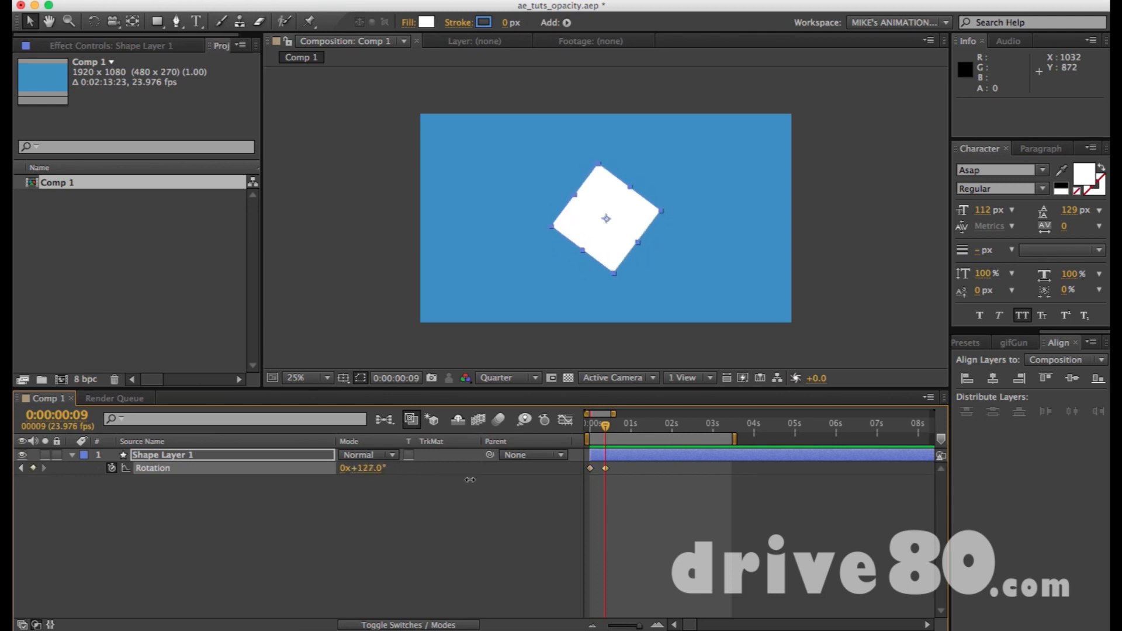
pyautogui.moveTo(615, 430); pyautogui.dragTo(634, 432)
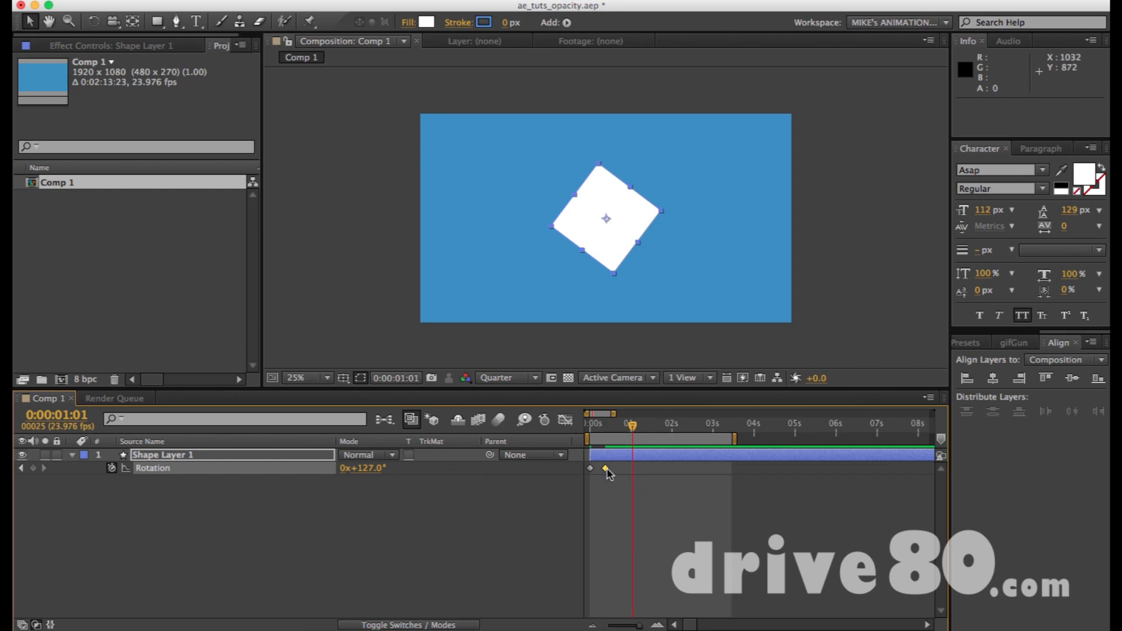
pyautogui.moveTo(609, 474)
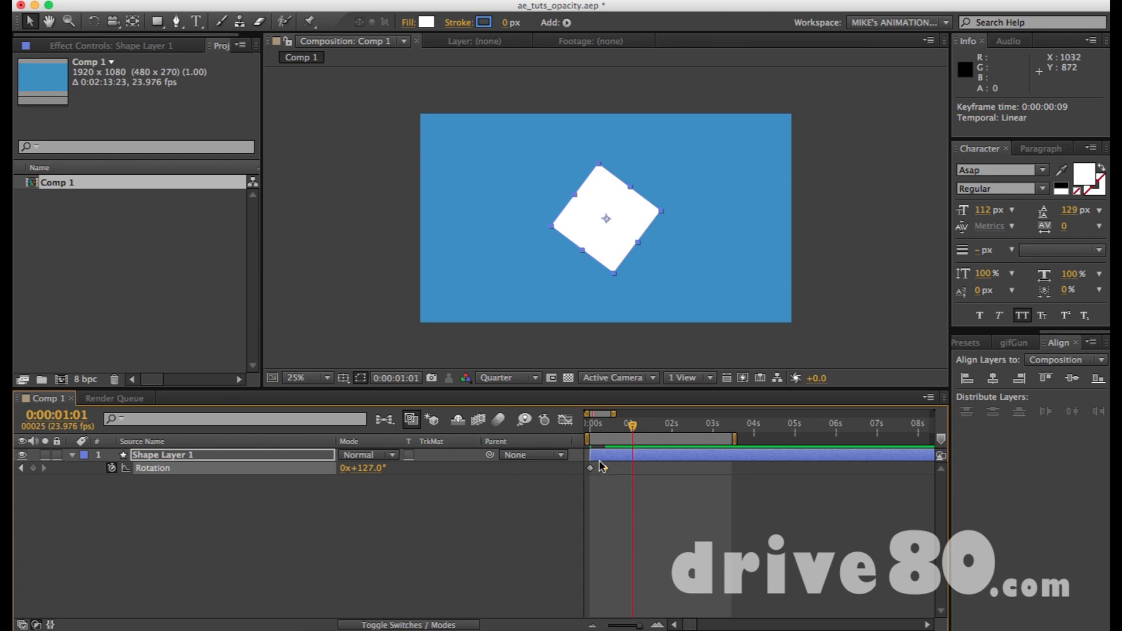
pyautogui.press('cmd+c')
pyautogui.press('cmd+v')
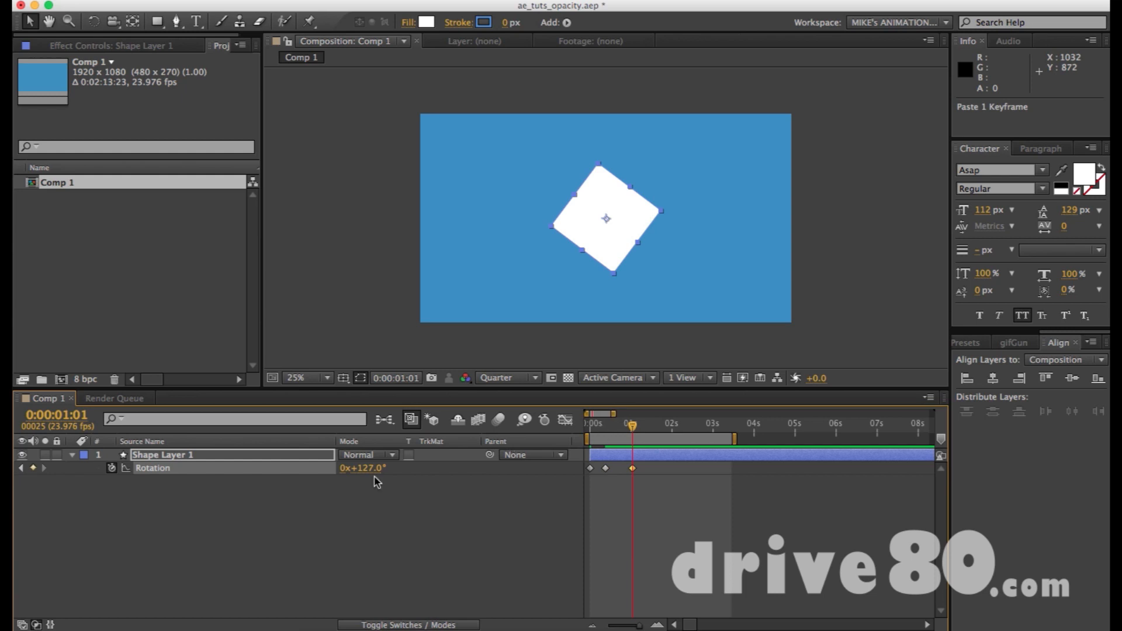
# Set Shape Layer 1's Rotation to 35° at 0:00:01:09.
pyautogui.moveTo(608, 427); pyautogui.dragTo(614, 437)
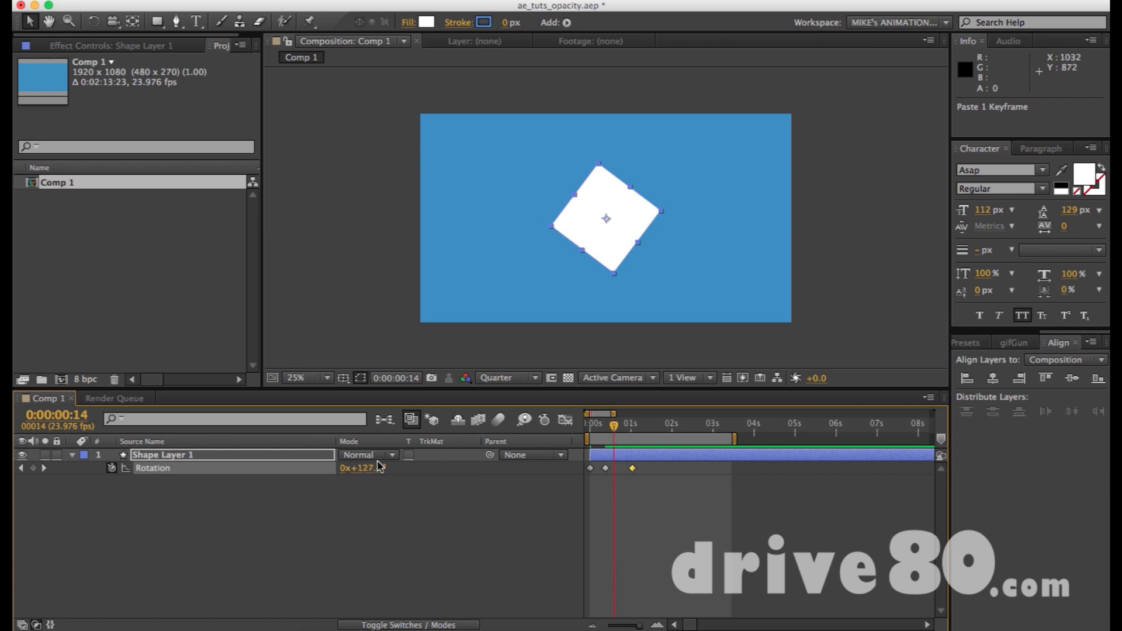
pyautogui.moveTo(615, 425); pyautogui.dragTo(646, 429)
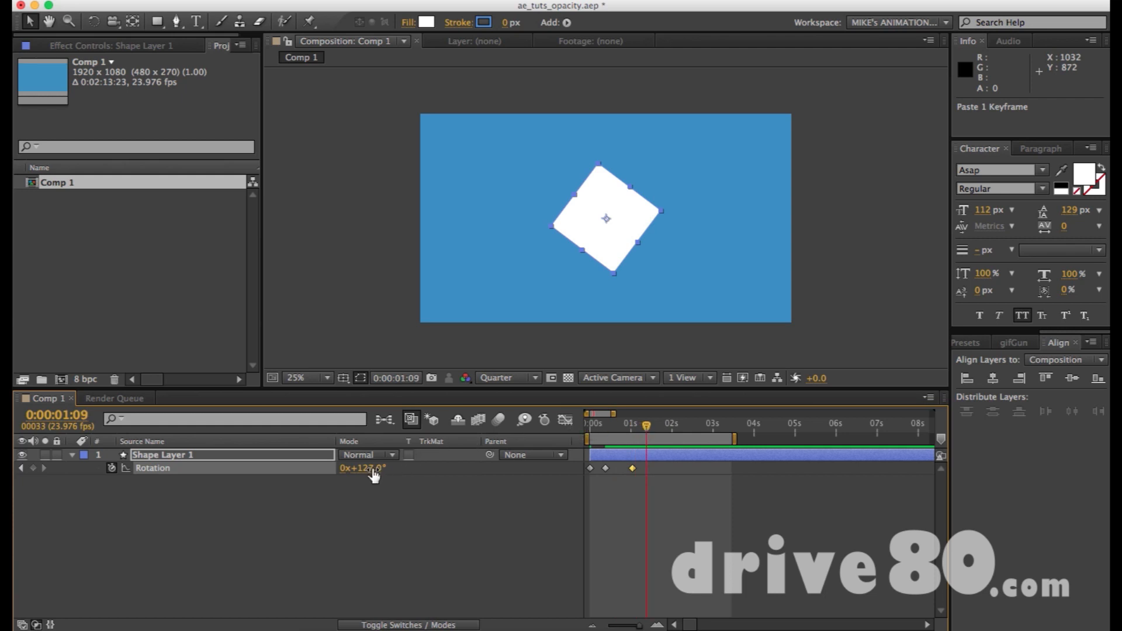
pyautogui.moveTo(371, 468); pyautogui.dragTo(308, 474)
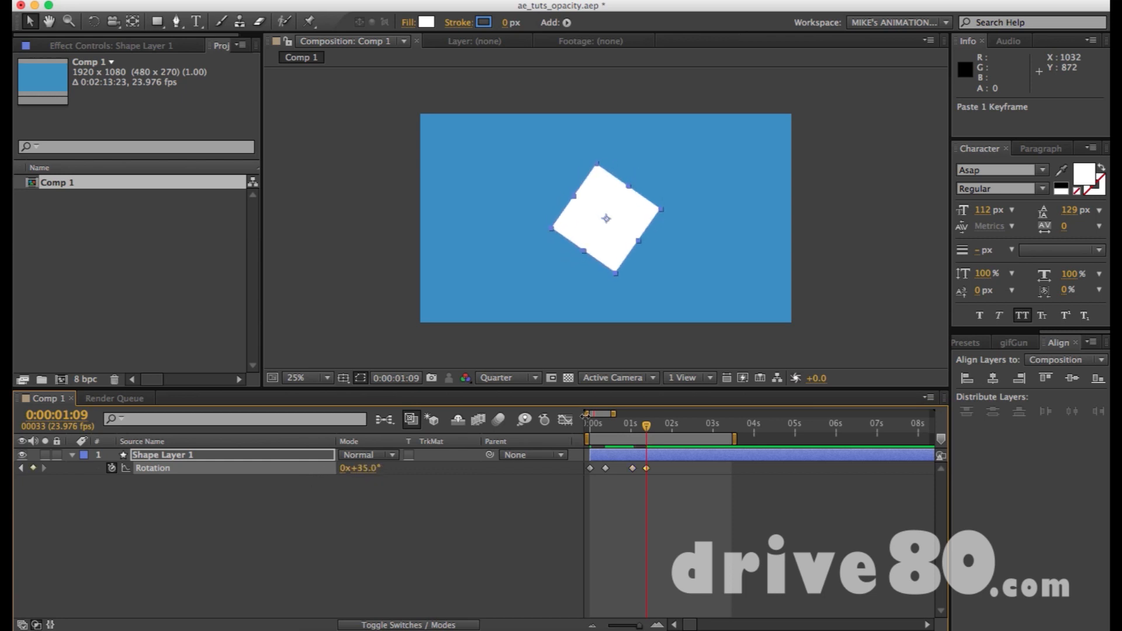
# Paste the 35° Rotation keyframe at 0:00:01:19 and set the Rotation to 2x+35° at 0:00:03:01.
pyautogui.moveTo(647, 427); pyautogui.dragTo(664, 427)
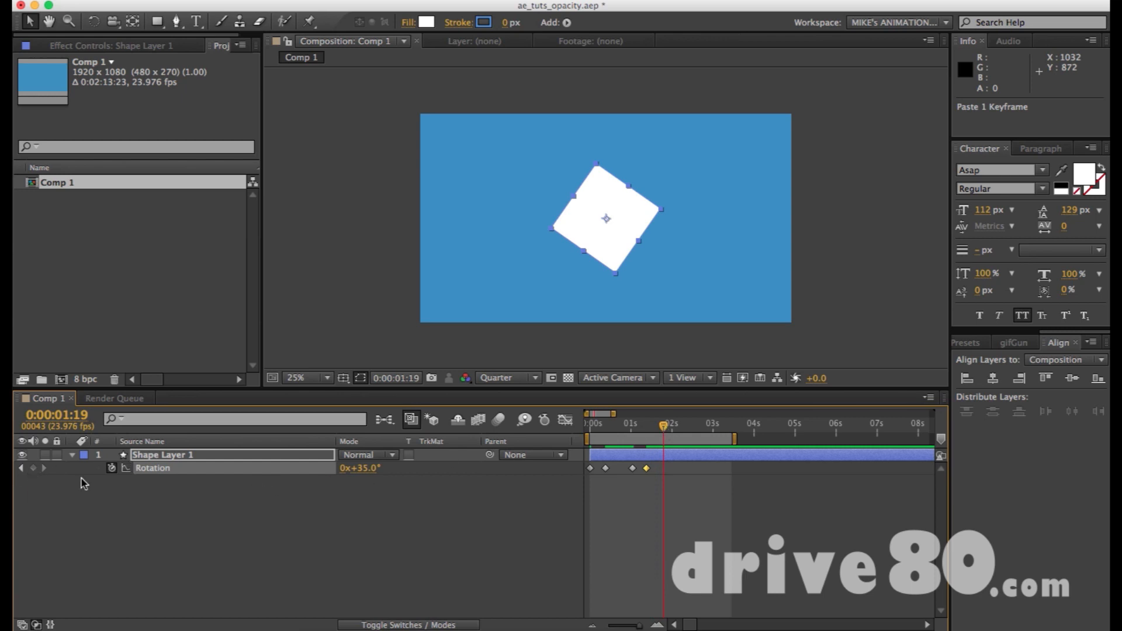
pyautogui.hotkey('ctrl', 'v')
pyautogui.moveTo(669, 428); pyautogui.dragTo(719, 427)
pyautogui.click(344, 469)
pyautogui.write('2')
pyautogui.press('Return')
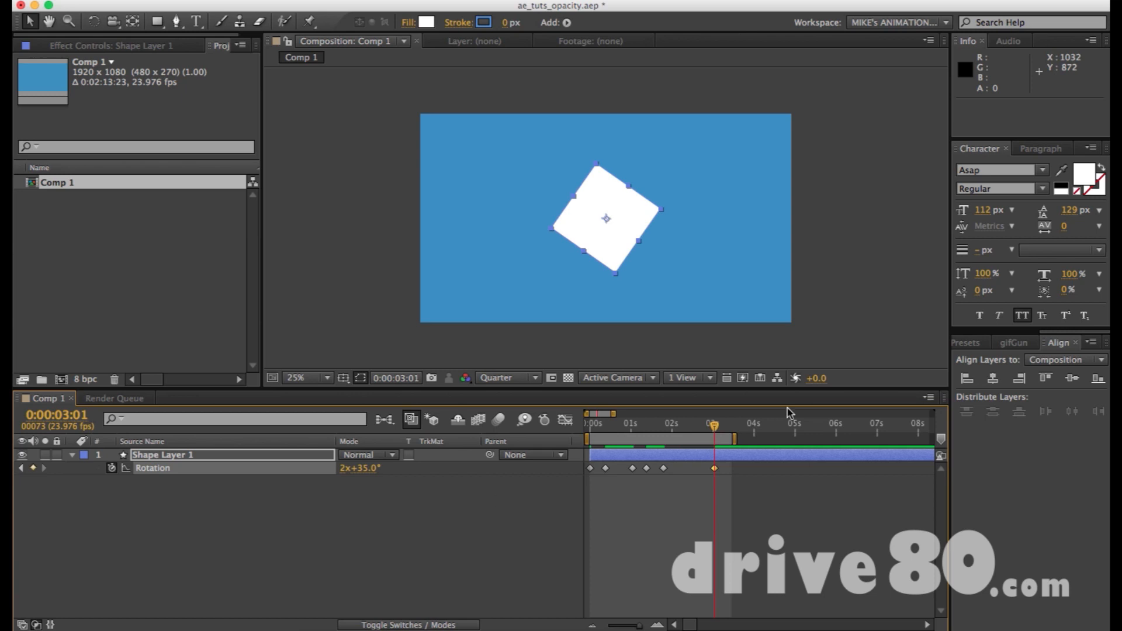
# Set the degrees of the Rotation keyframe at 0:00:03:01 to -35 and preview the animation.
pyautogui.moveTo(676, 434); pyautogui.dragTo(709, 426)
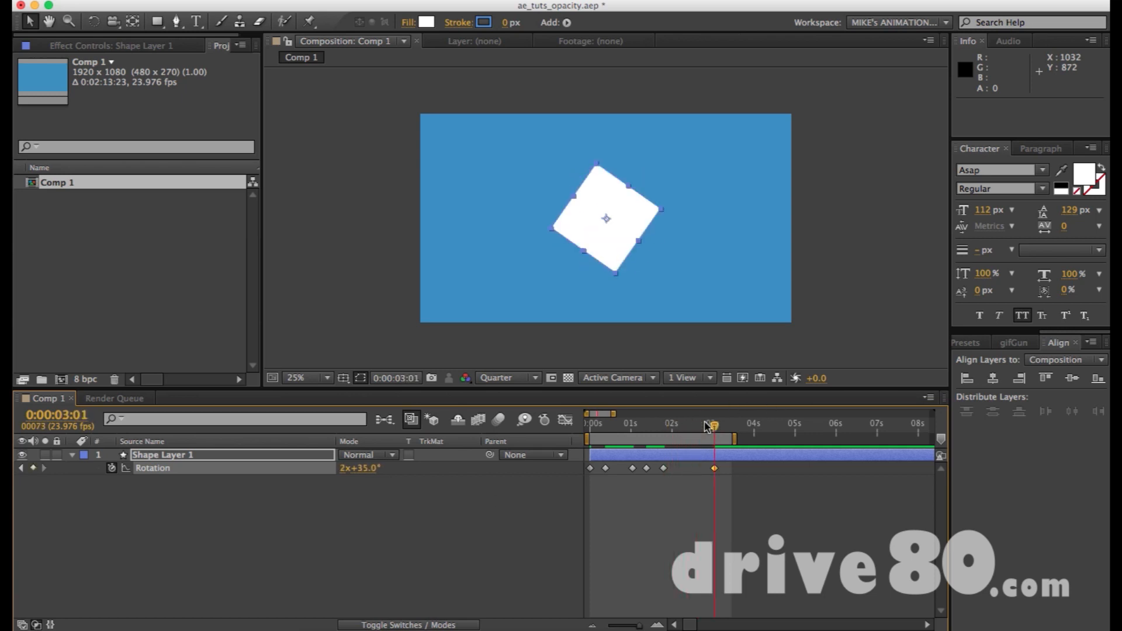
pyautogui.click(373, 468)
pyautogui.write('-35')
pyautogui.press('Return')
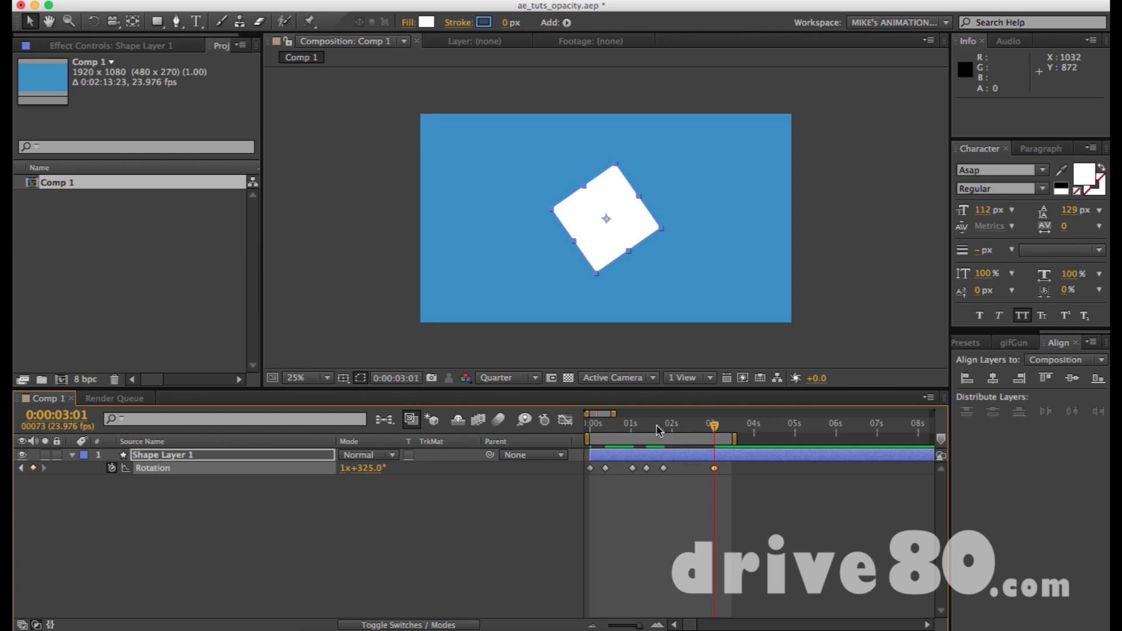
pyautogui.moveTo(598, 428); pyautogui.dragTo(666, 430)
pyautogui.press('KP_0')
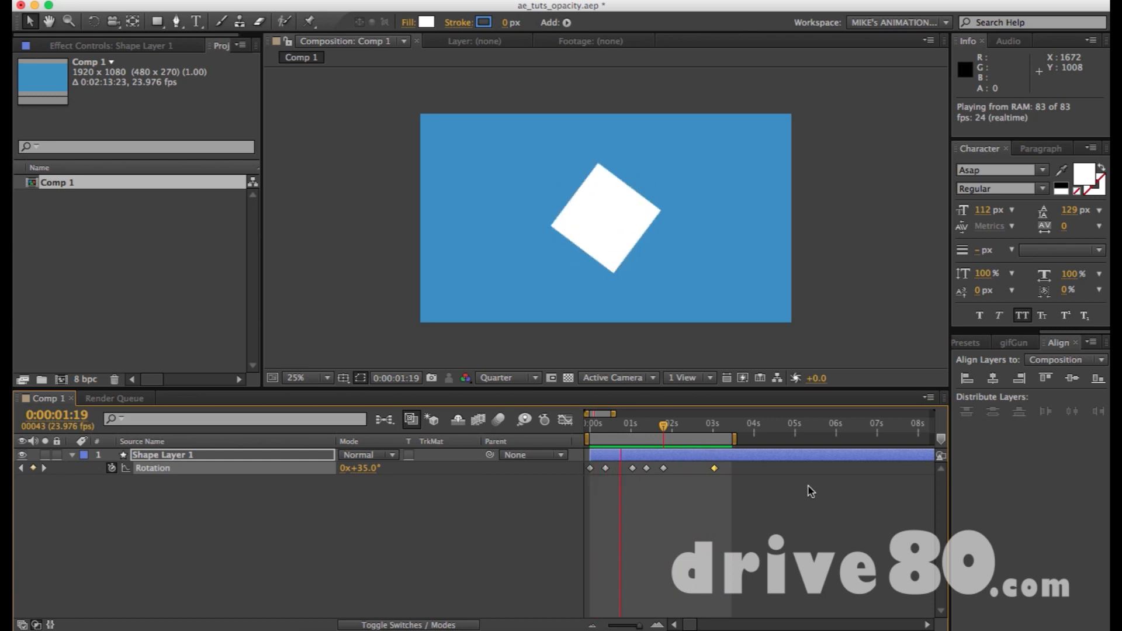
pyautogui.press('space')
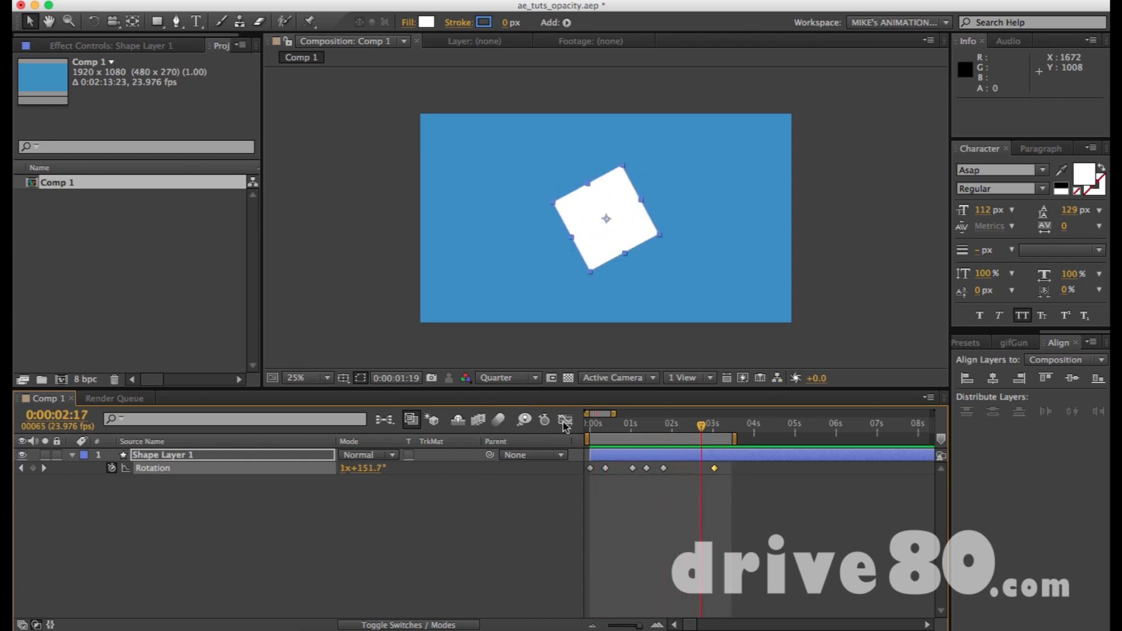
# Try removing all of Shape Layer 1's Rotation keyframes by disabling the property's animation, and undo the removal.
pyautogui.moveTo(740, 489); pyautogui.dragTo(518, 462)
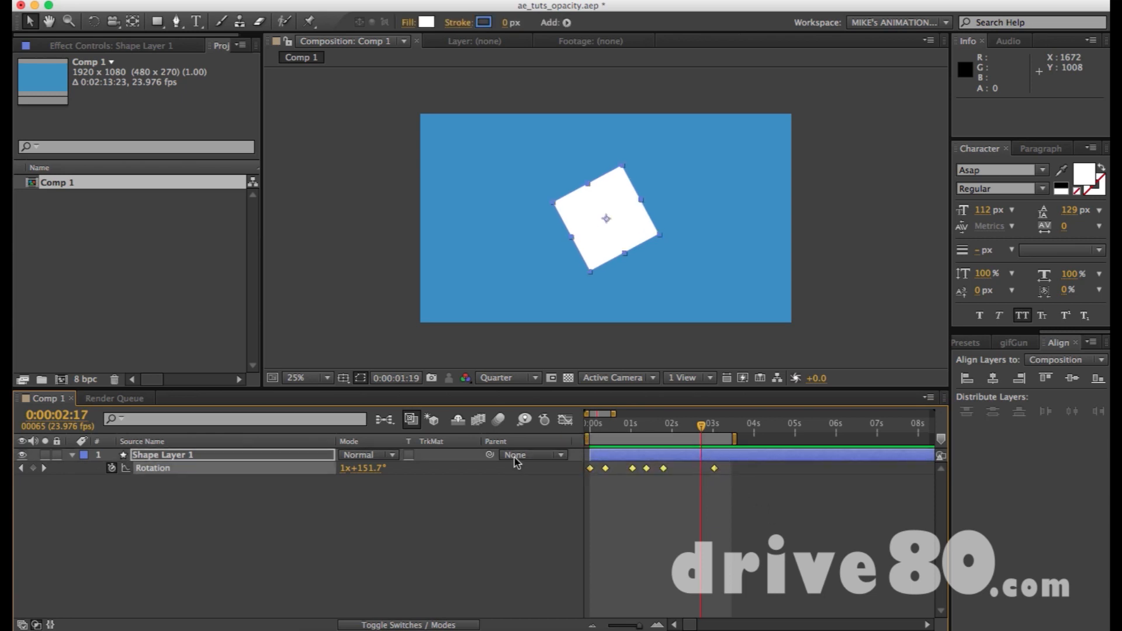
pyautogui.click(729, 481)
pyautogui.moveTo(724, 481); pyautogui.dragTo(585, 462)
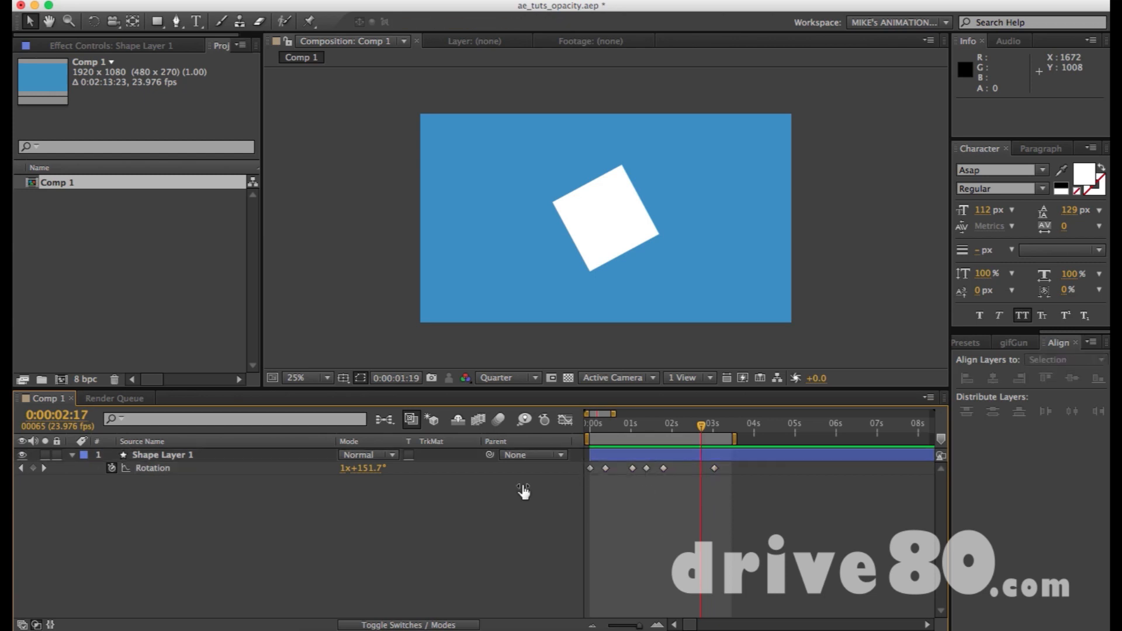
pyautogui.click(153, 471)
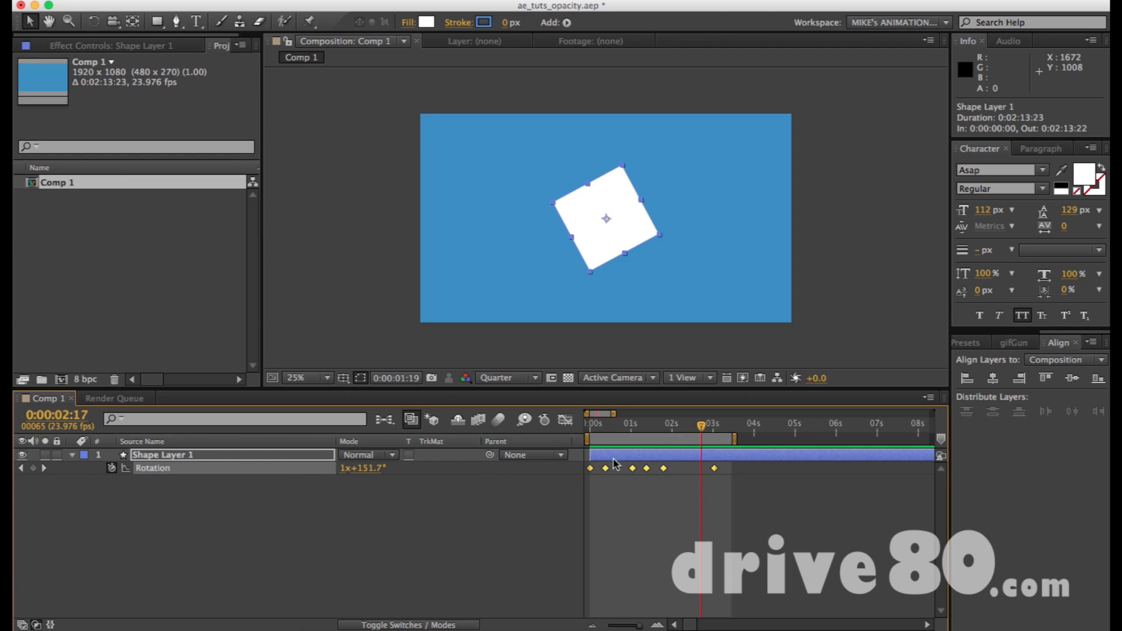
pyautogui.click(111, 470)
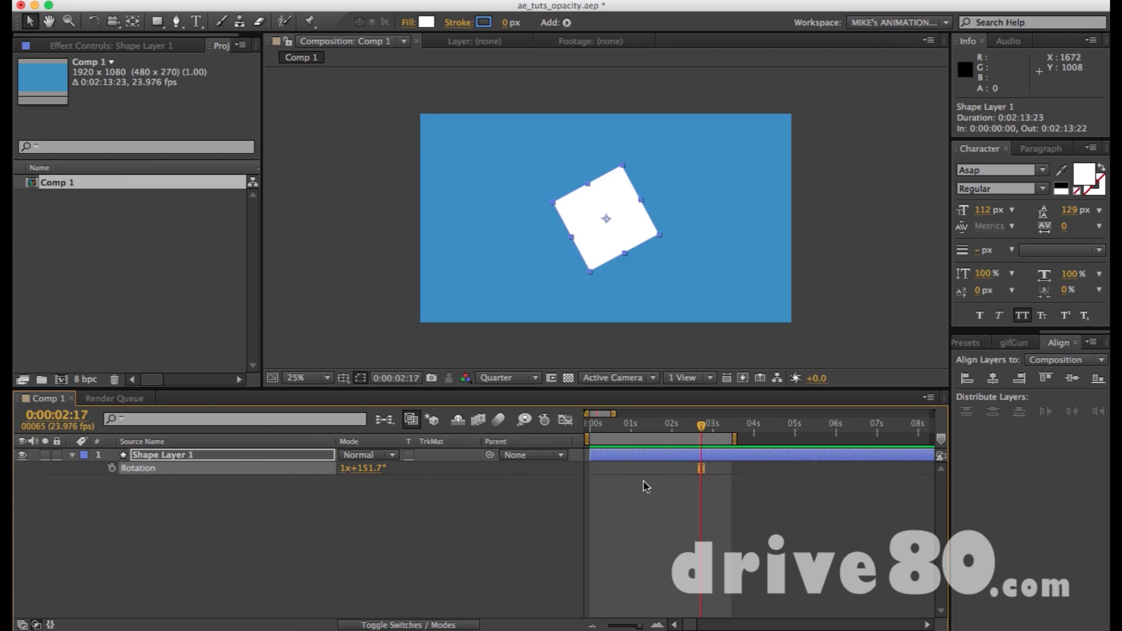
pyautogui.hotkey('ctrl', 'z')
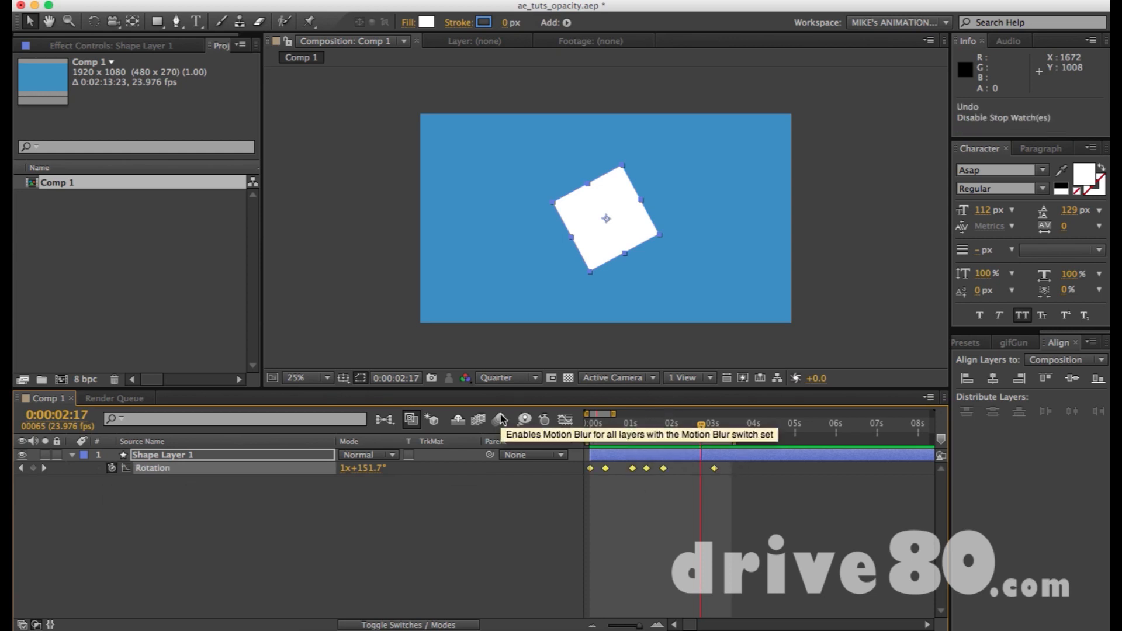
# Select all Rotation keyframes in the Graph Editor, fit their graph to view and apply Easy Ease to them.
pyautogui.click(565, 420)
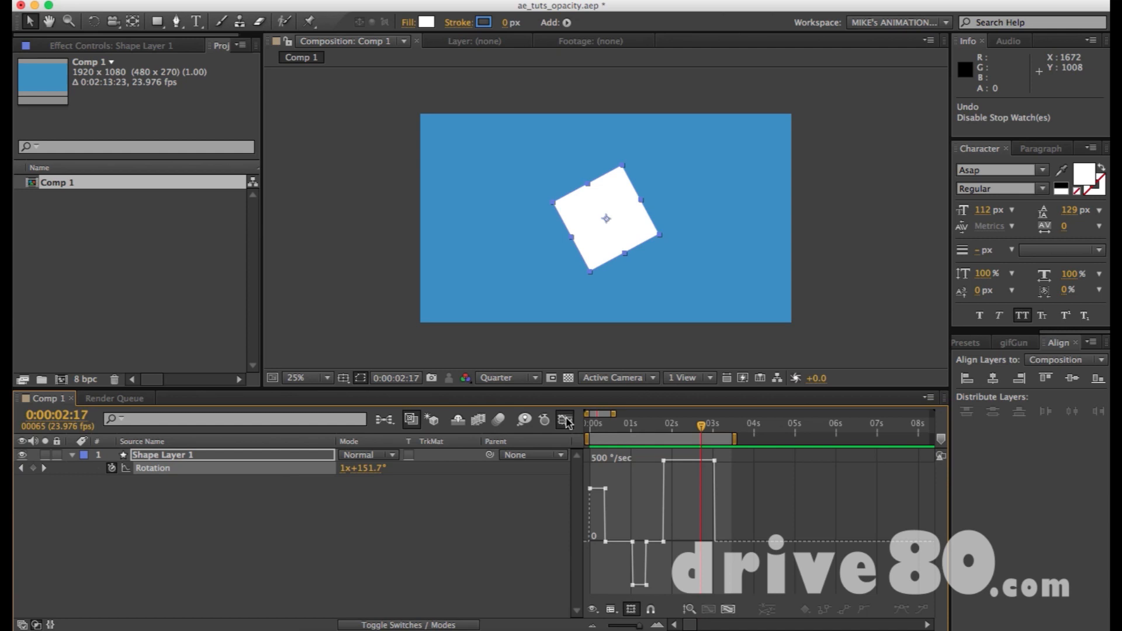
pyautogui.moveTo(740, 460); pyautogui.dragTo(574, 608)
pyautogui.scroll(3, 701, 537)
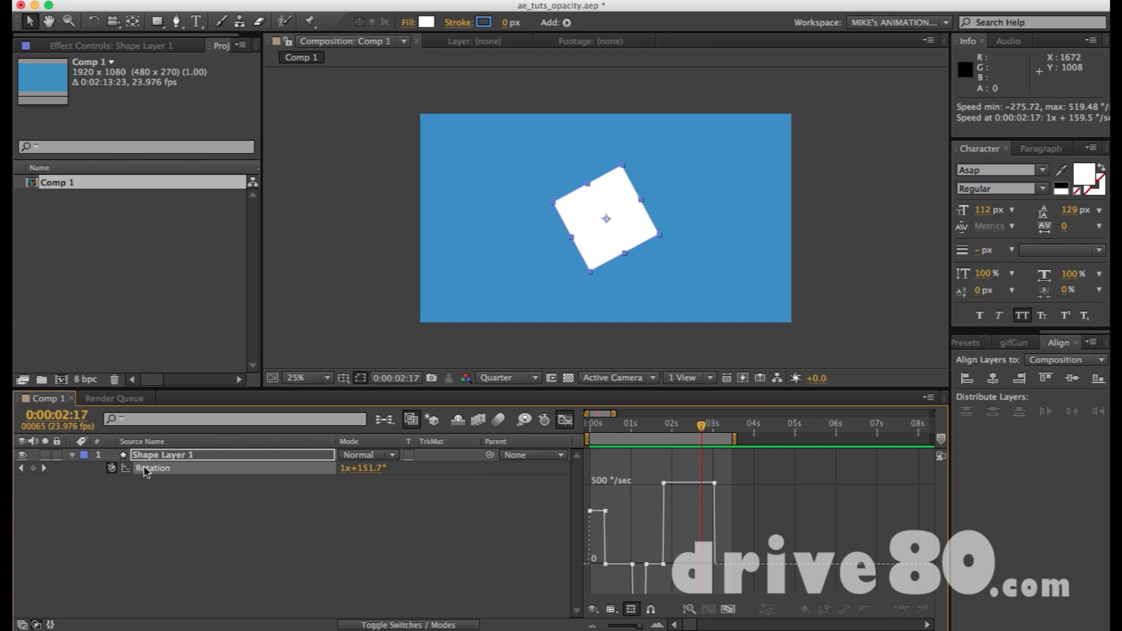
pyautogui.scroll(-2, 686, 511)
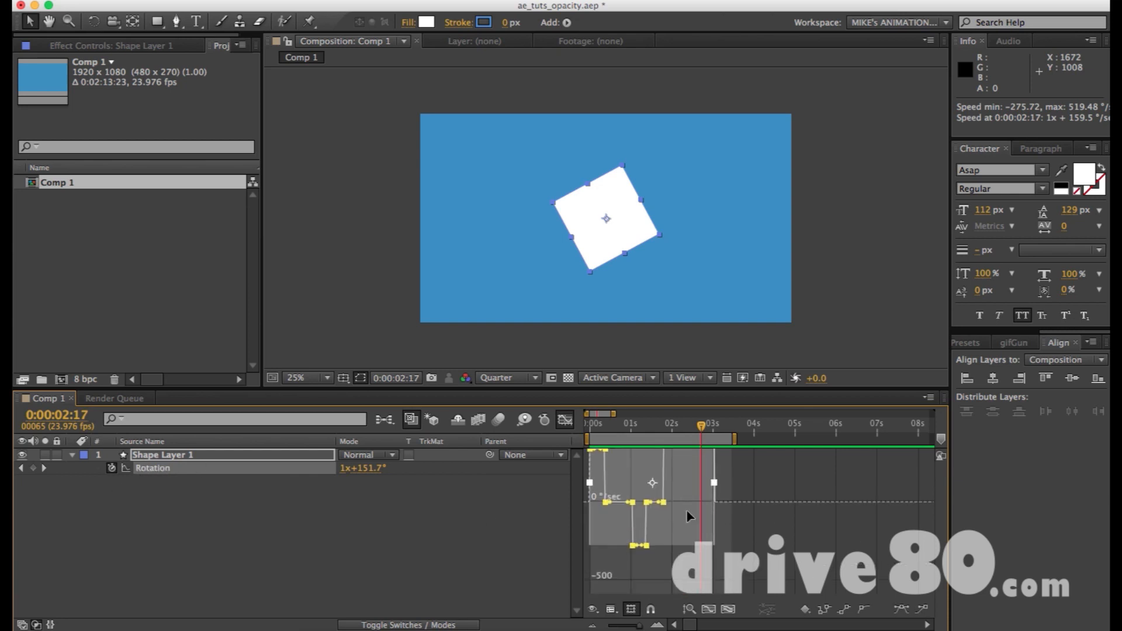
pyautogui.click(726, 611)
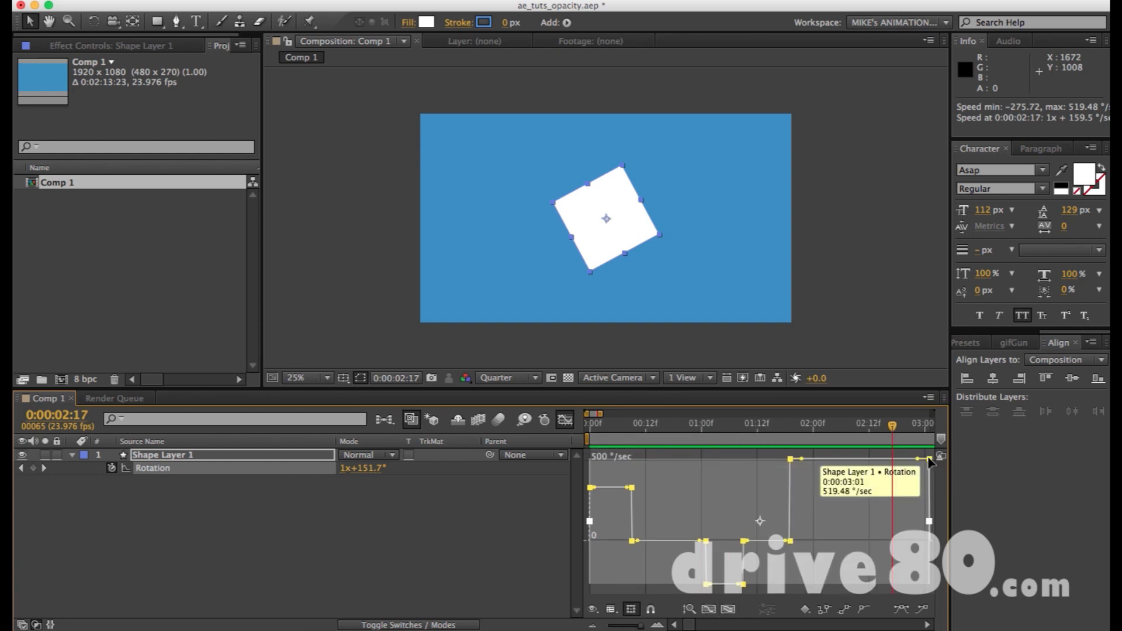
pyautogui.click(902, 611)
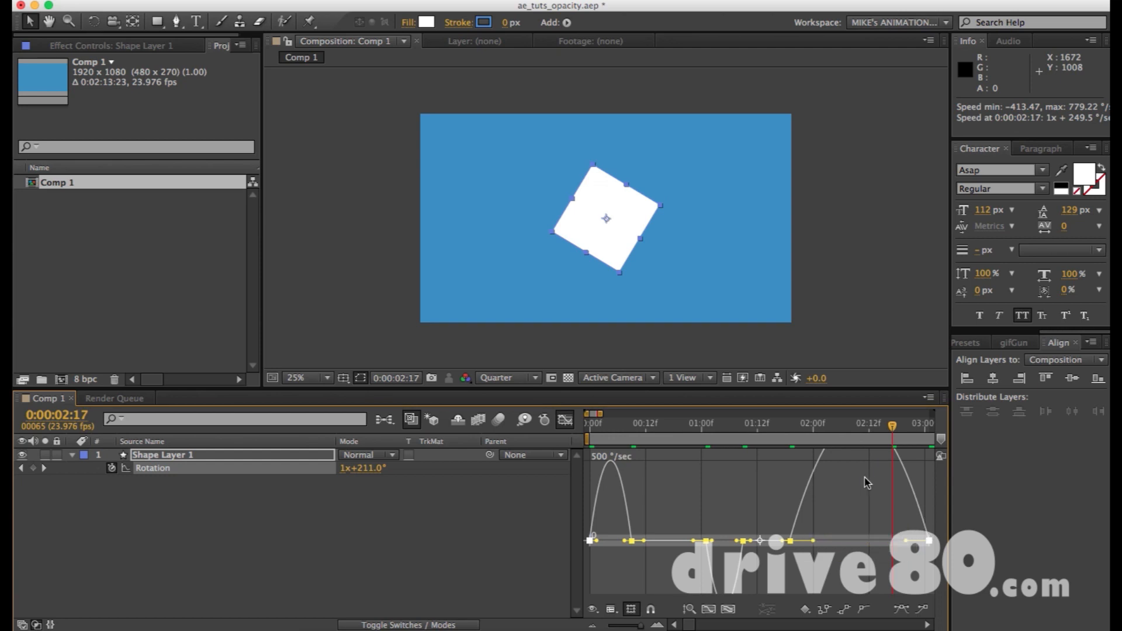
# Preview the eased rotation, extend the work area to just before 5 seconds, preview again and return to the keyframe view.
pyautogui.scroll(-5, 867, 483)
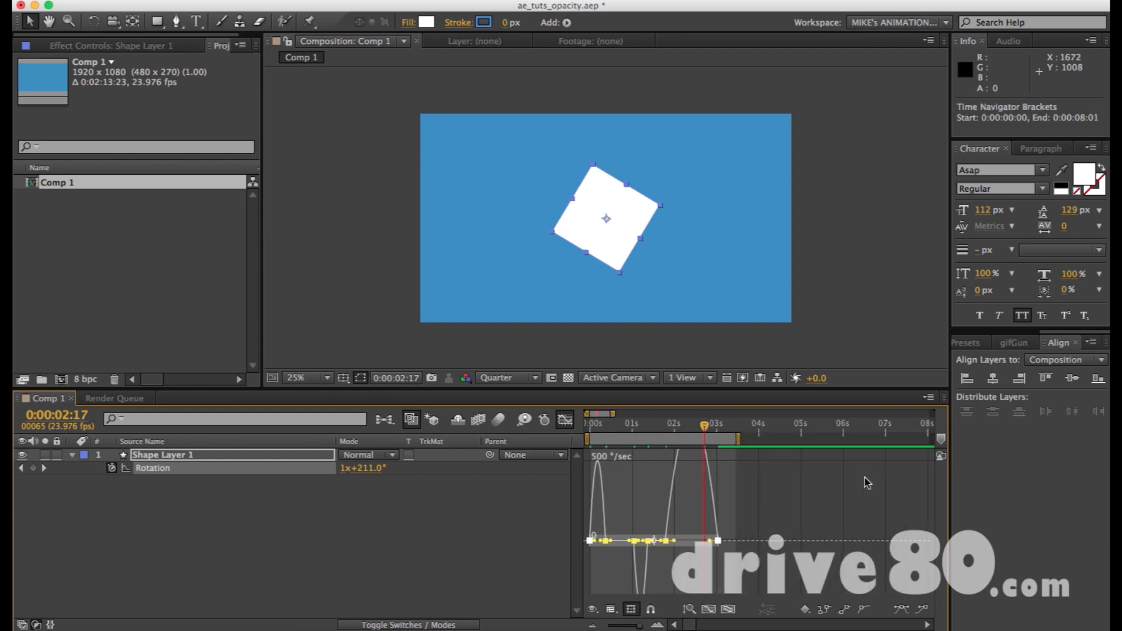
pyautogui.press('KP_0')
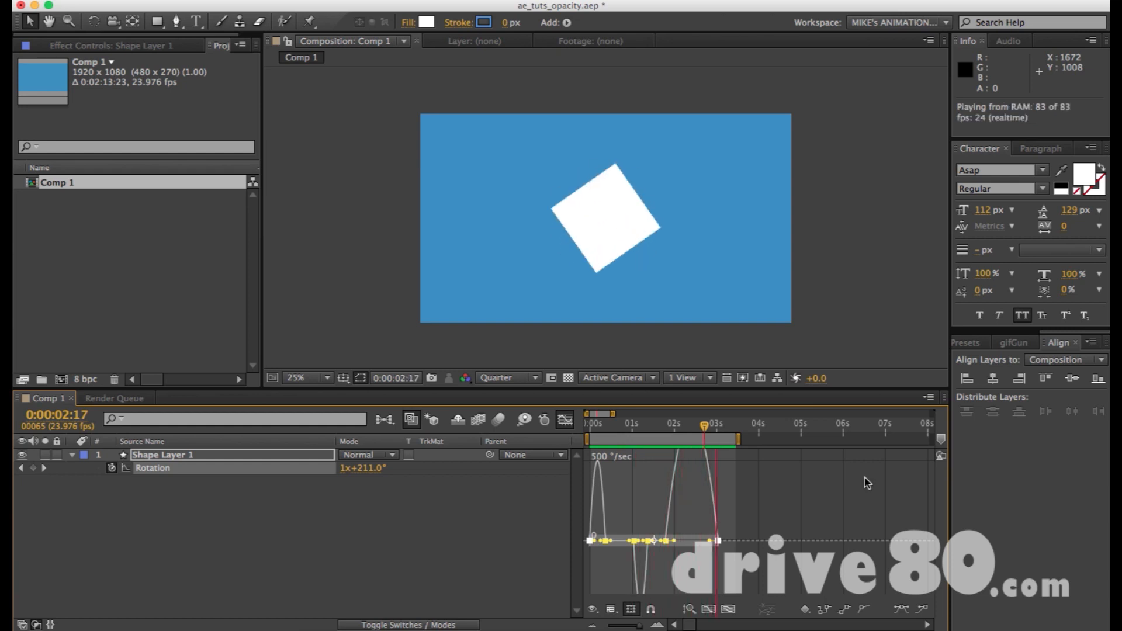
pyautogui.press('space')
pyautogui.moveTo(738, 438); pyautogui.dragTo(797, 437)
pyautogui.press('KP_0')
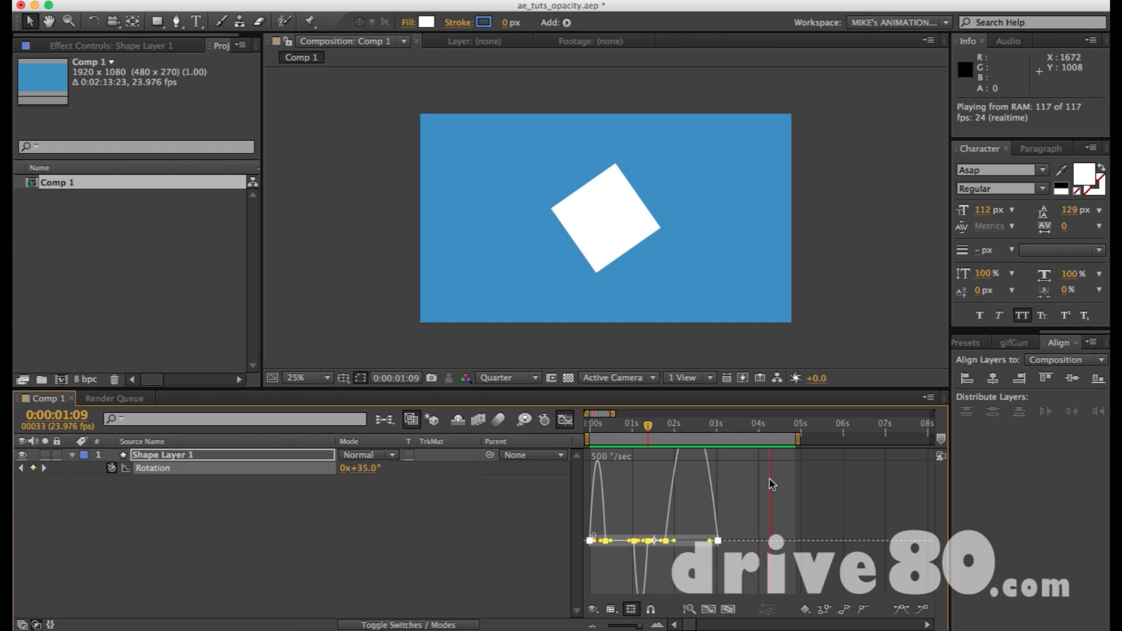
pyautogui.press('space')
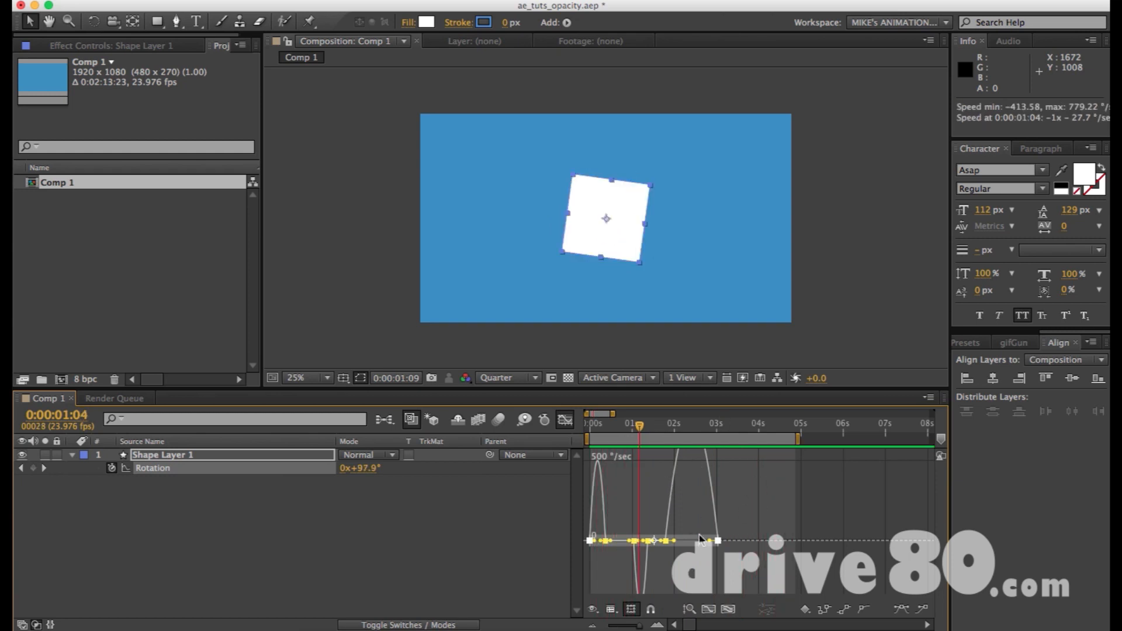
pyautogui.click(565, 422)
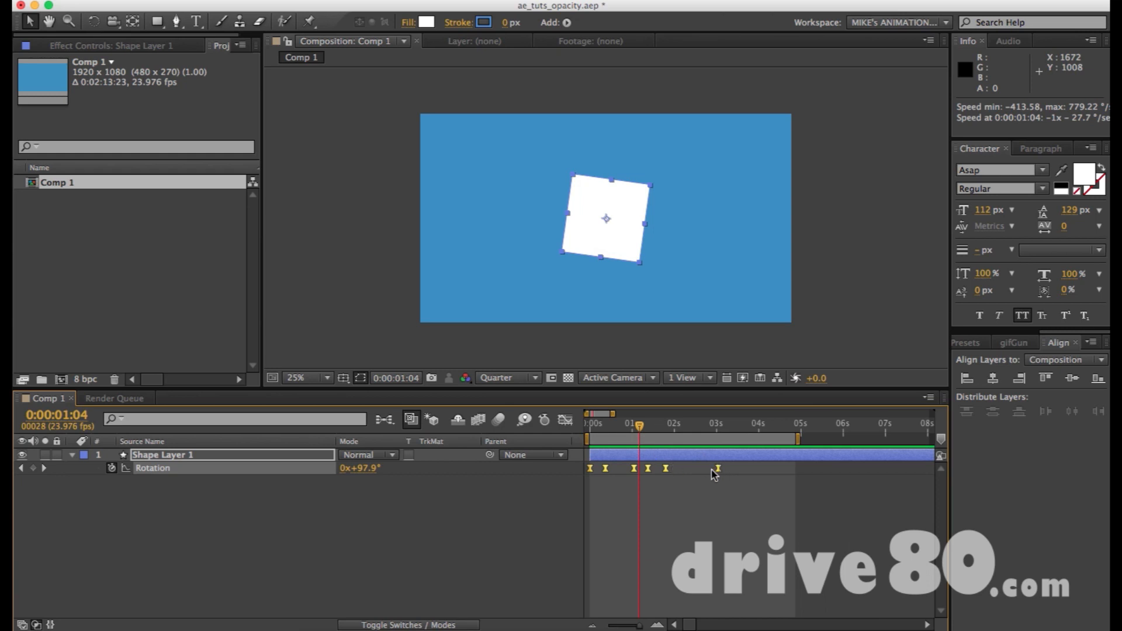
# Try shifting all Rotation keyframes so the last one sits at 0:00:03:18, and undo the move.
pyautogui.moveTo(719, 470)
pyautogui.moveTo(720, 471); pyautogui.dragTo(749, 473)
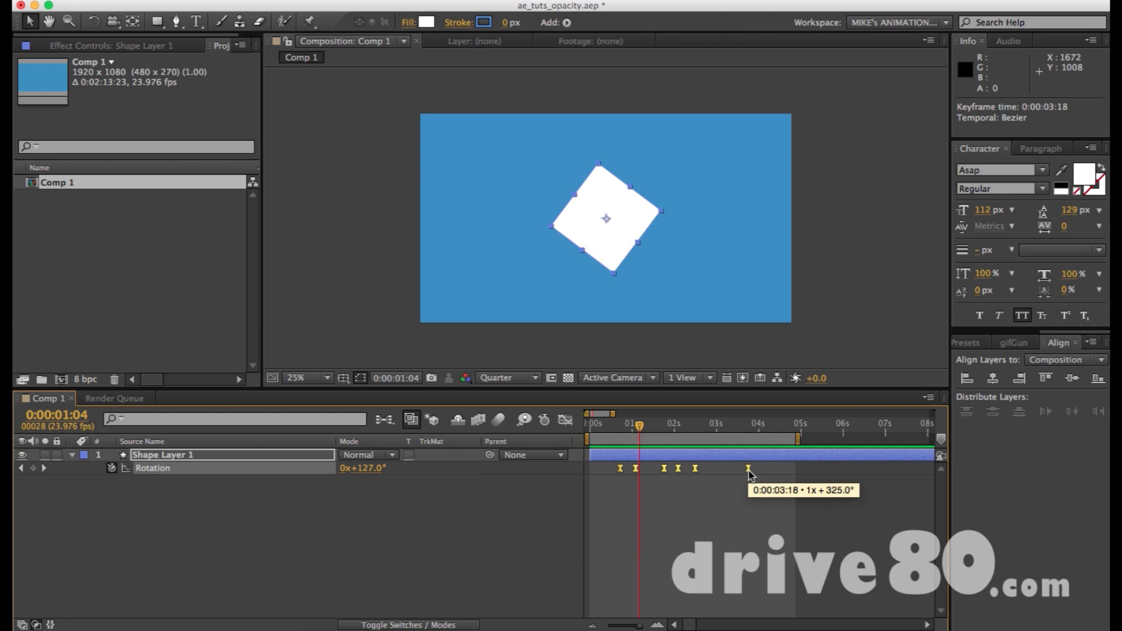
pyautogui.press('super+z')
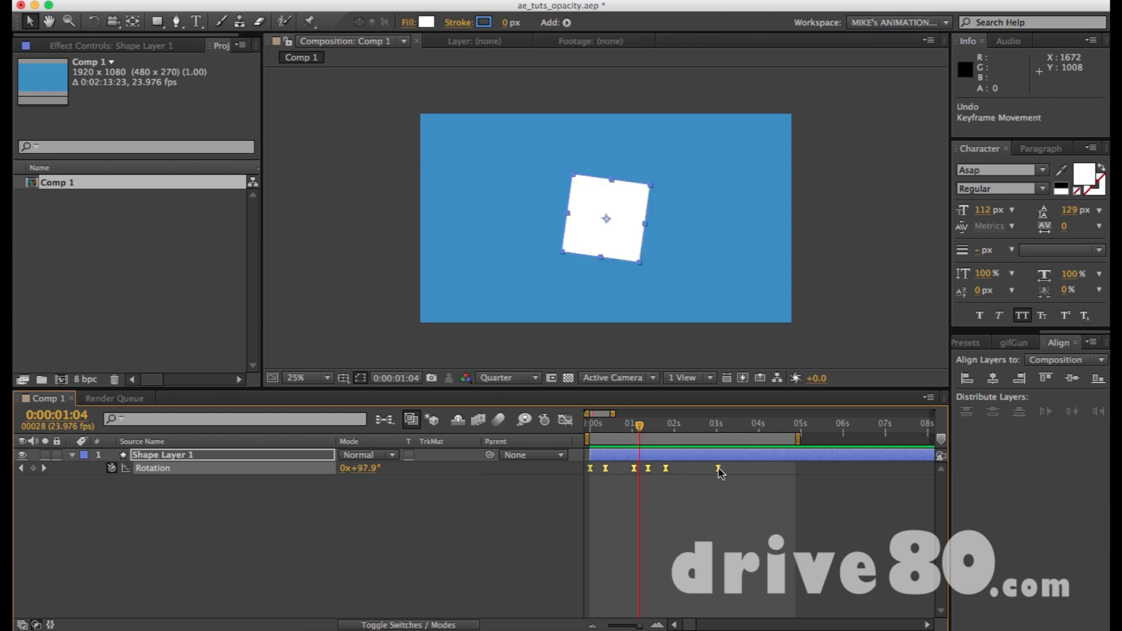
# Stretch all Rotation keyframes proportionally to just past 4 seconds, extend the work area to 0:00:05:14 and preview.
pyautogui.moveTo(718, 471)
pyautogui.moveTo(718, 471); pyautogui.dragTo(780, 471)
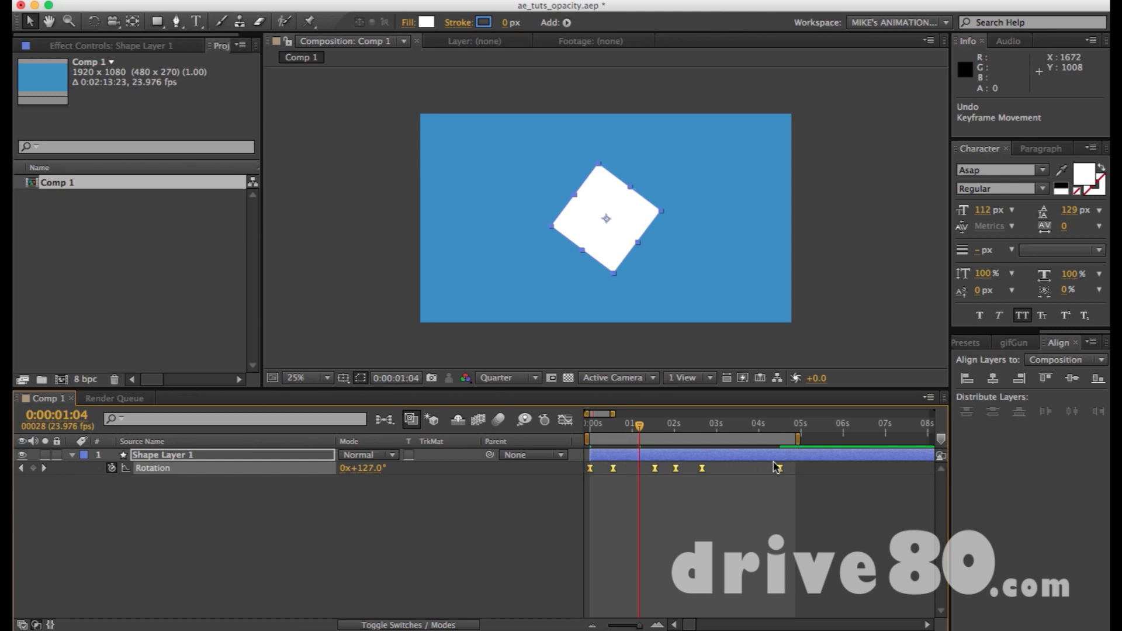
pyautogui.moveTo(778, 468)
pyautogui.mouseDown()
pyautogui.moveTo(800, 439)
pyautogui.moveTo(831, 437)
pyautogui.mouseUp()
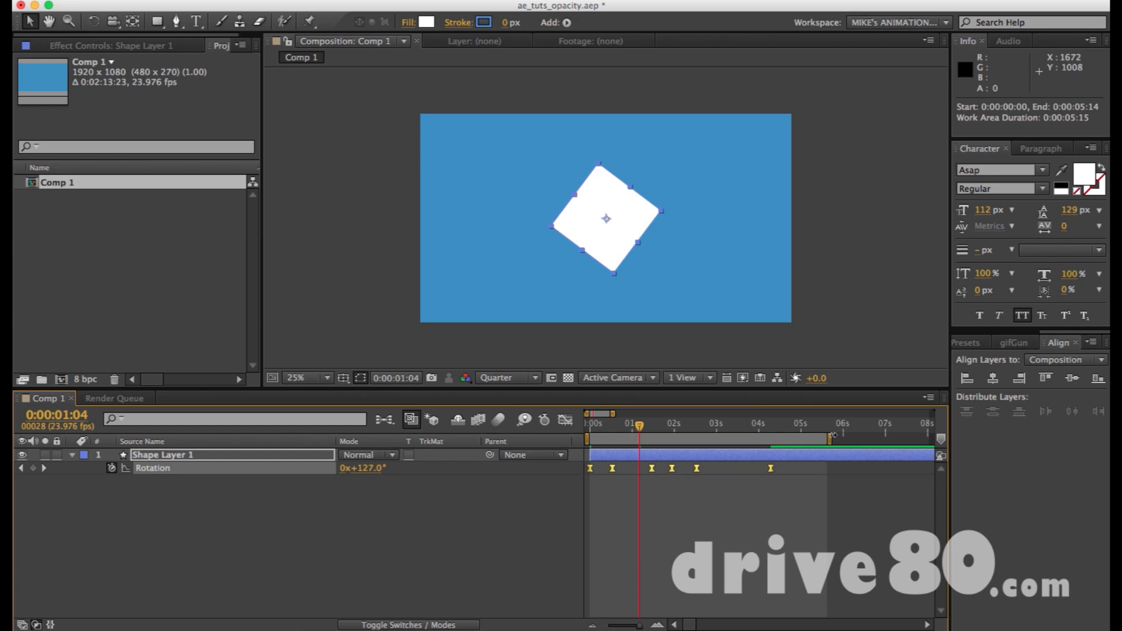
pyautogui.press('KP_0')
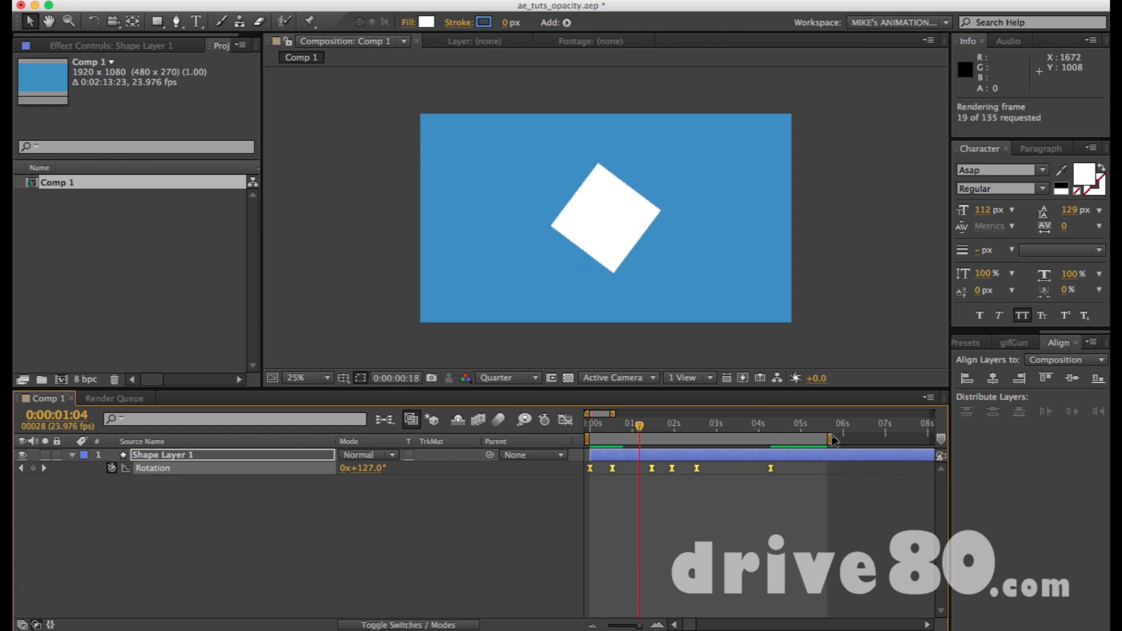
pyautogui.press('space')
pyautogui.press('space')
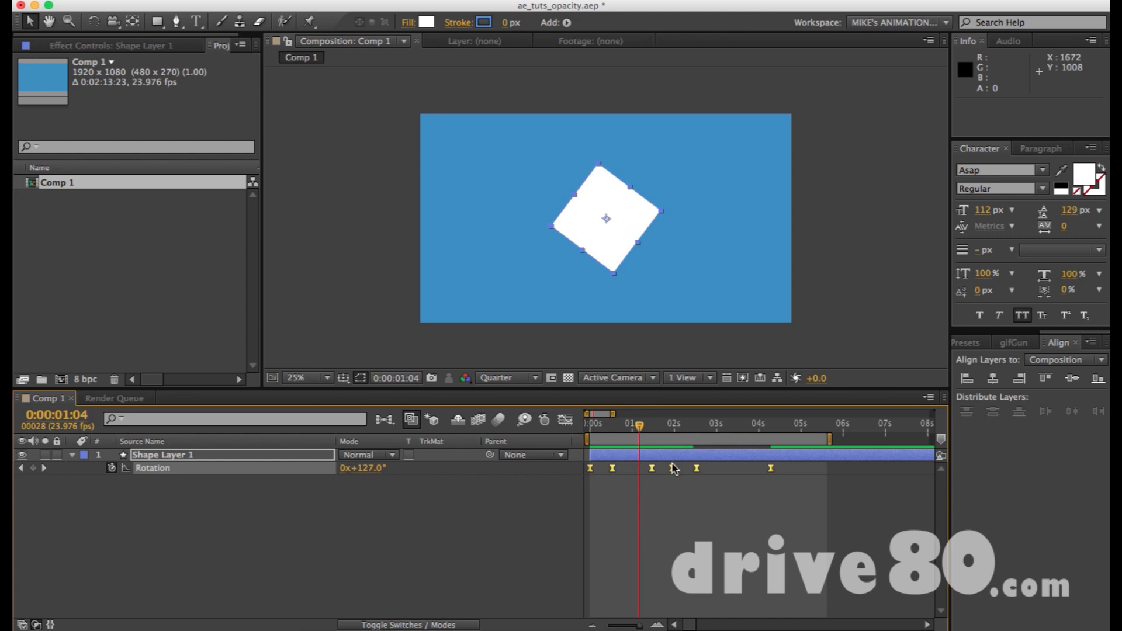
# Undo the work area extension and the stretching of the Rotation keyframes.
pyautogui.press('super+z')
pyautogui.press('super+z')
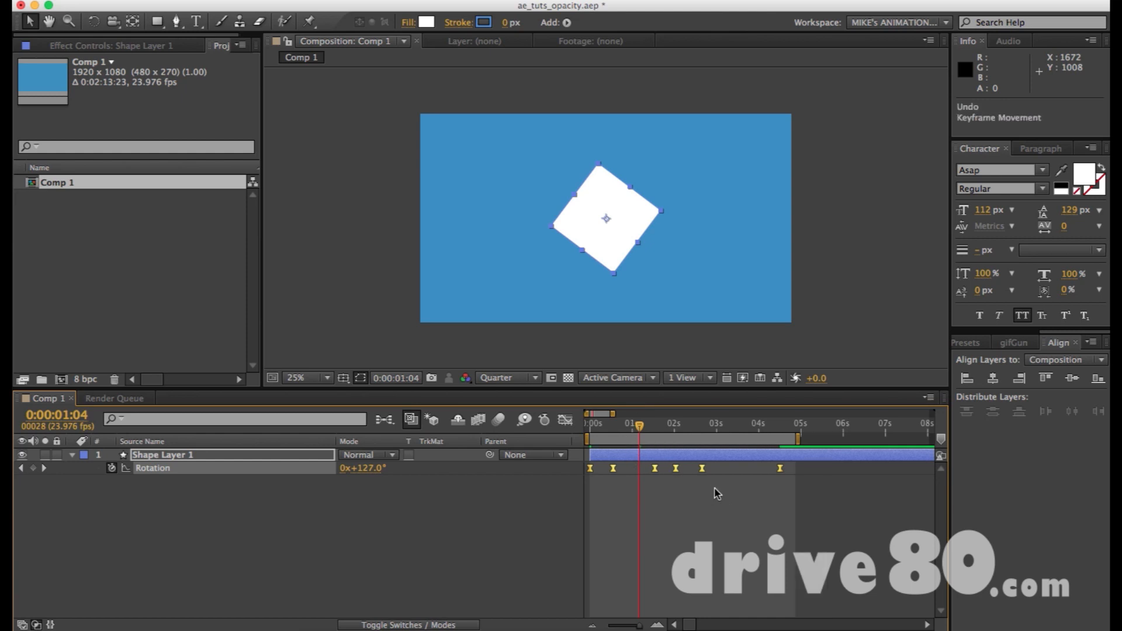
pyautogui.press('super+z')
# Try moving the last and the fifth Rotation keyframes individually, and undo both moves.
pyautogui.click(719, 493)
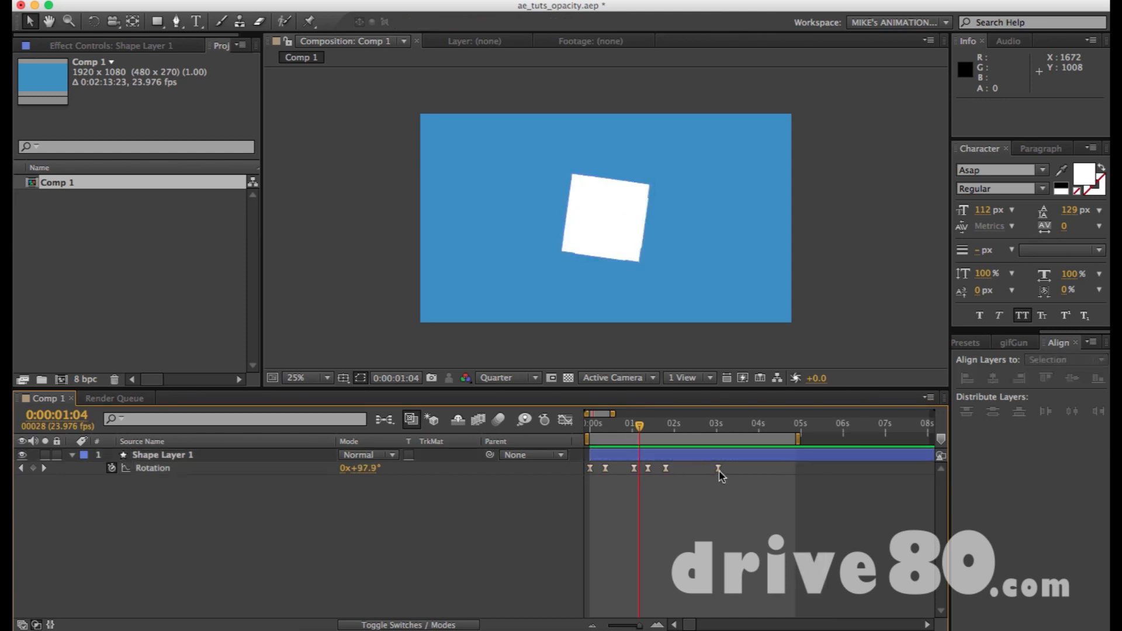
pyautogui.moveTo(718, 468); pyautogui.dragTo(776, 468)
pyautogui.moveTo(667, 468); pyautogui.dragTo(609, 468)
pyautogui.press('super+z')
pyautogui.press('super+z')
pyautogui.press('super+z')
pyautogui.press('super+z')
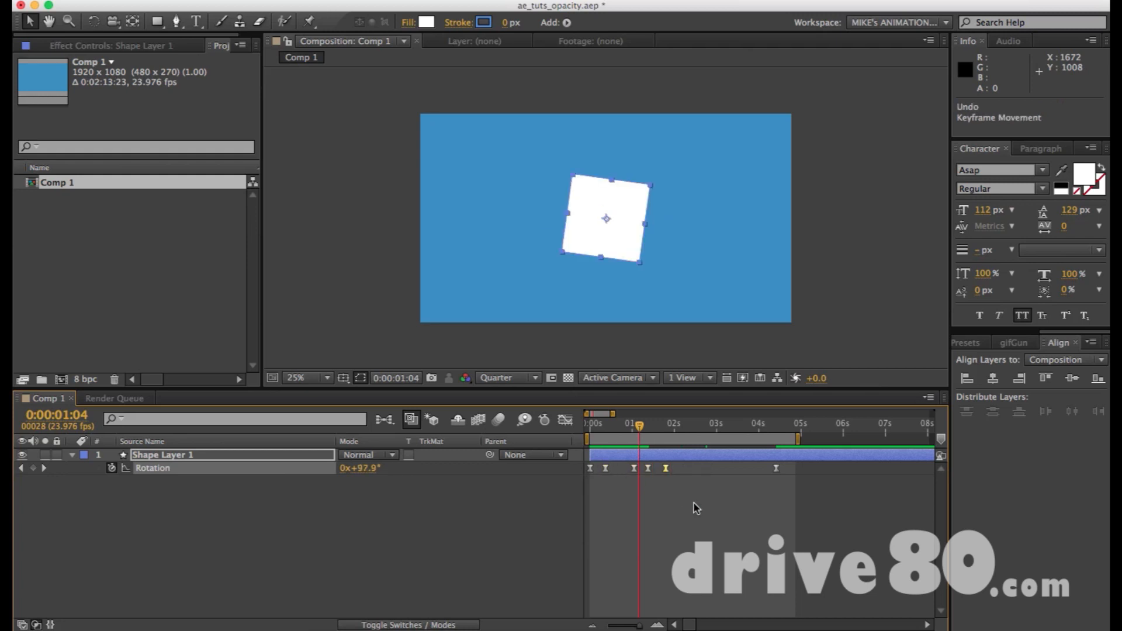
pyautogui.press('super+z')
# Stretch all Rotation keyframes proportionally to just past 4 seconds, extend the work area to 0:00:05:22 and preview the slower spin.
pyautogui.click(222, 473)
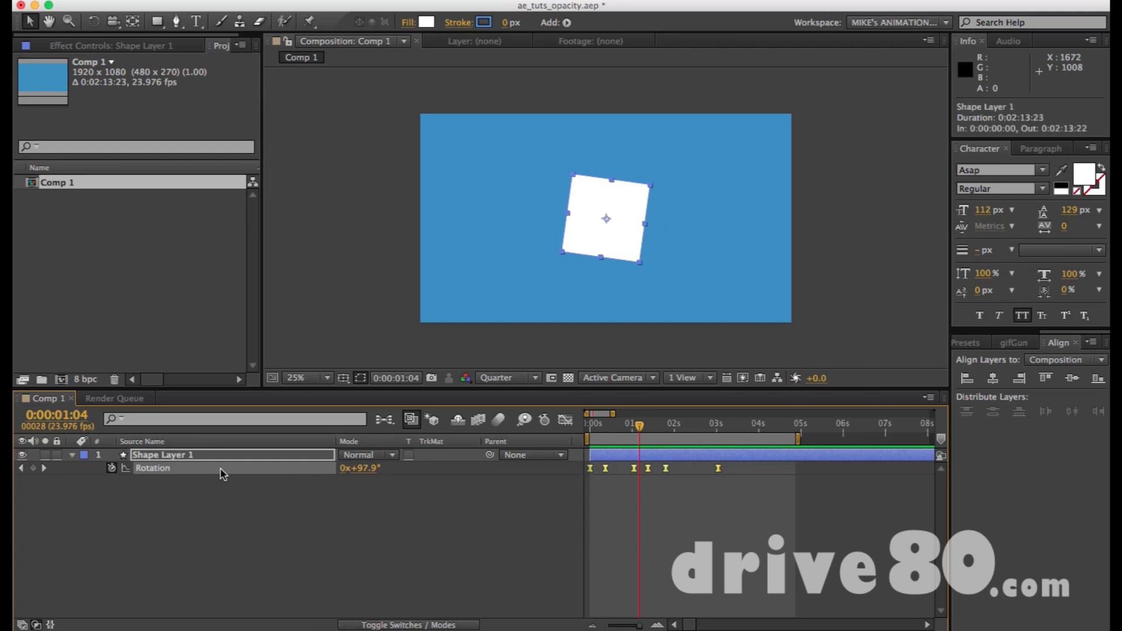
pyautogui.moveTo(718, 472); pyautogui.dragTo(846, 438)
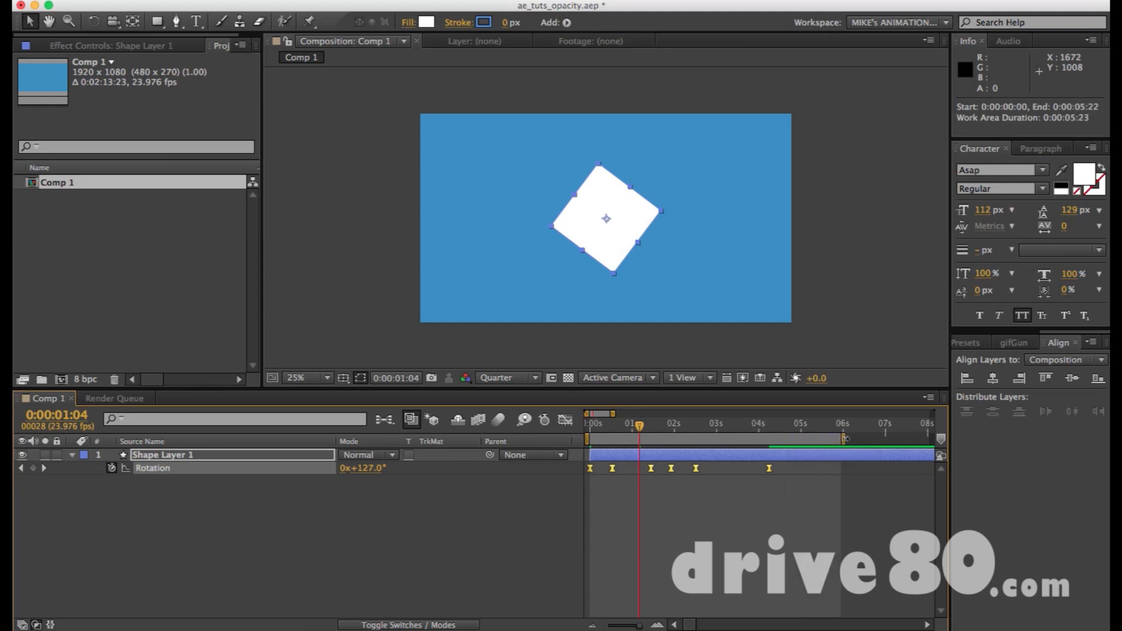
pyautogui.press('KP_0')
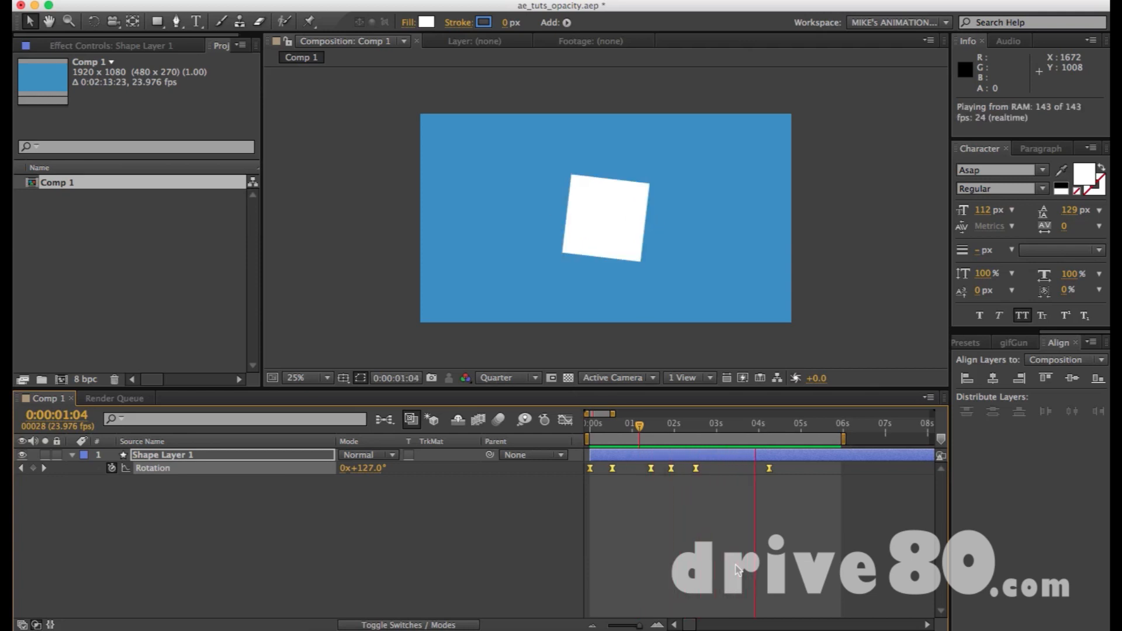
pyautogui.moveTo(640, 426); pyautogui.dragTo(764, 430)
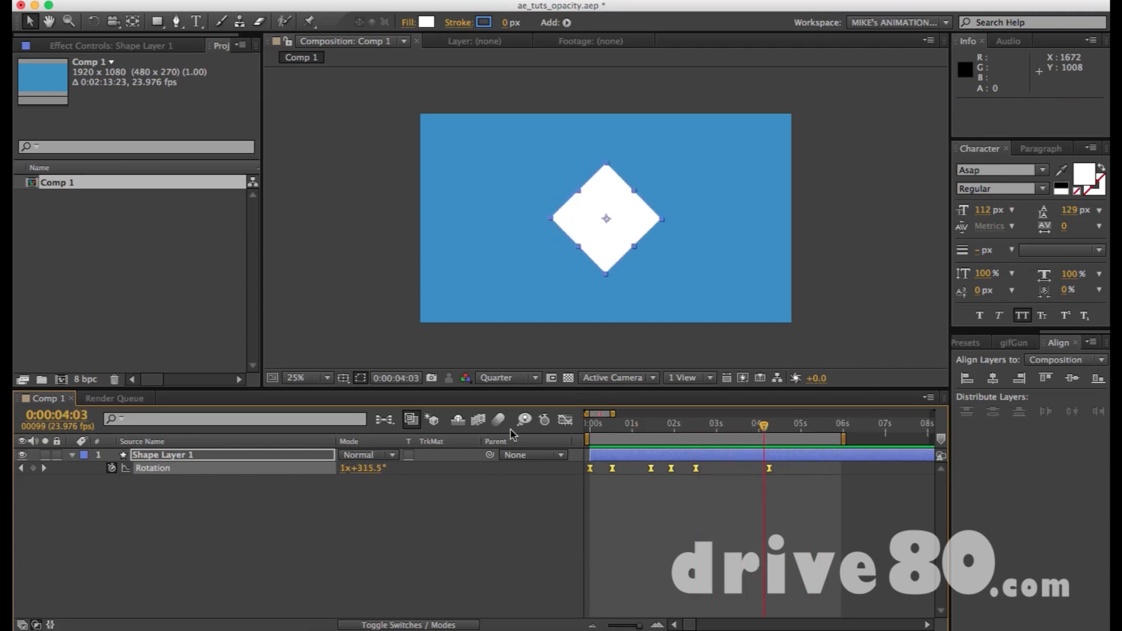
# Lengthen the incoming ease handles of all Rotation keyframes on the speed graph for a more gradual slowdown.
pyautogui.click(564, 420)
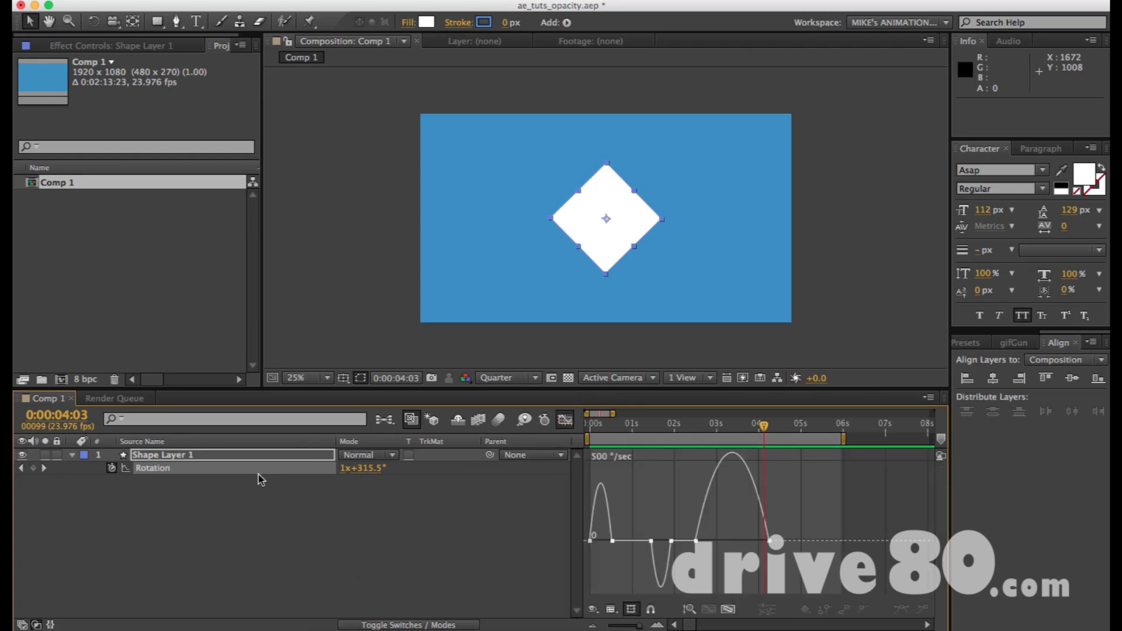
pyautogui.click(159, 468)
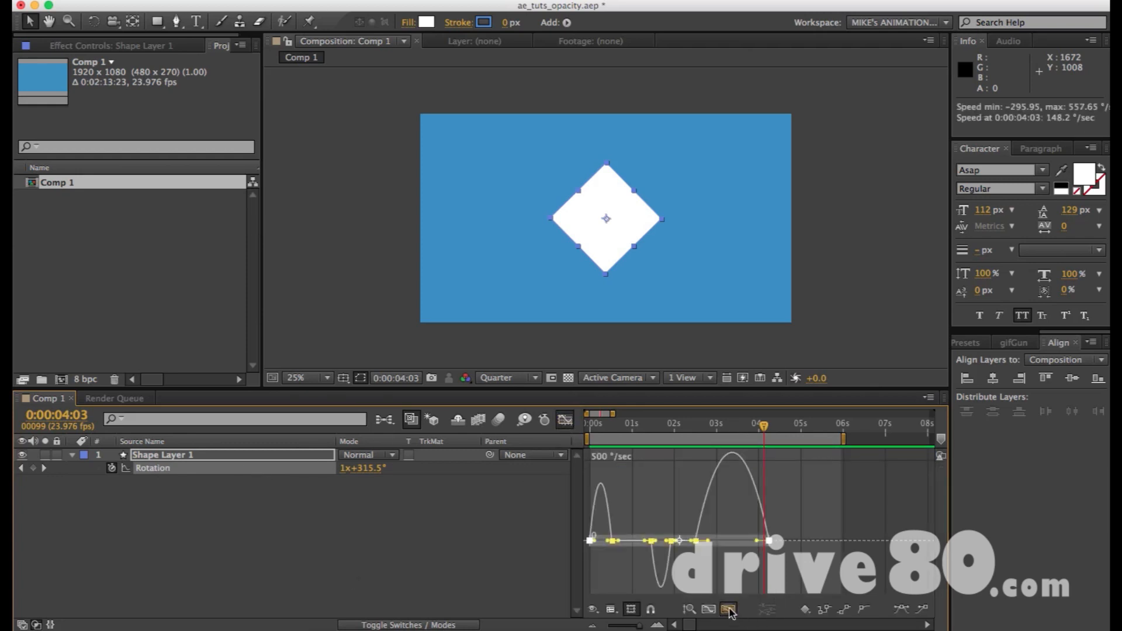
pyautogui.click(729, 609)
pyautogui.moveTo(910, 542); pyautogui.dragTo(875, 540)
pyautogui.click(588, 539)
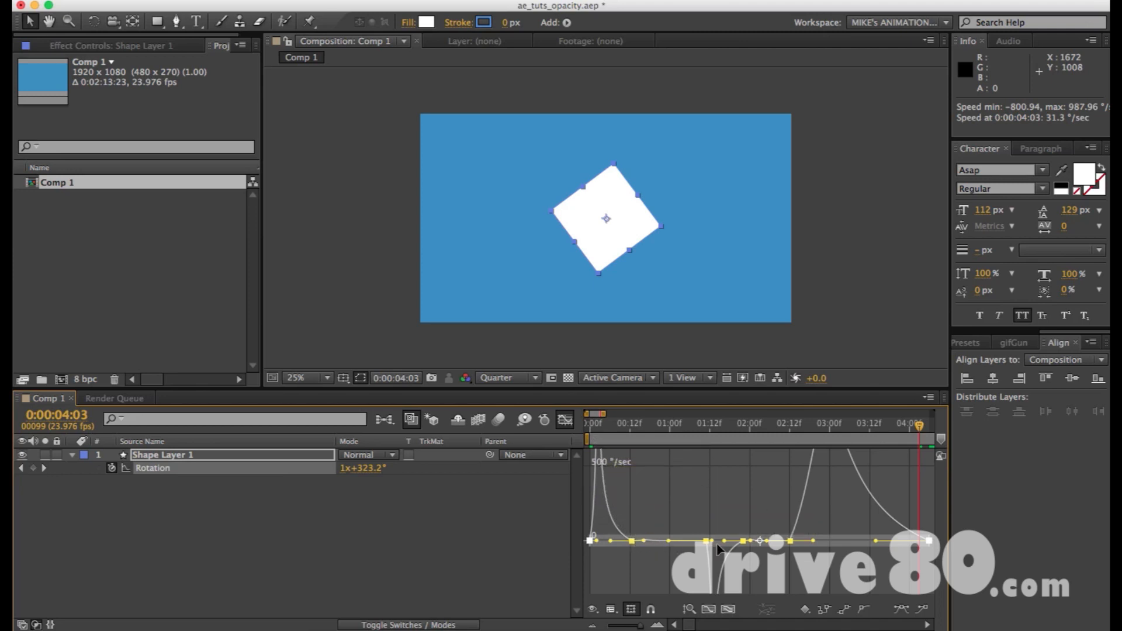
# Preview the eased rotation, leave the graph editor and place the playhead on the last Rotation keyframe at 0:00:04:06.
pyautogui.press('KP_0')
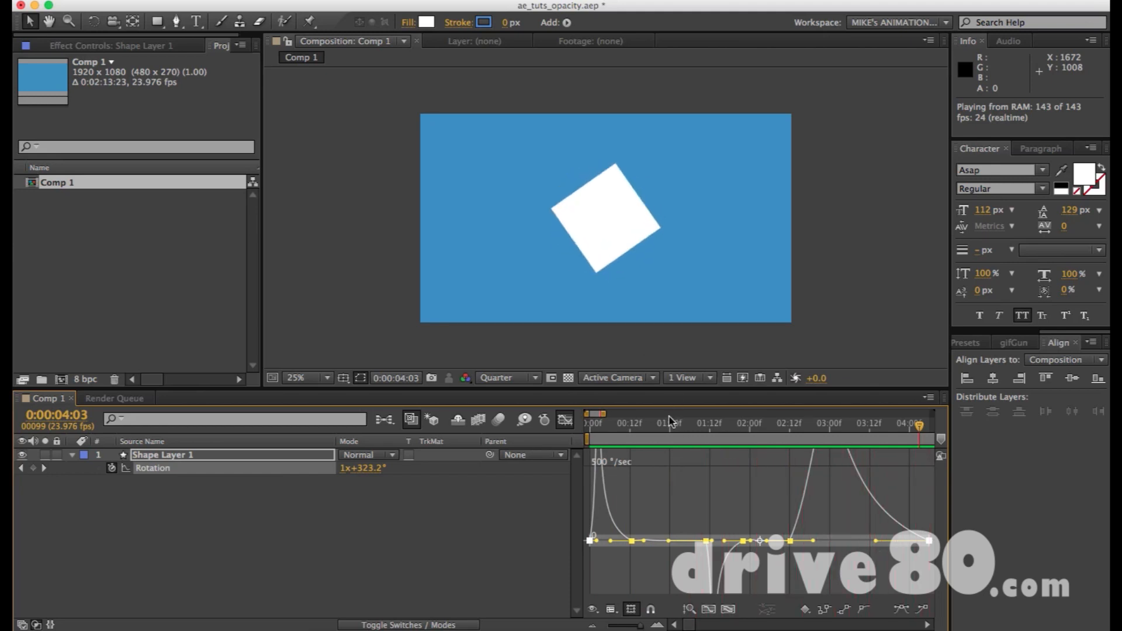
pyautogui.press('space')
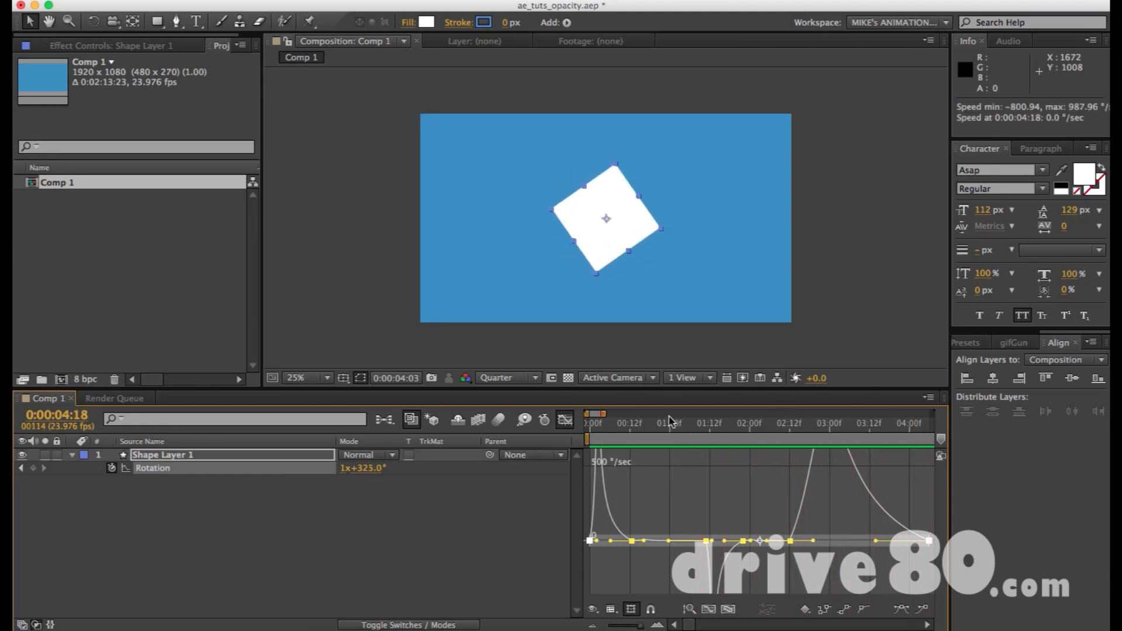
pyautogui.click(564, 419)
pyautogui.press('-')
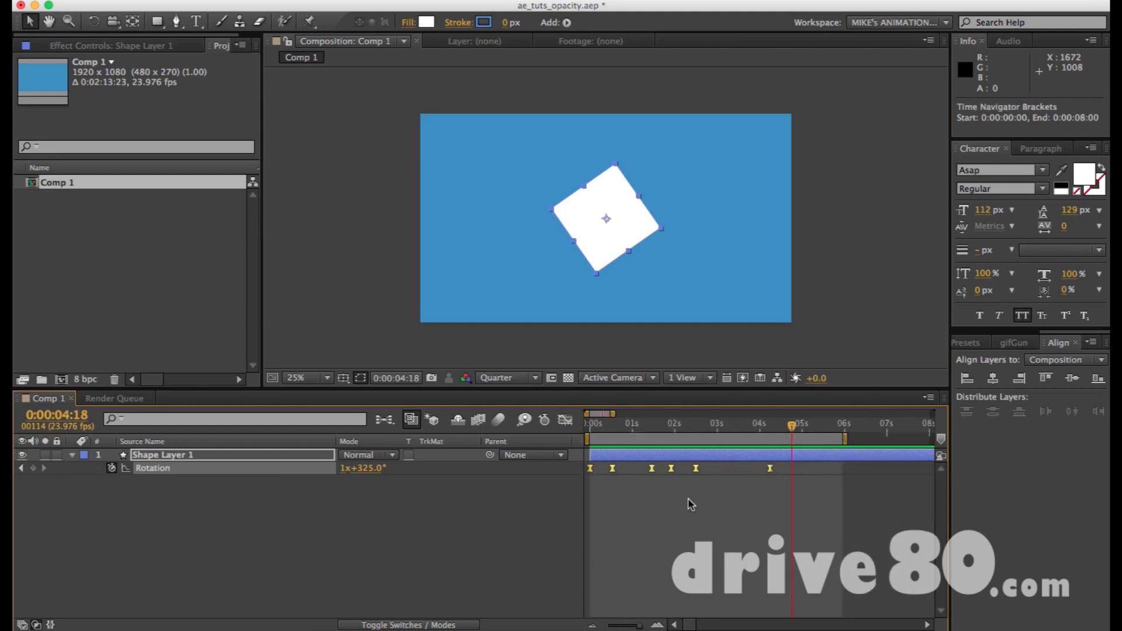
pyautogui.moveTo(778, 431); pyautogui.dragTo(776, 430)
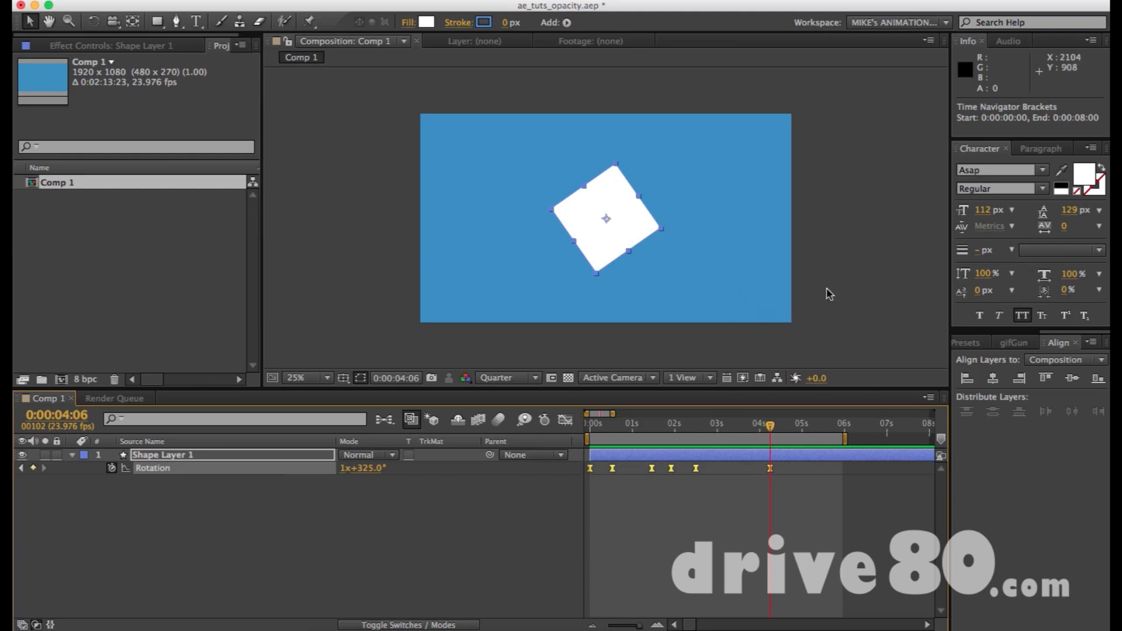
pyautogui.click(811, 282)
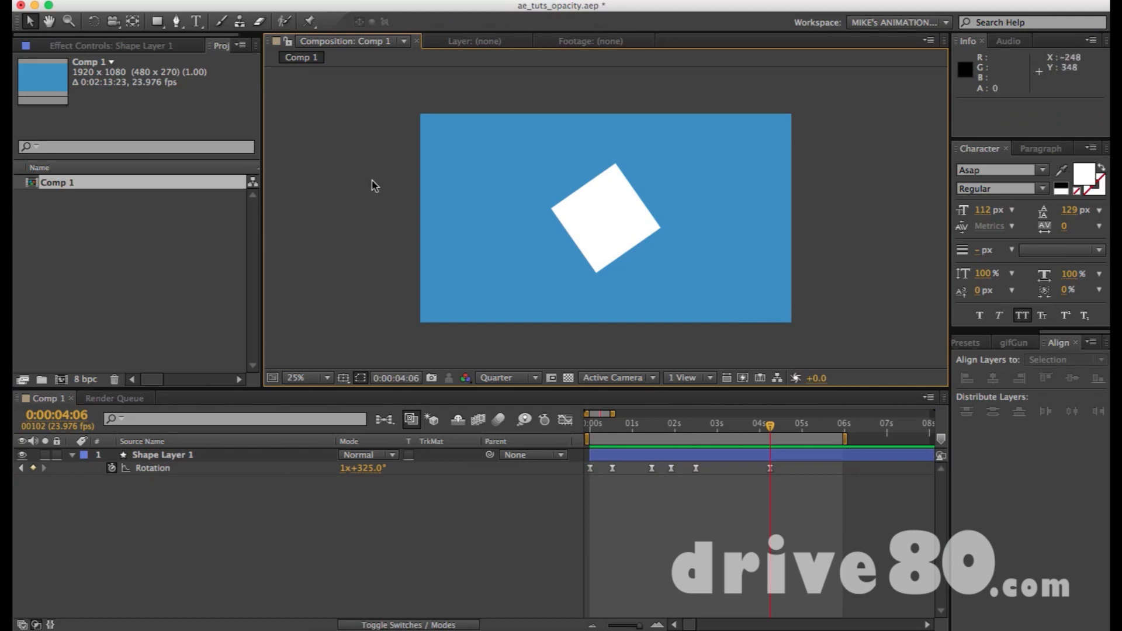
# Set the frame rate of Comp 1 to 60 frames per second in the composition settings.
pyautogui.press('super+k')
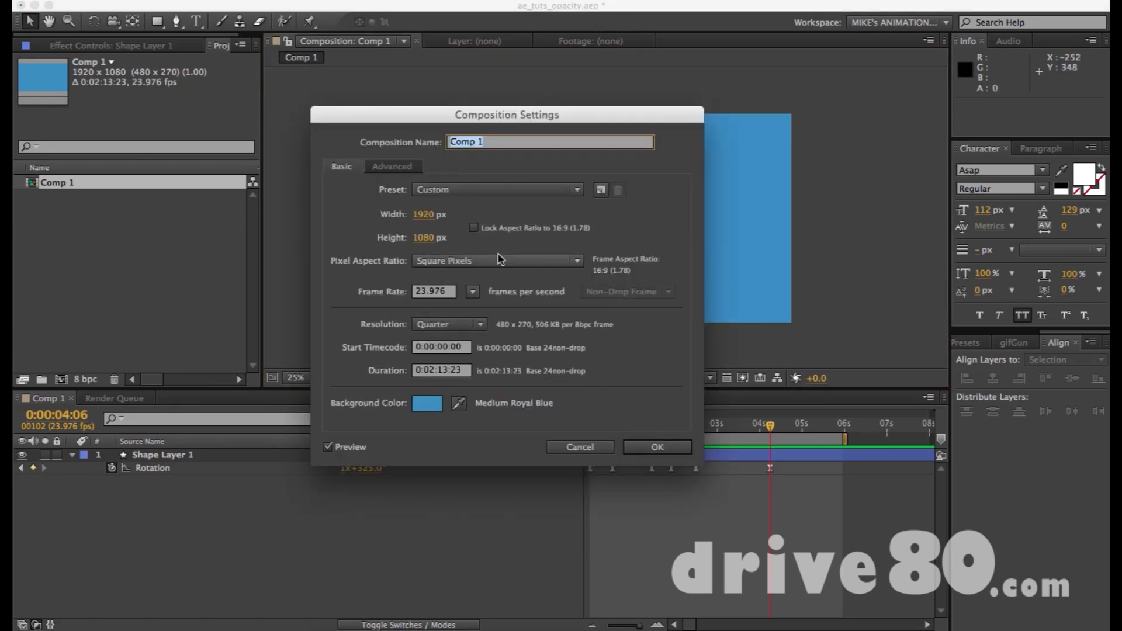
pyautogui.click(431, 294)
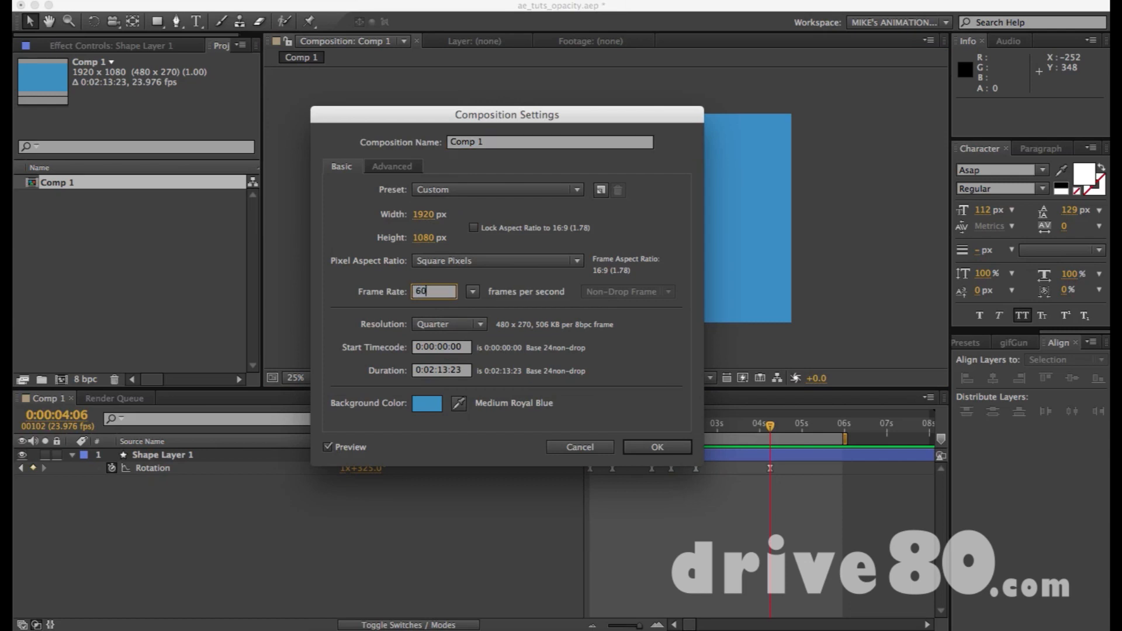
pyautogui.press('Return')
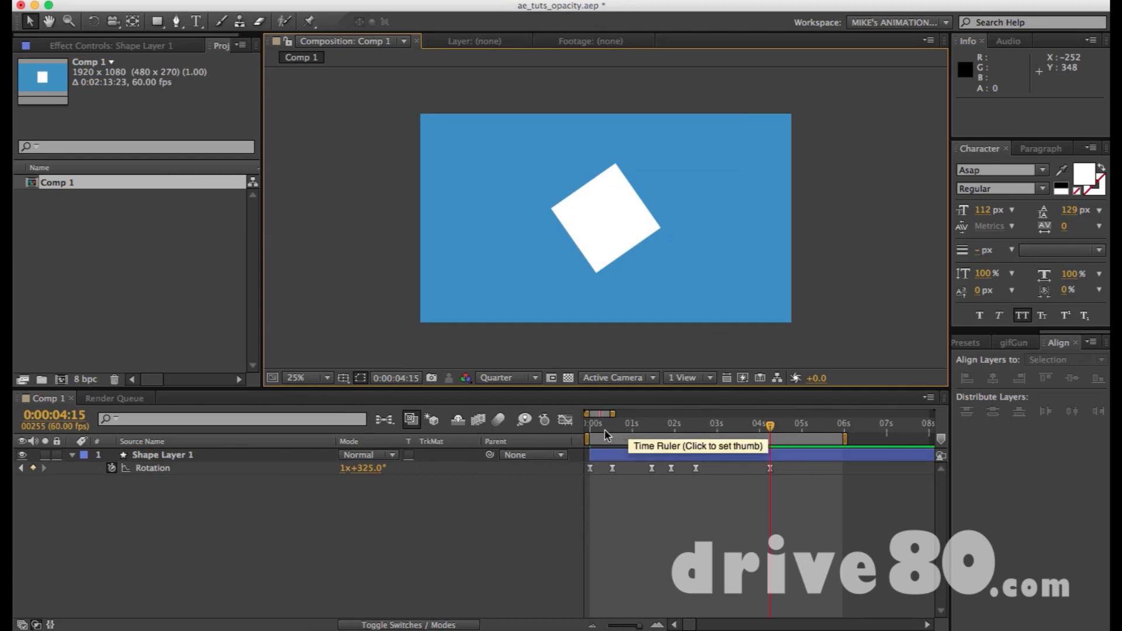
# Set the RAM preview frame rate to 60 and preview the rotation.
pyautogui.click(991, 345)
pyautogui.click(981, 415)
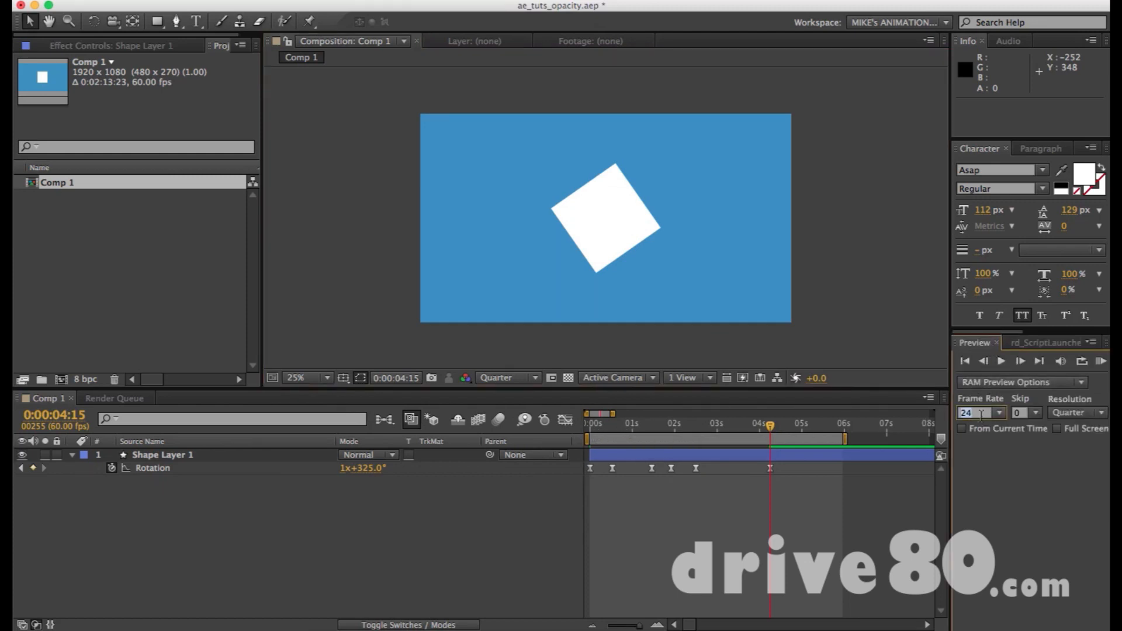
pyautogui.write('60')
pyautogui.press('KP_0')
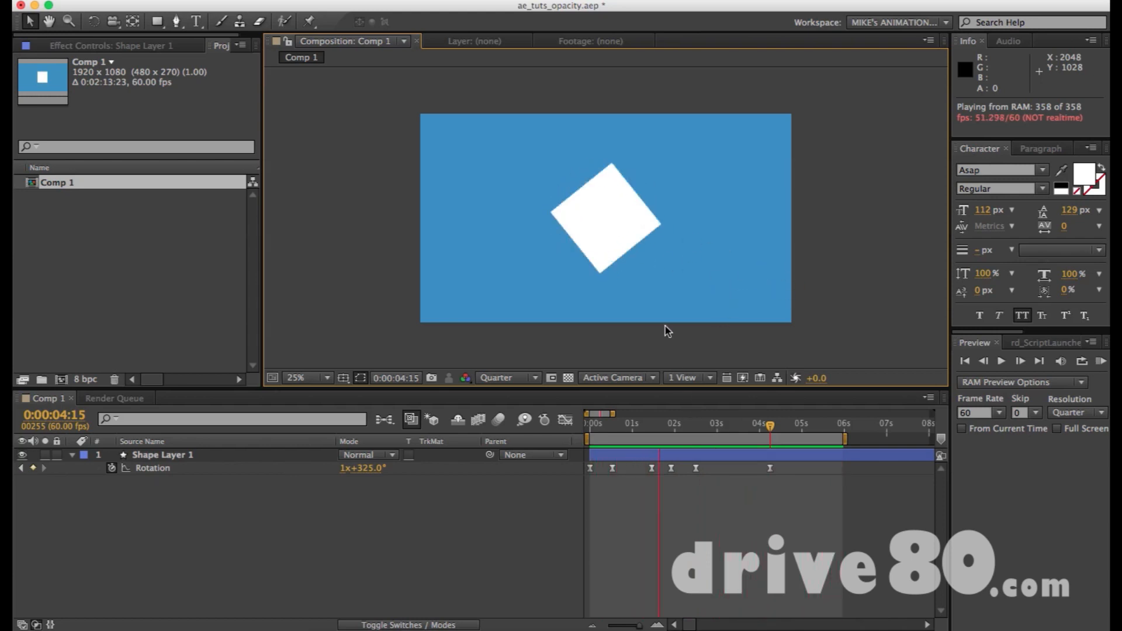
pyautogui.press('space')
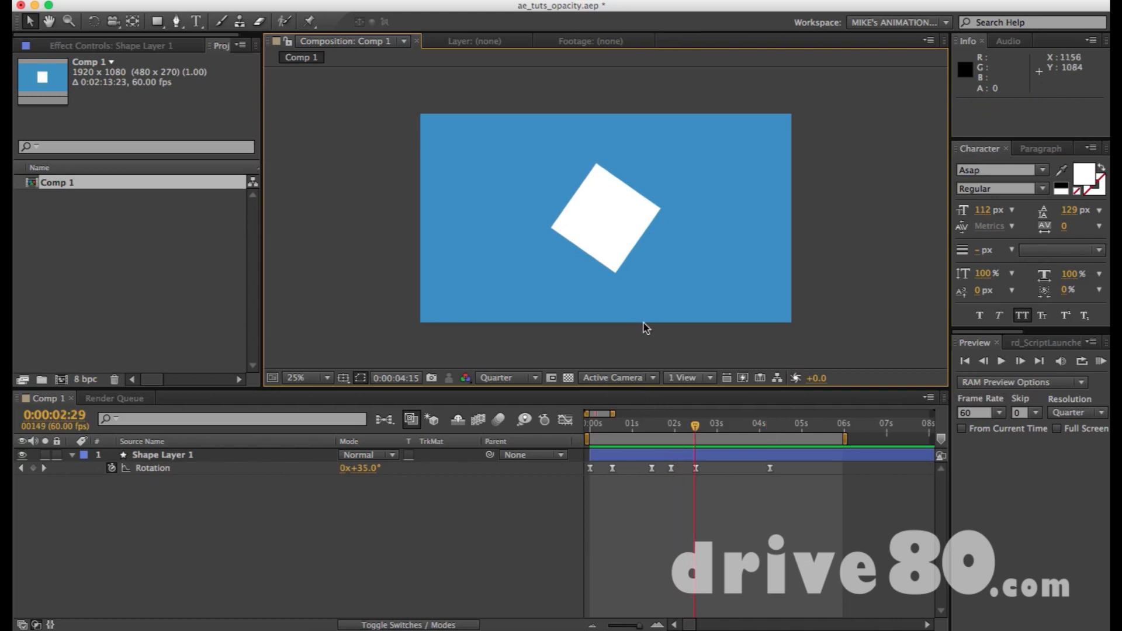
# Set the frame rate of Comp 1 to 24 frames per second in the composition settings.
pyautogui.press('super+k')
pyautogui.doubleClick(432, 294)
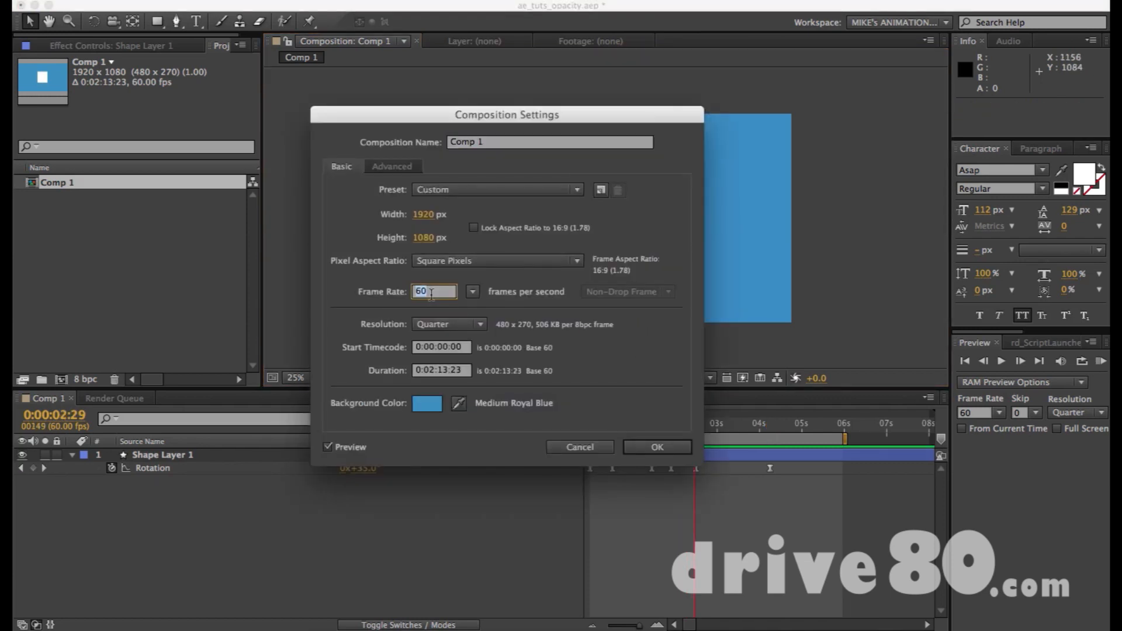
pyautogui.press('Return')
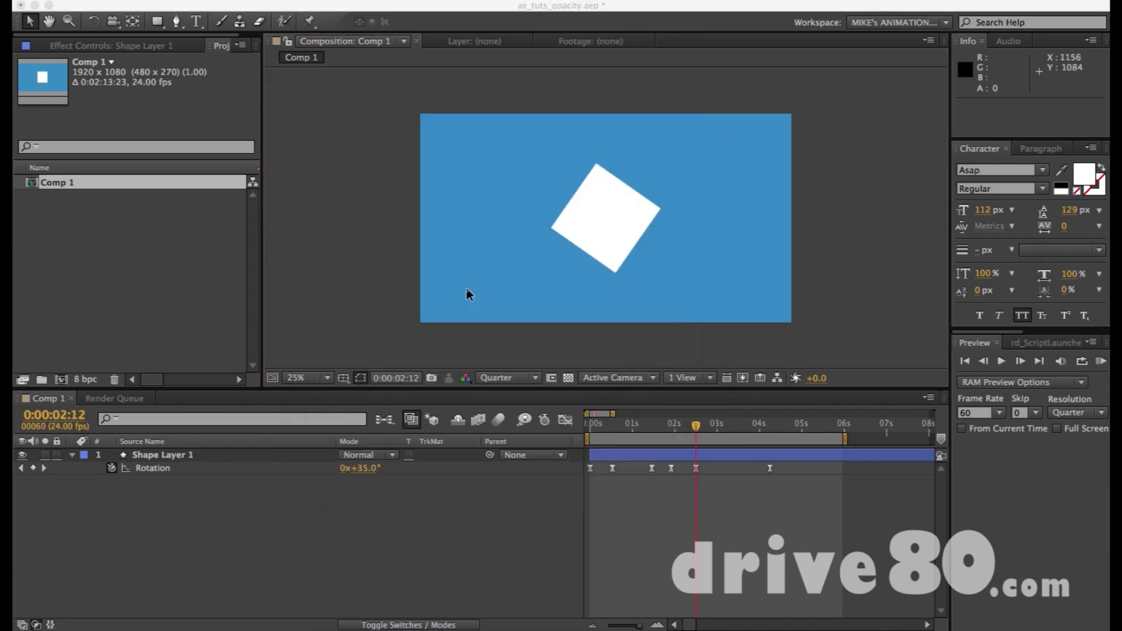
# Set the RAM preview frame rate to 24 and preview the rotation.
pyautogui.click(977, 412)
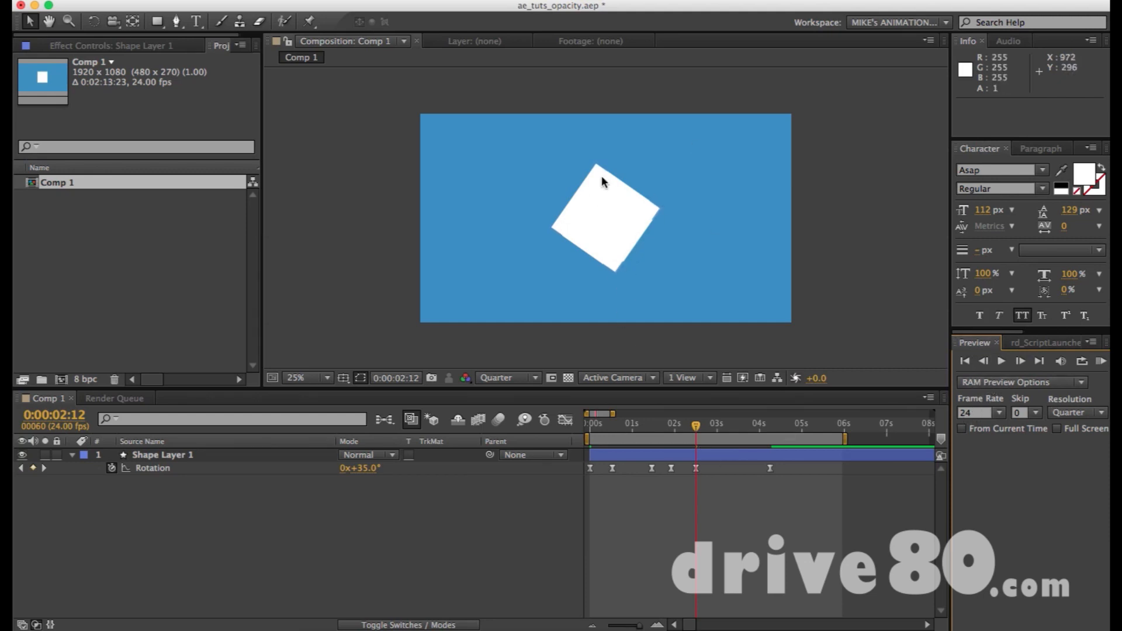
pyautogui.click(390, 268)
pyautogui.press('KP_0')
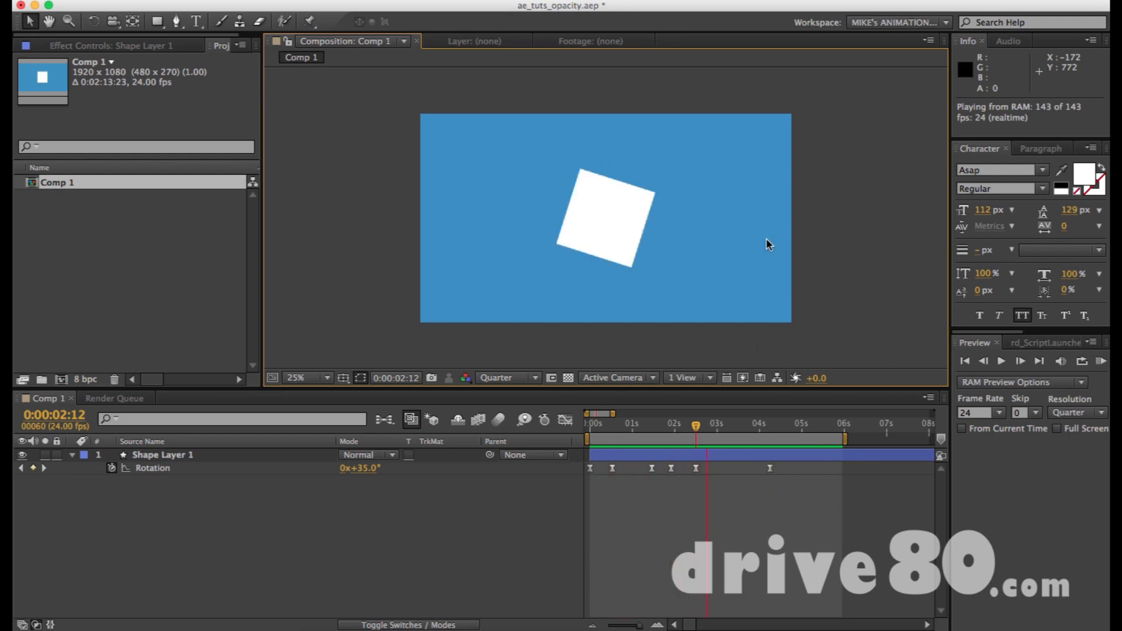
pyautogui.press('space')
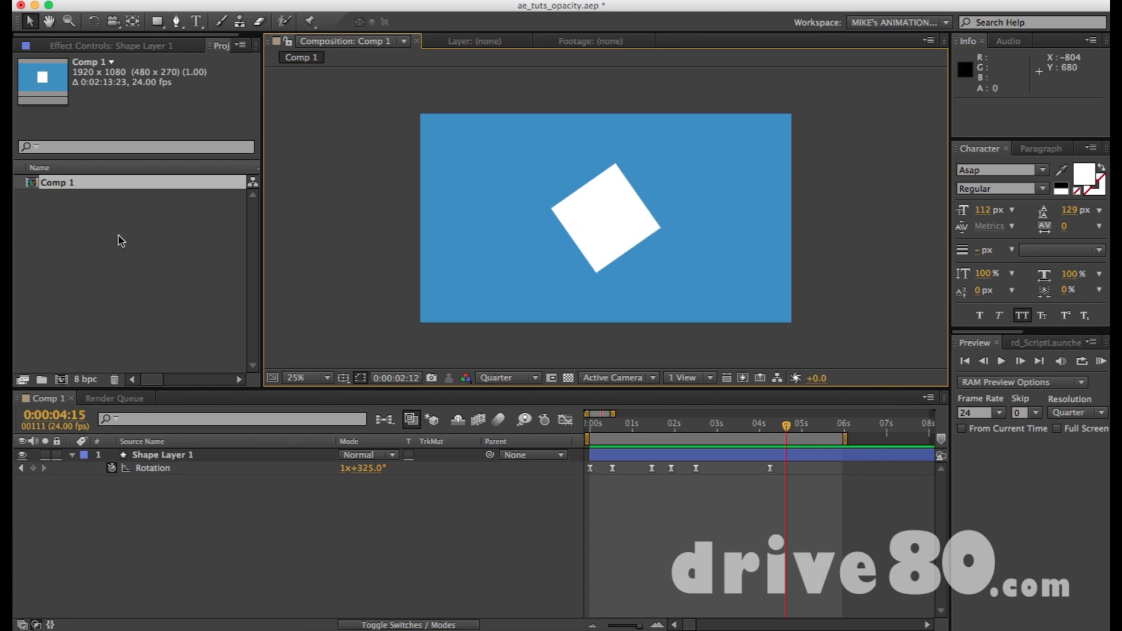
# Park the playhead on the last Rotation keyframe at 0:00:04:06 and deselect the layer and its keyframes.
pyautogui.click(616, 229)
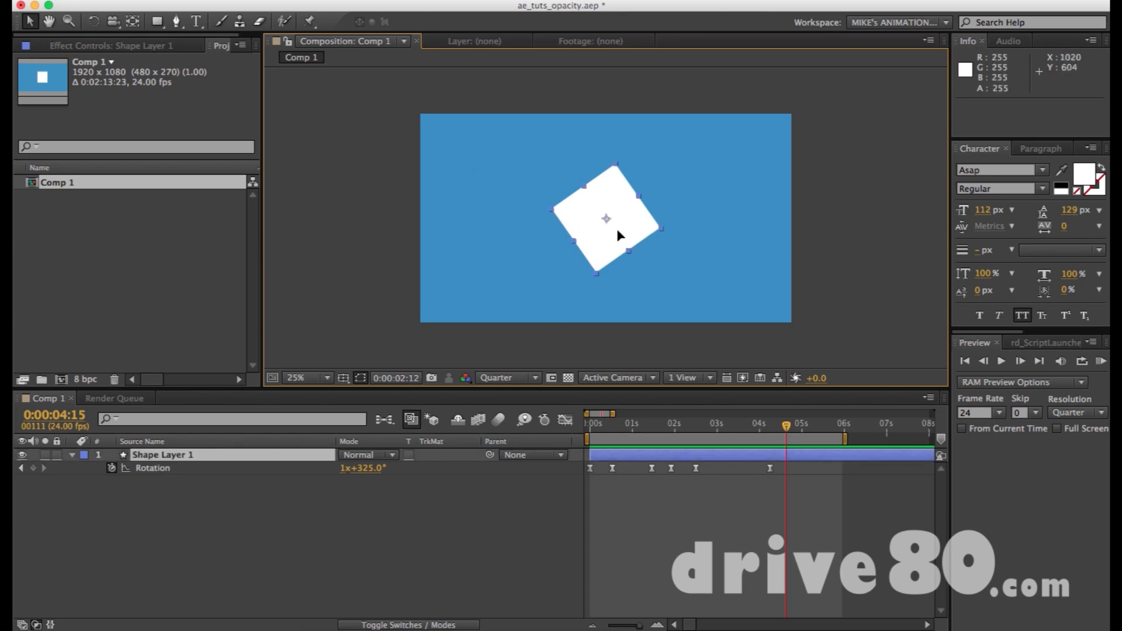
pyautogui.click(762, 526)
pyautogui.moveTo(592, 426); pyautogui.dragTo(767, 428)
pyautogui.moveTo(792, 491); pyautogui.dragTo(544, 460)
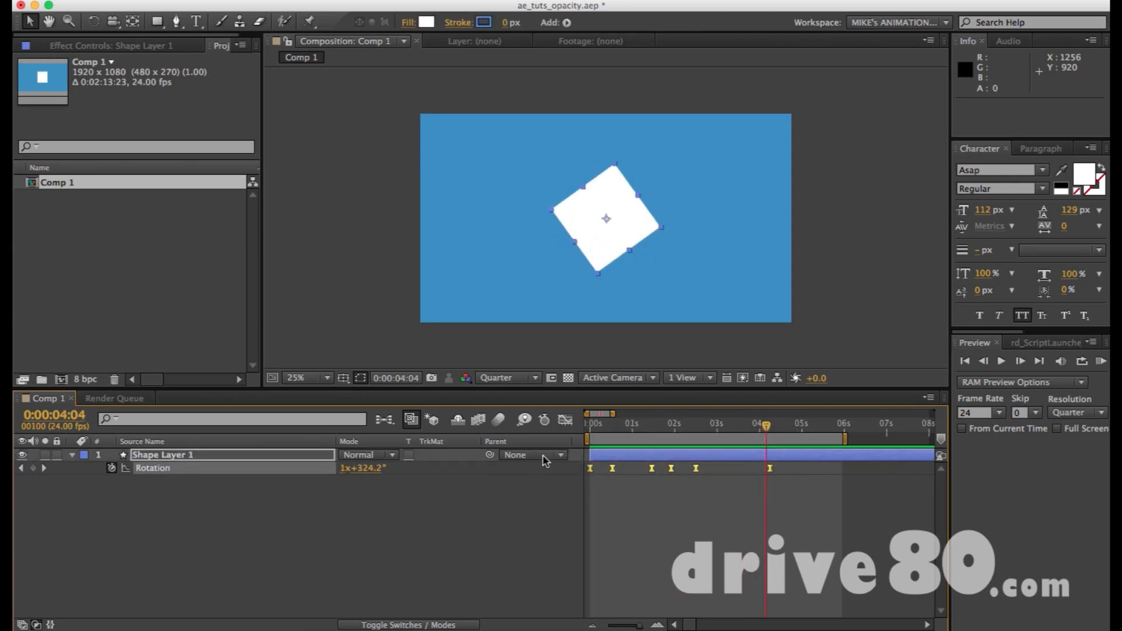
pyautogui.moveTo(767, 426); pyautogui.dragTo(771, 427)
pyautogui.press('super+shift+a')
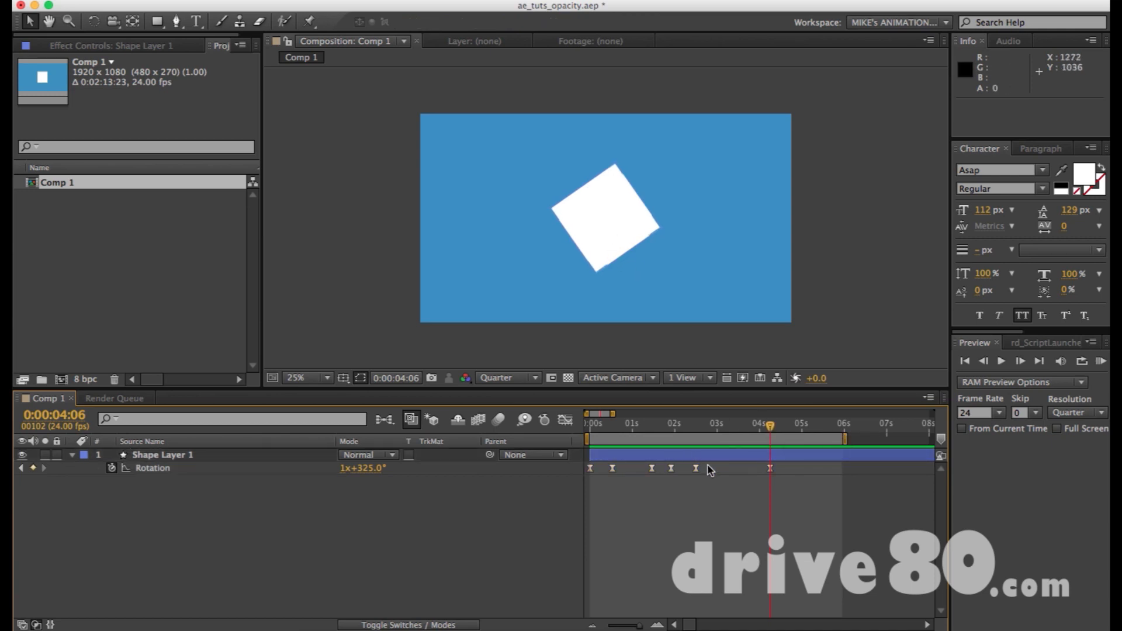
# Move the square's anchor point just outside its upper-left edge with the Pan Behind tool and preview the off-centre rotation.
pyautogui.click(615, 237)
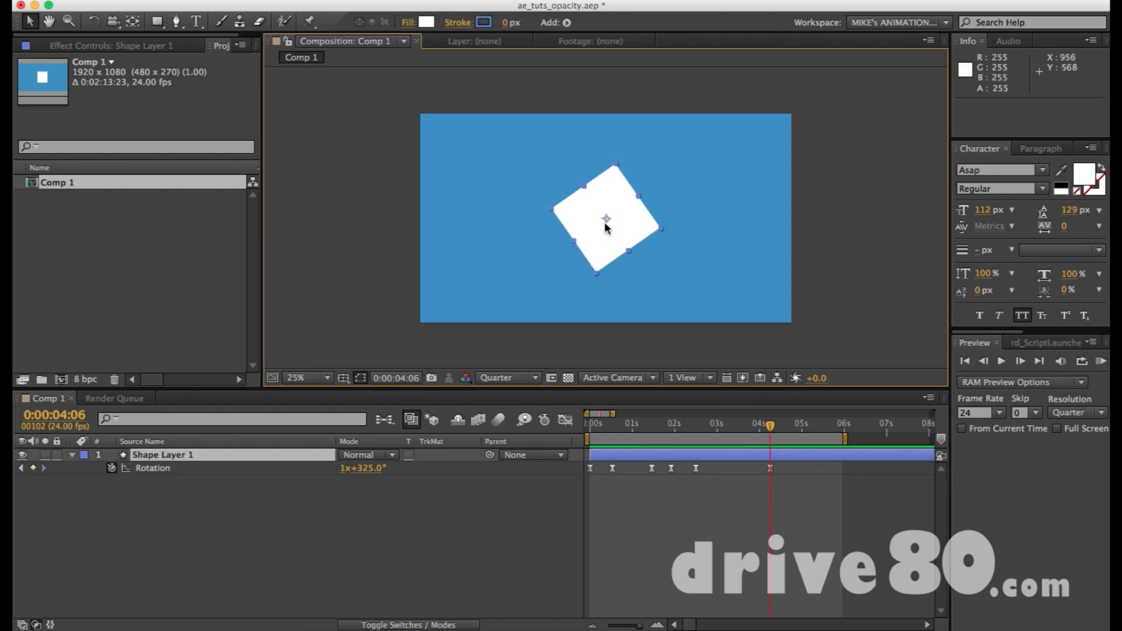
pyautogui.press('y')
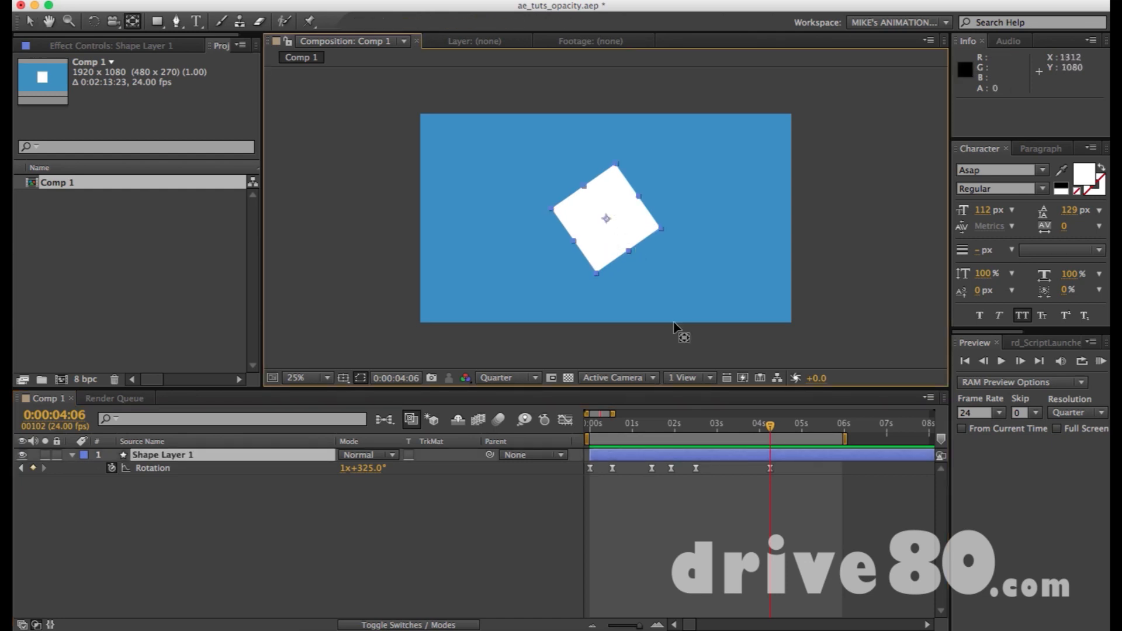
pyautogui.moveTo(606, 220); pyautogui.dragTo(569, 173)
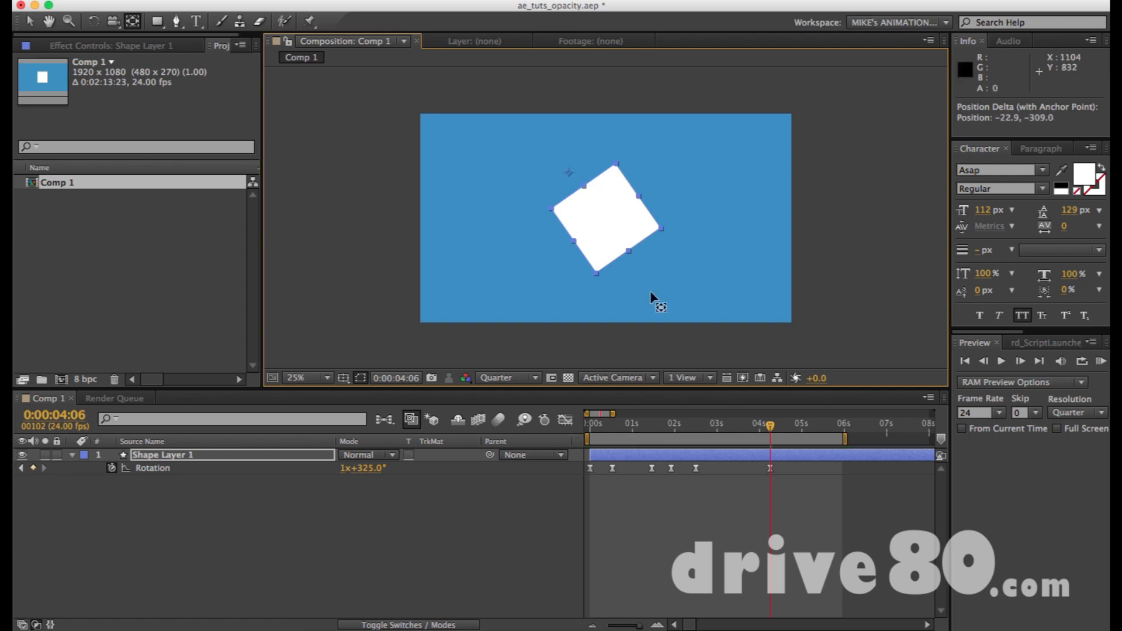
pyautogui.press('KP_0')
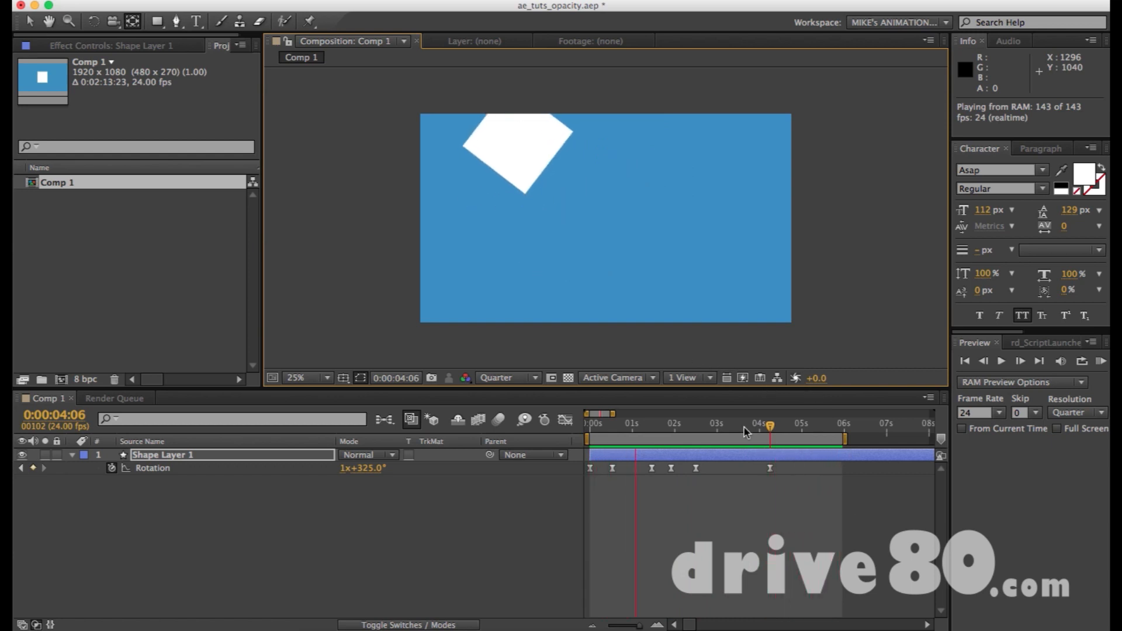
pyautogui.press('space')
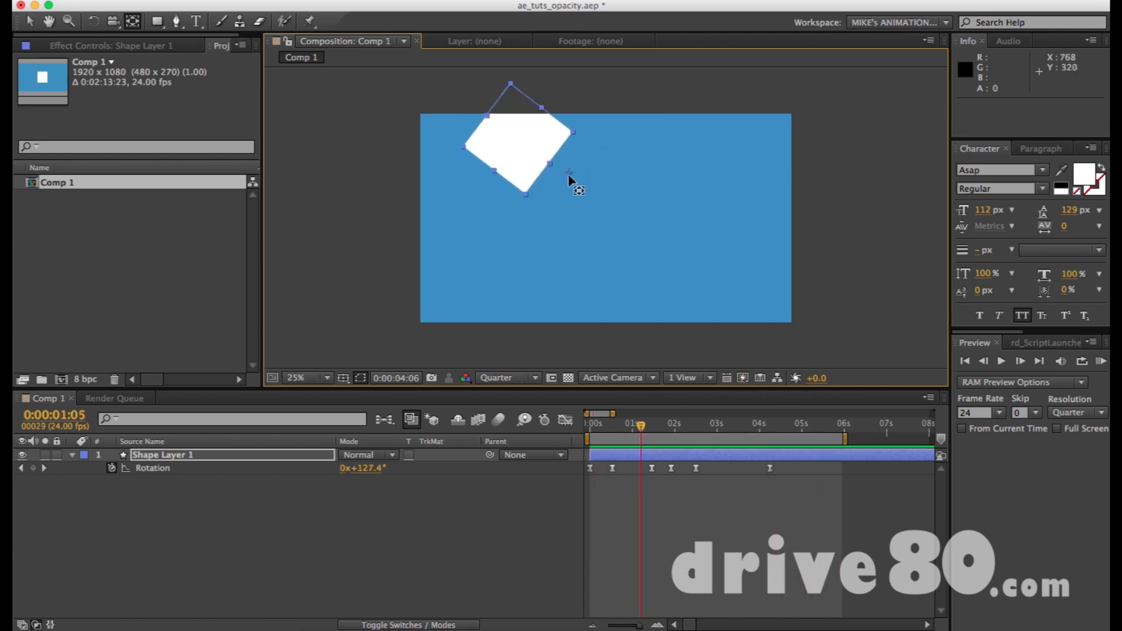
# Move the anchor point far outside the square, to slightly lower right of the frame's centre, and preview the wide orbit.
pyautogui.moveTo(567, 175); pyautogui.dragTo(640, 235)
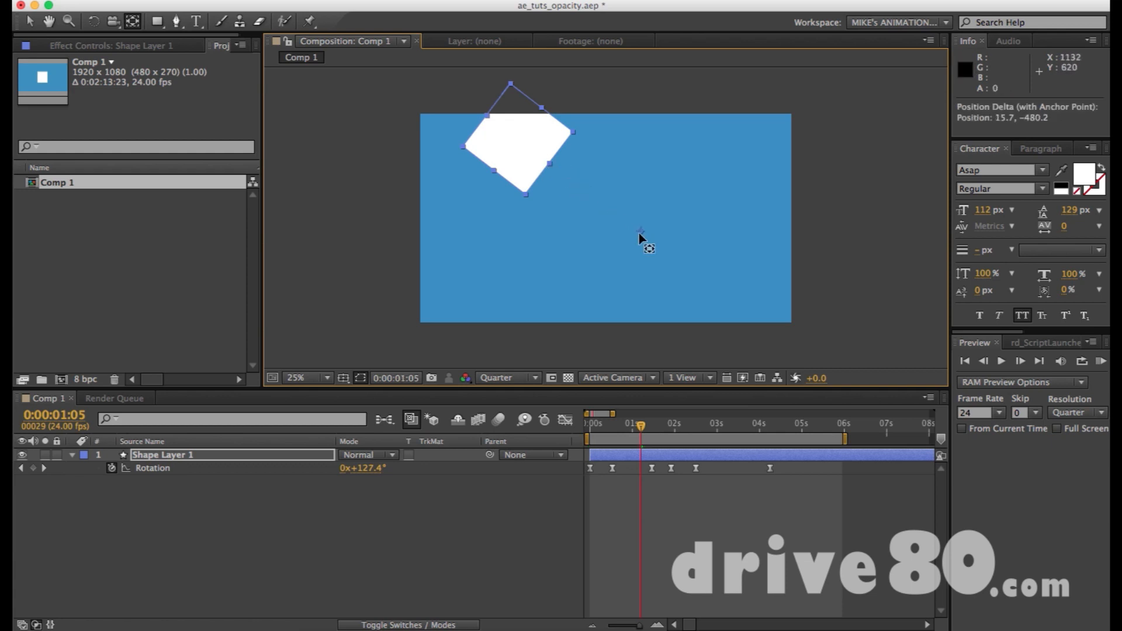
pyautogui.press('space')
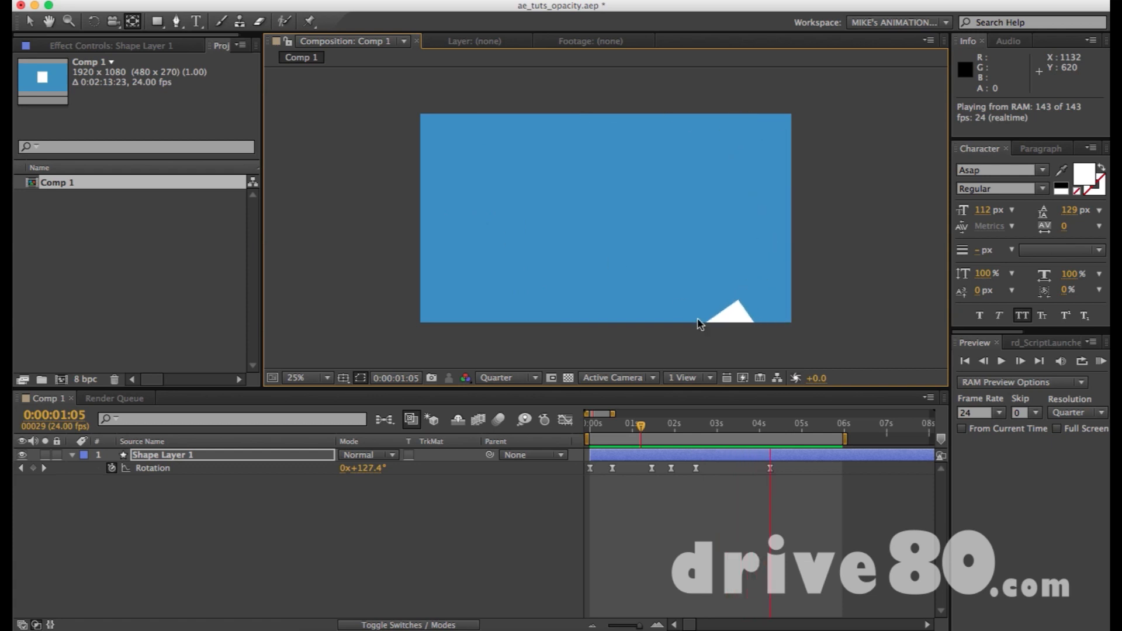
pyautogui.press('space')
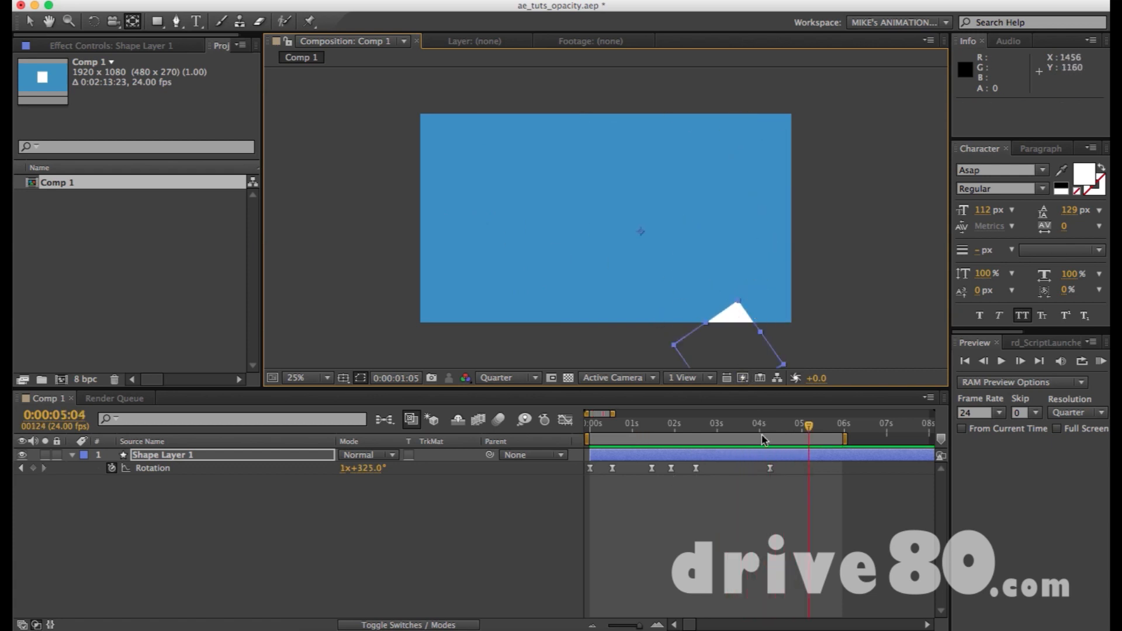
# Place the playhead at 0:00:05:03 and delete all Rotation keyframes of Shape Layer 1.
pyautogui.click(806, 431)
pyautogui.moveTo(791, 491); pyautogui.dragTo(518, 465)
pyautogui.press('Delete')
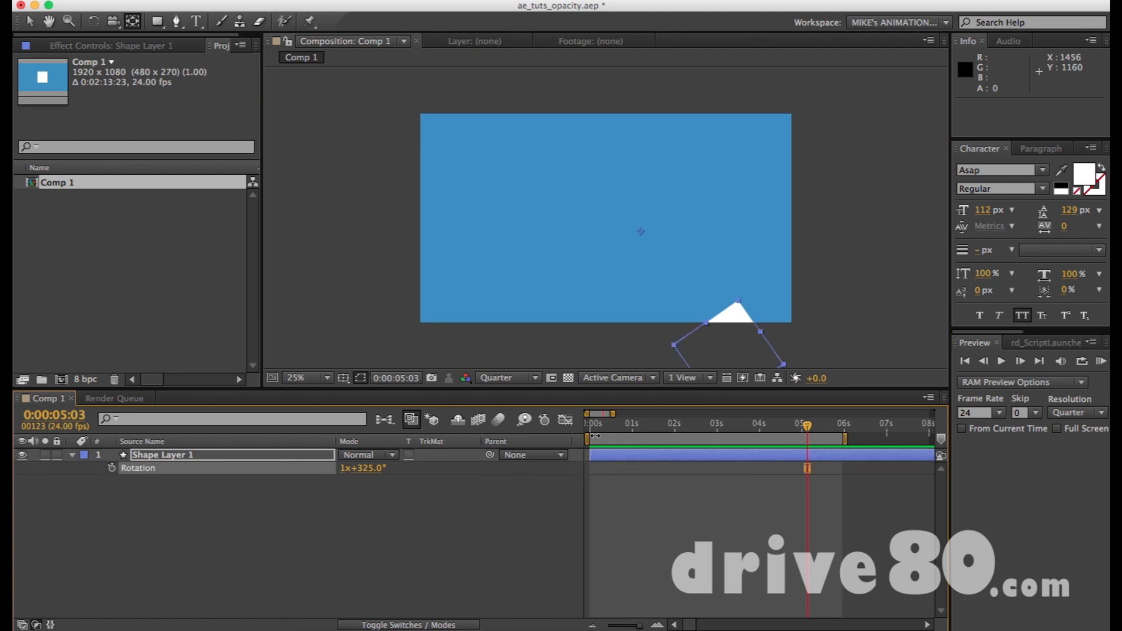
# Keyframe the Rotation at 0:00:00:00 and 0:00:05:03, set the later keyframe to 2x+325.0° and preview the orbit.
pyautogui.hotkey('alt', 'shift', 'r')
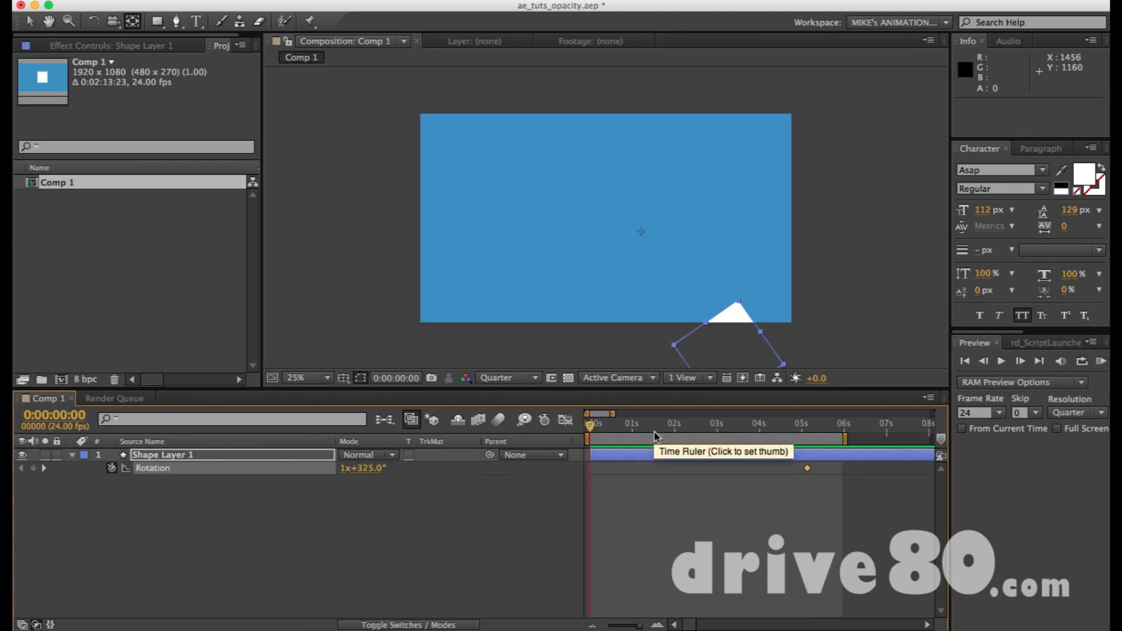
pyautogui.press('Home')
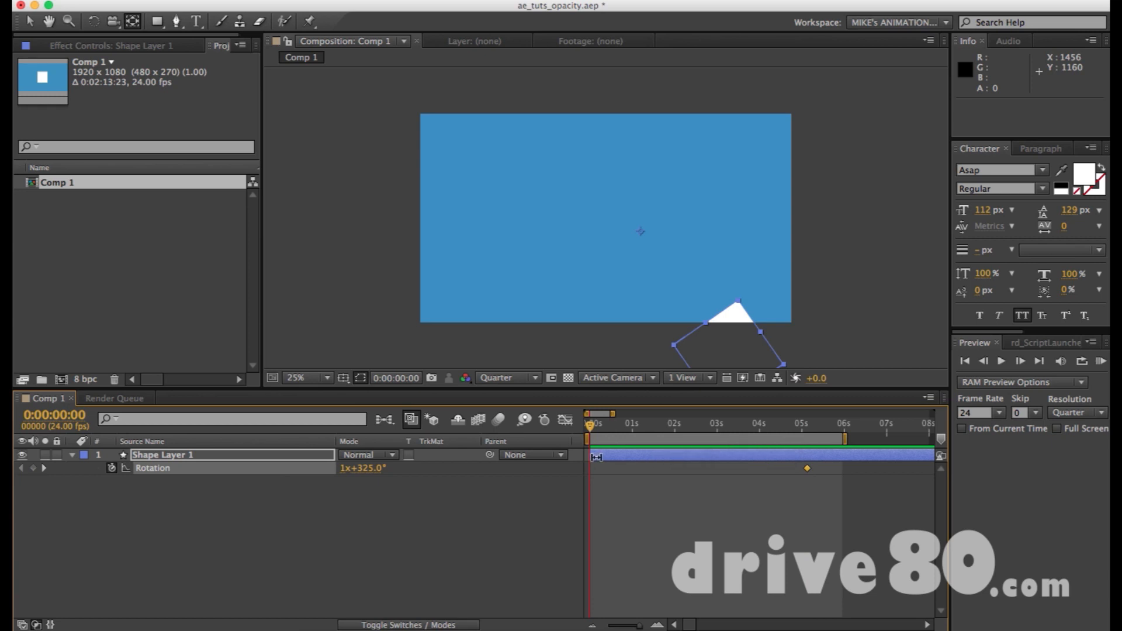
pyautogui.press('k')
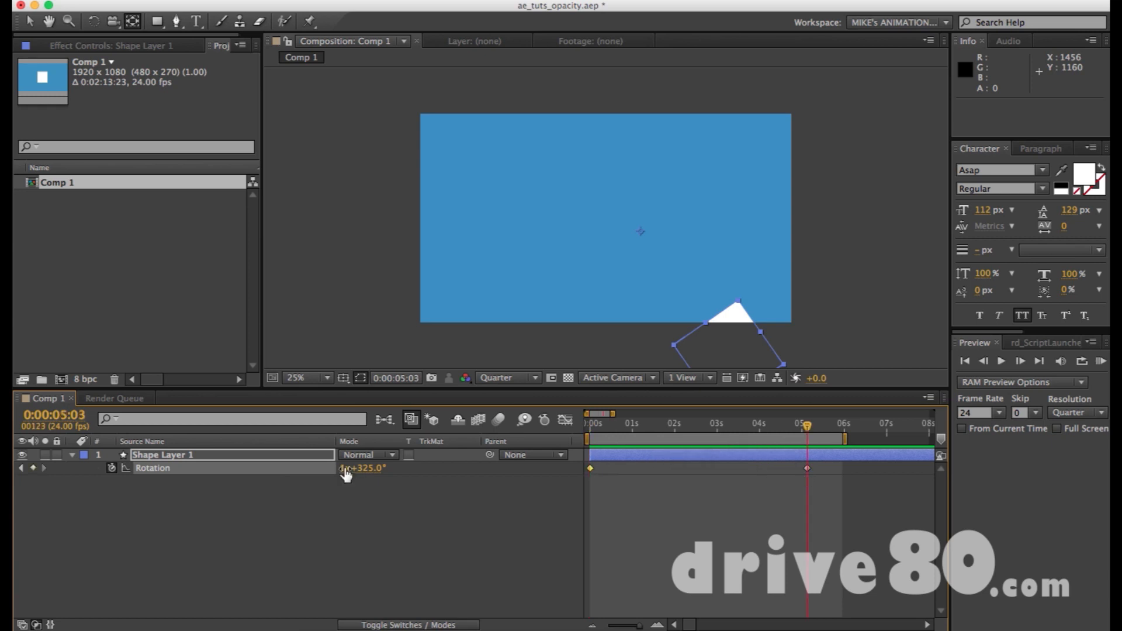
pyautogui.click(346, 468)
pyautogui.write('2')
pyautogui.press('Return')
pyautogui.press('KP_0')
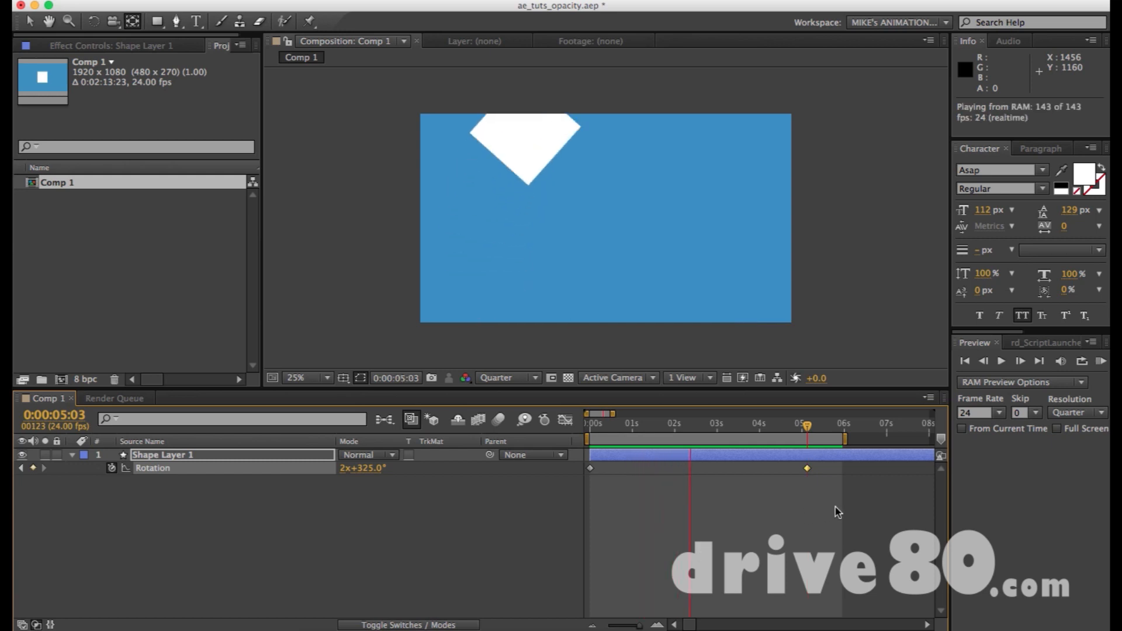
# Delete both Rotation keyframes and reset the Rotation of Shape Layer 1 to 0x+0.0°.
pyautogui.moveTo(837, 498); pyautogui.dragTo(555, 465)
pyautogui.press('Delete')
pyautogui.click(369, 469)
pyautogui.write('0')
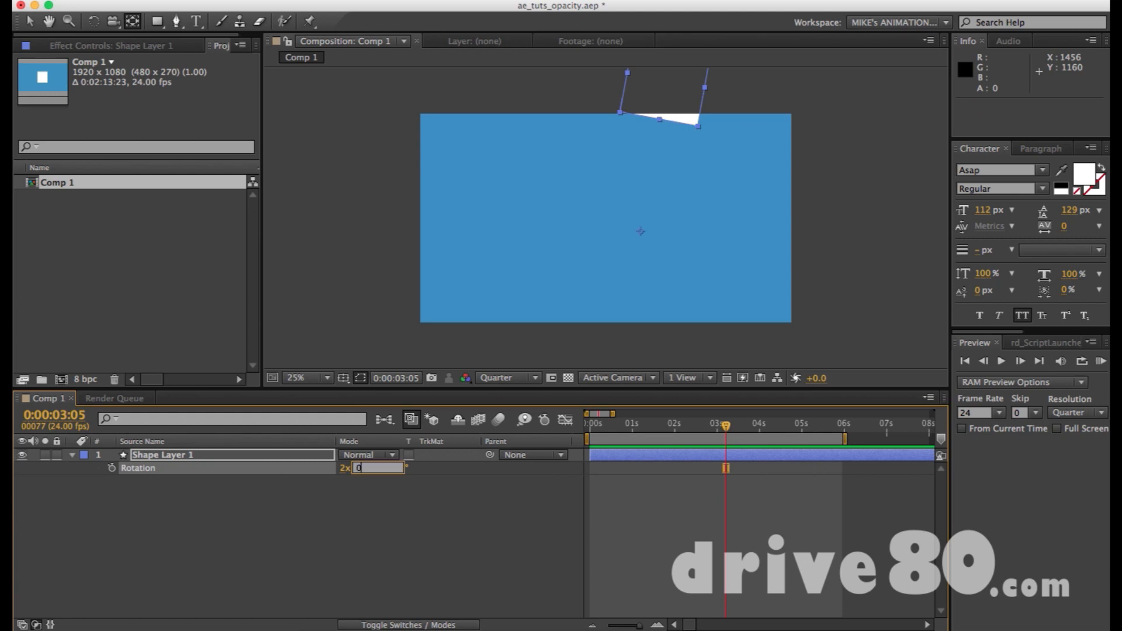
pyautogui.press('Return')
pyautogui.click(343, 469)
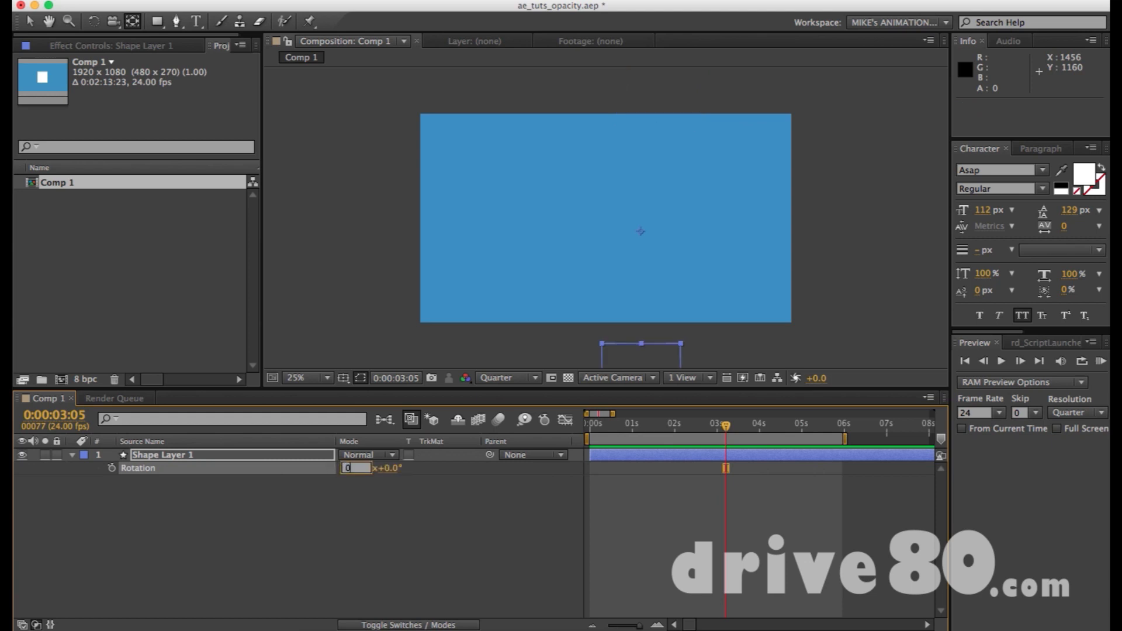
pyautogui.click(532, 526)
# Rotate the square about its distant anchor point with the Rotation tool to about 90°, bringing it inside the frame.
pyautogui.click(643, 349)
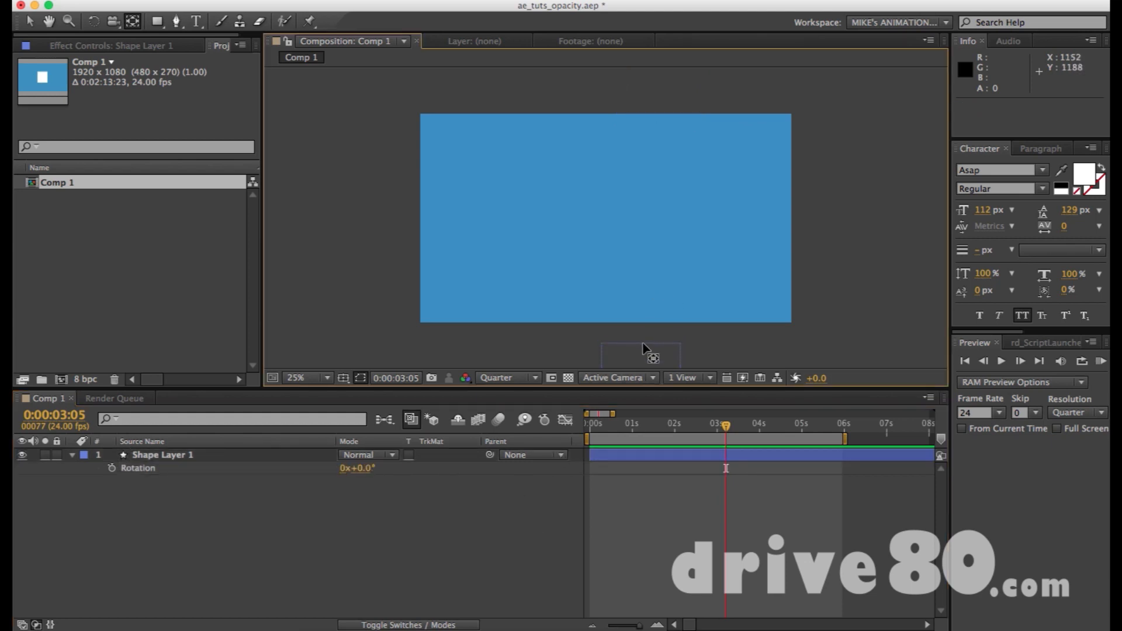
pyautogui.press('w')
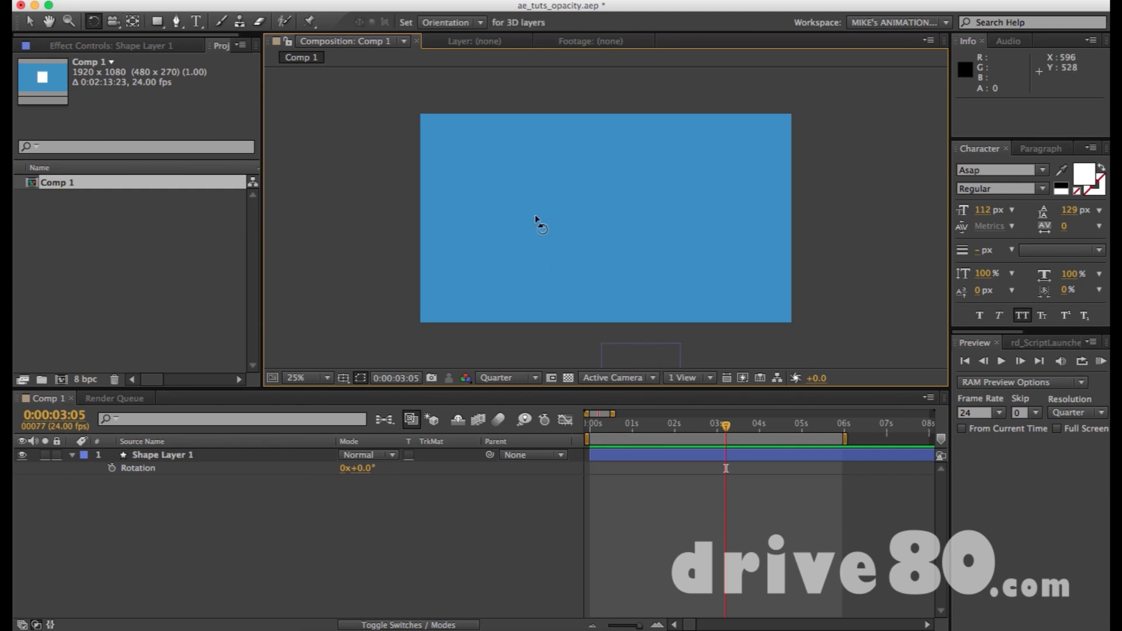
pyautogui.click(646, 360)
pyautogui.moveTo(648, 360); pyautogui.dragTo(473, 240)
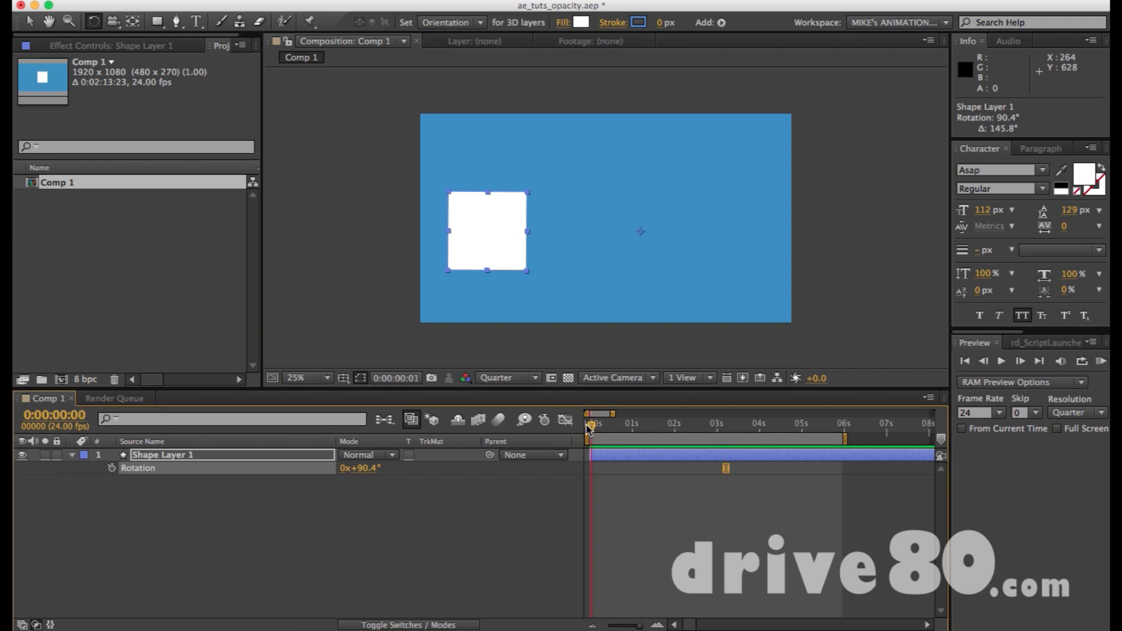
# Keyframe the Rotation of Shape Layer 1 at 0:00:00:00 and 0:00:03:16, setting the later keyframe to 3x+90.4°.
pyautogui.click(582, 428)
pyautogui.hotkey('alt', 'shift', 'r')
pyautogui.moveTo(630, 430); pyautogui.dragTo(746, 431)
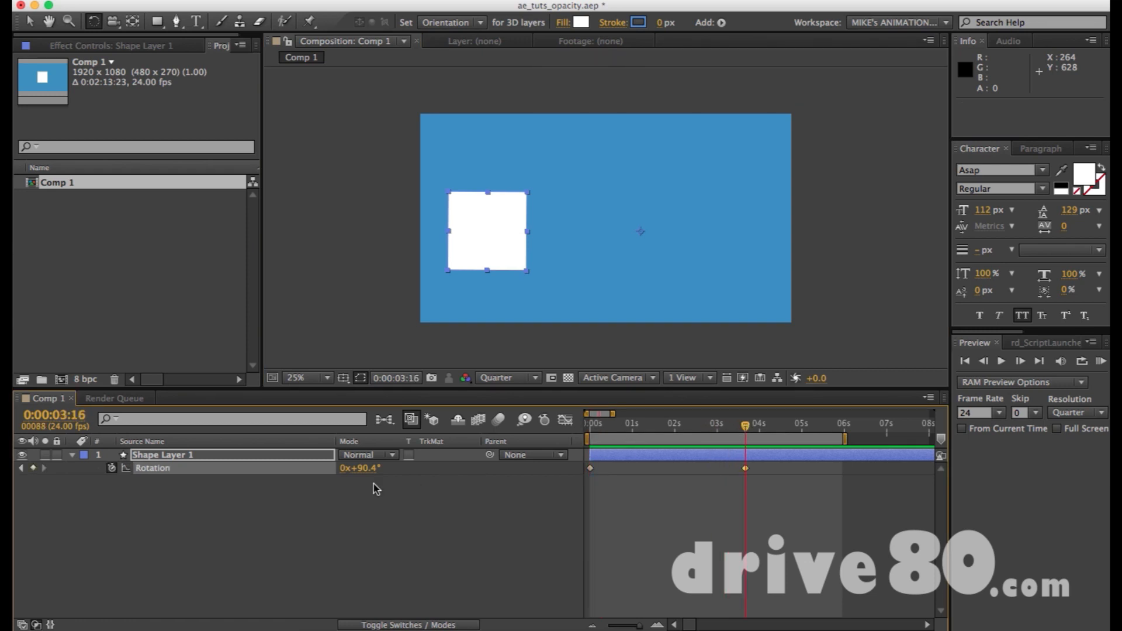
pyautogui.click(343, 468)
pyautogui.write('3')
pyautogui.press('Return')
# Apply Easy Ease to both Rotation keyframes in the Graph Editor, lengthen the last keyframe's incoming ease and preview the orbit.
pyautogui.moveTo(780, 500); pyautogui.dragTo(565, 439)
pyautogui.click(565, 419)
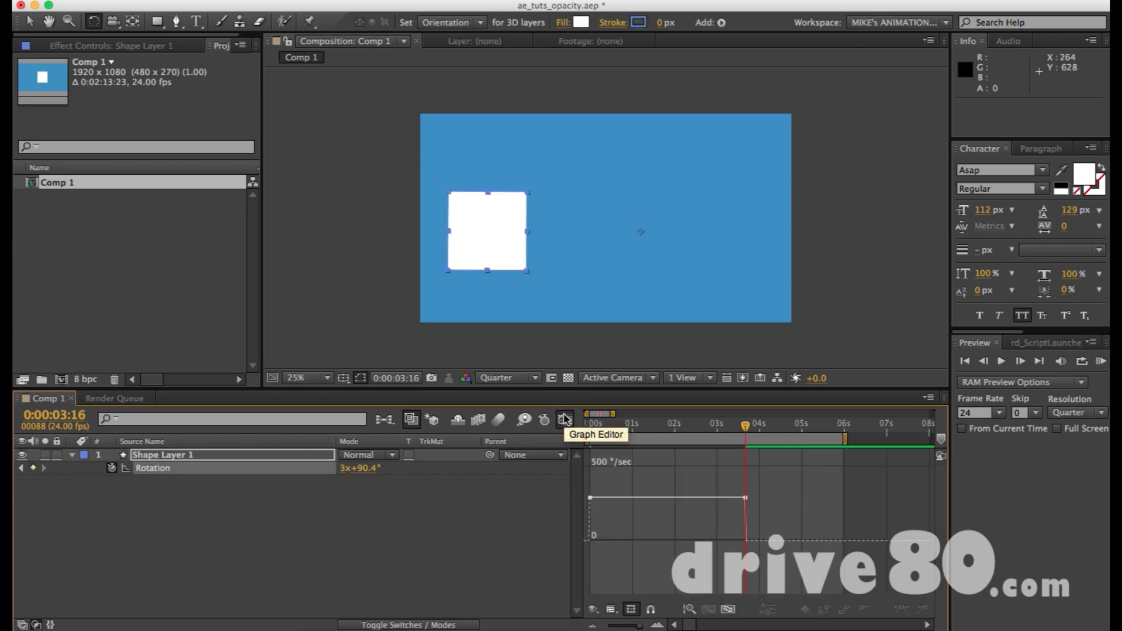
pyautogui.moveTo(769, 485); pyautogui.dragTo(581, 523)
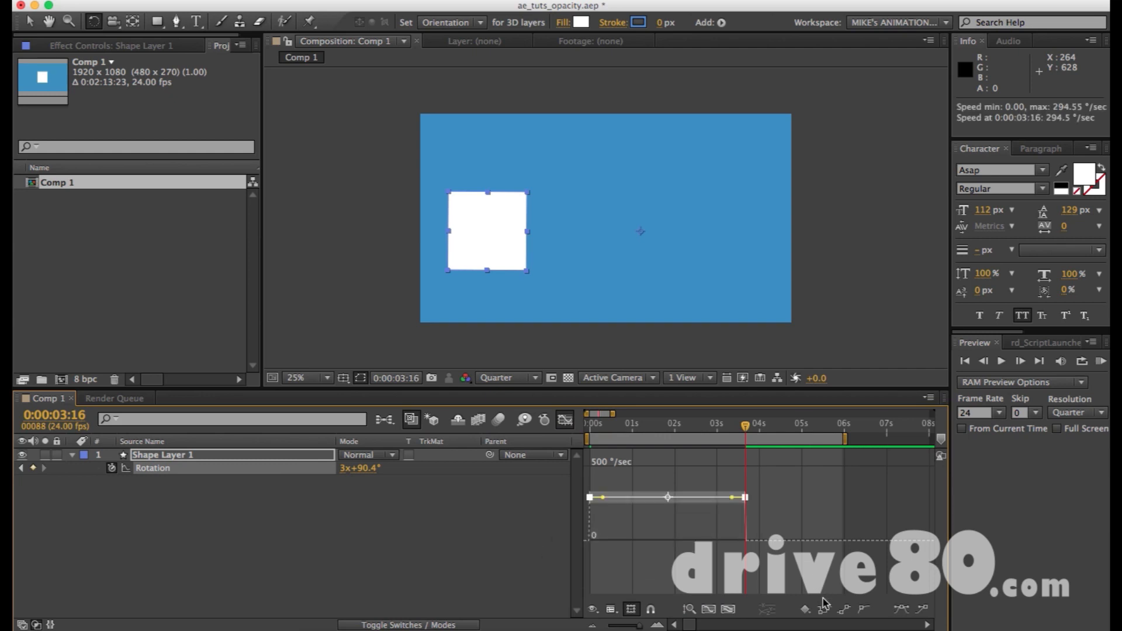
pyautogui.click(901, 610)
pyautogui.moveTo(724, 544); pyautogui.dragTo(692, 547)
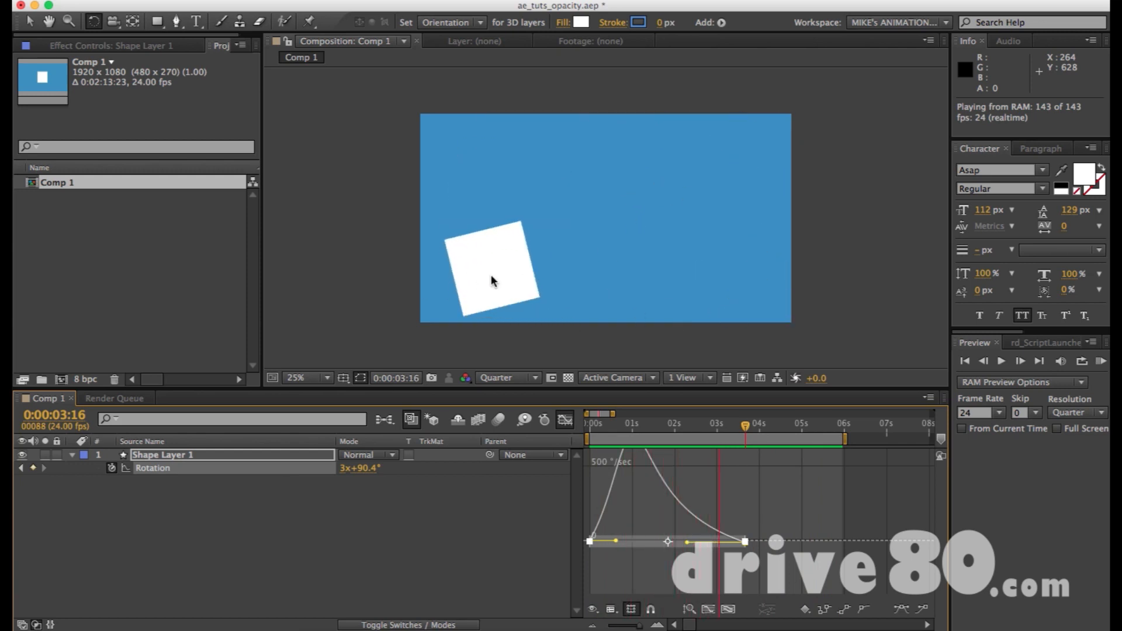
pyautogui.press('space')
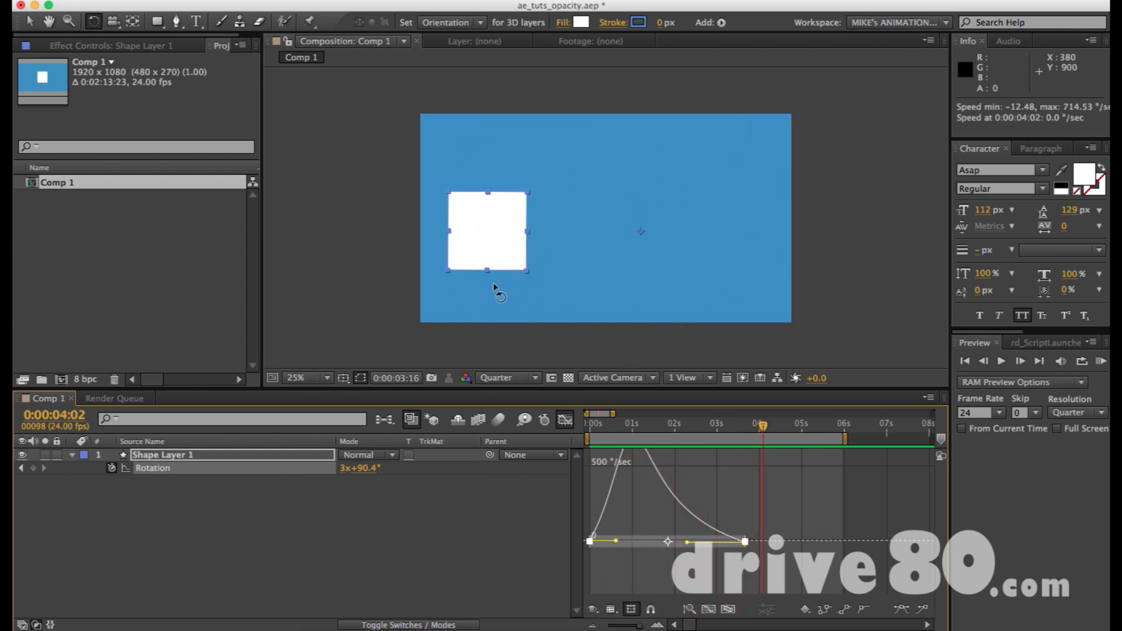
# Add a text layer above and beside the square with the Type tool and enter the contact's e-mail address.
pyautogui.click(369, 222)
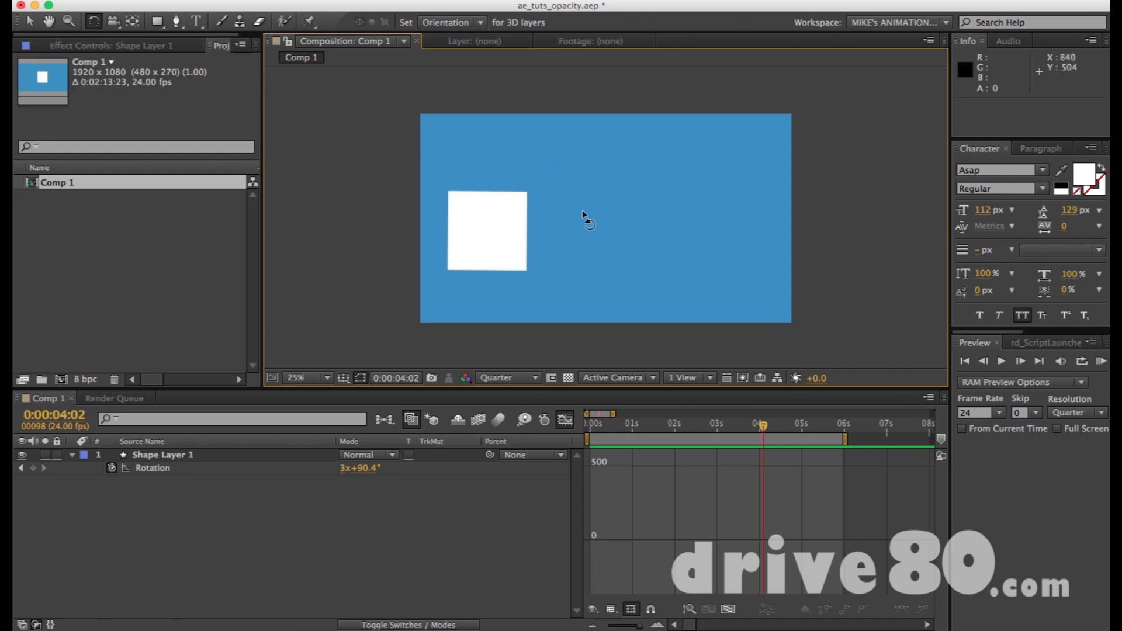
pyautogui.press('t')
pyautogui.press('super+t')
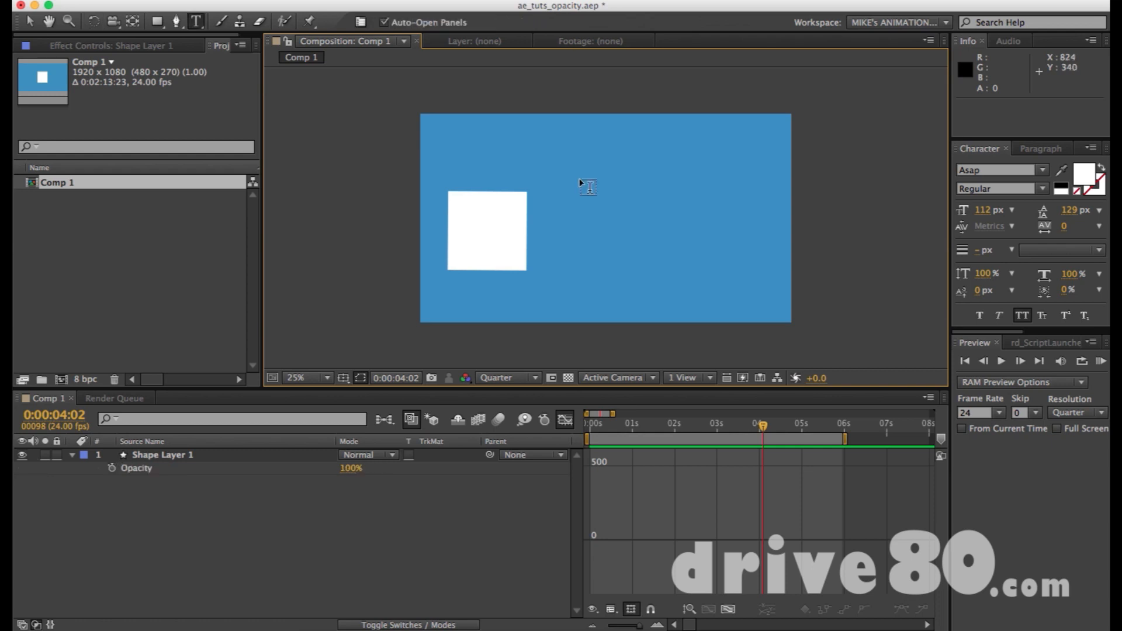
pyautogui.click(580, 187)
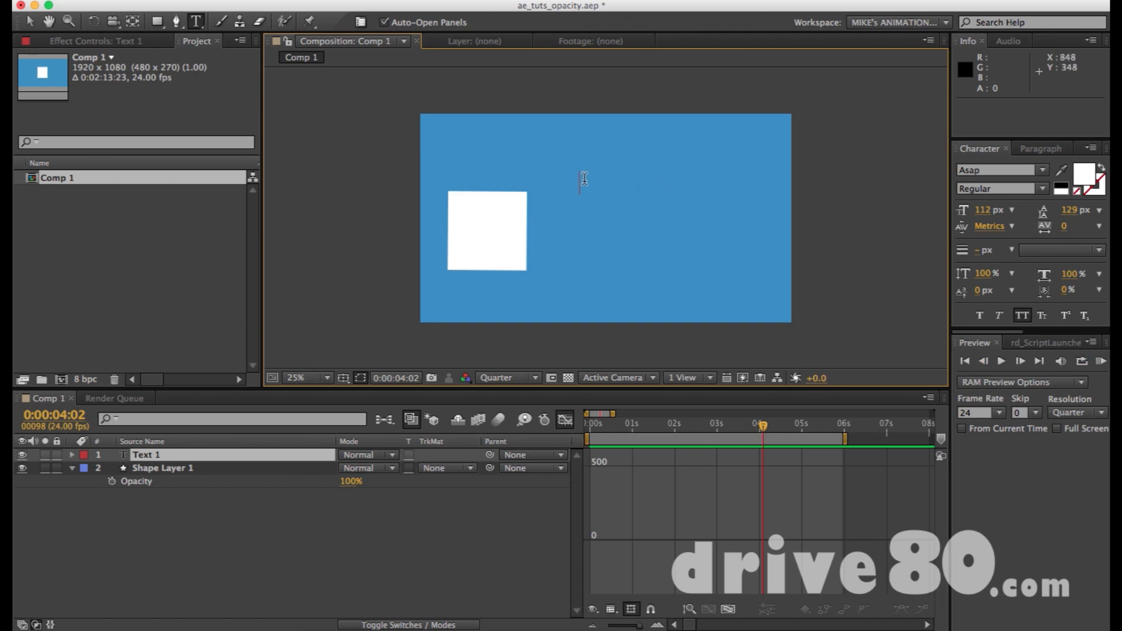
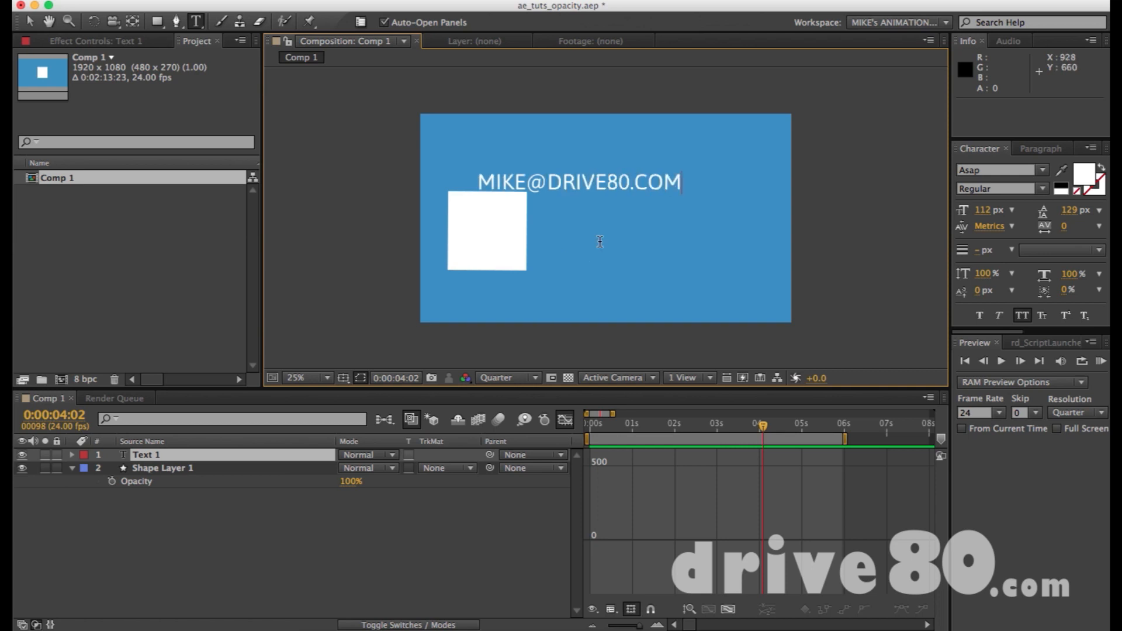
# Move the e-mail text to about 964, 304 in the upper part of the frame and finish editing it.
pyautogui.moveTo(594, 178); pyautogui.dragTo(617, 164)
pyautogui.click(712, 165)
pyautogui.write('v')
pyautogui.press('BackSpace')
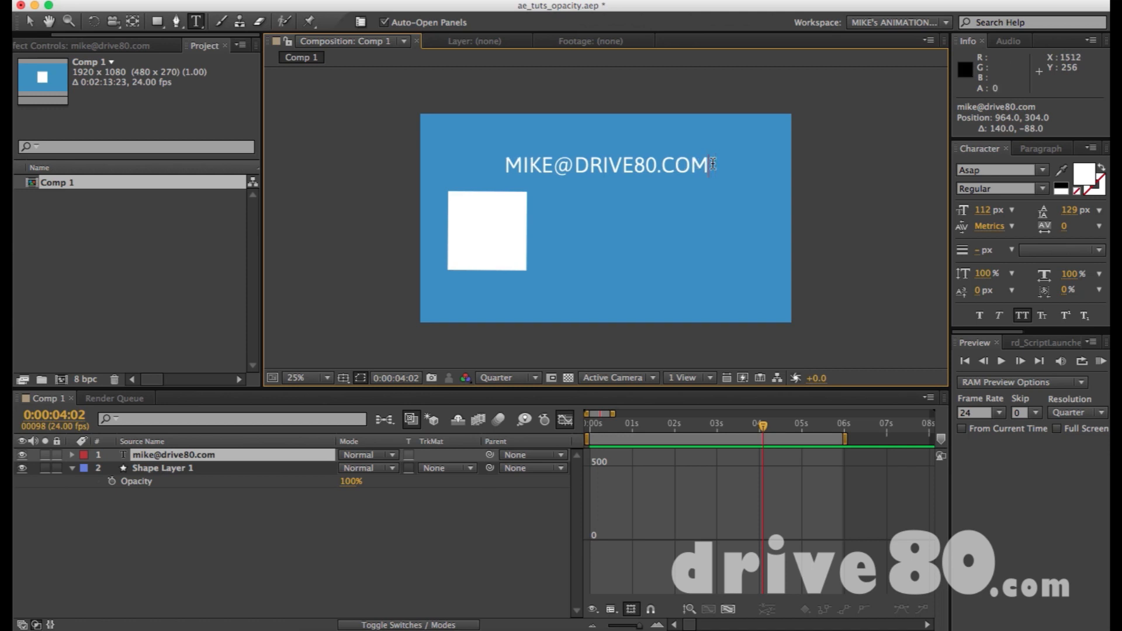
pyautogui.press('KP_Enter')
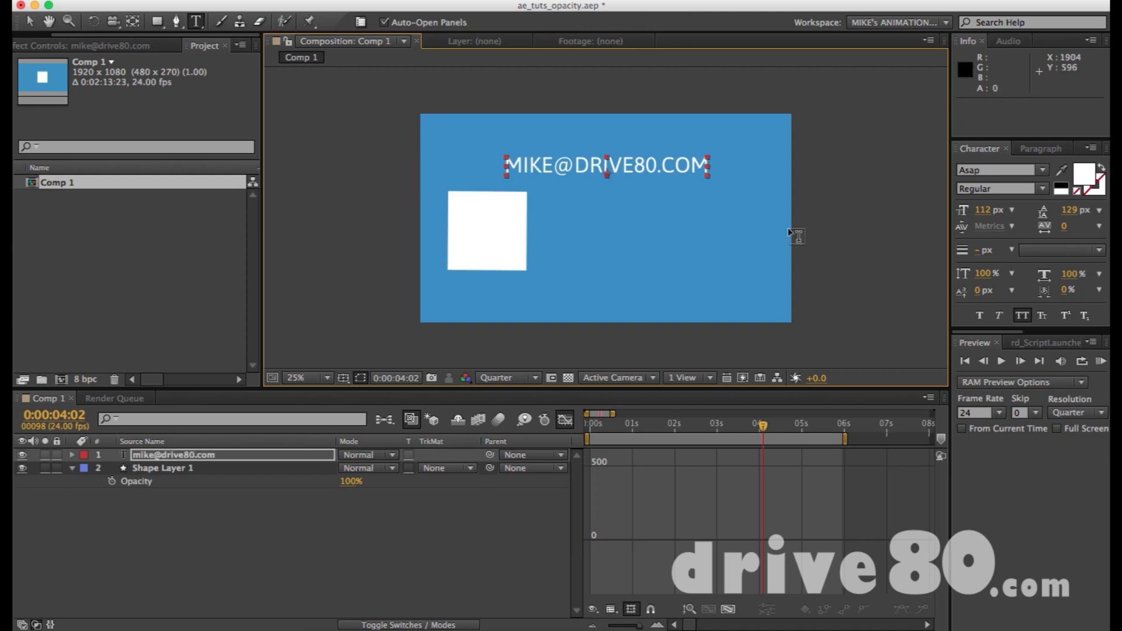
pyautogui.click(814, 229)
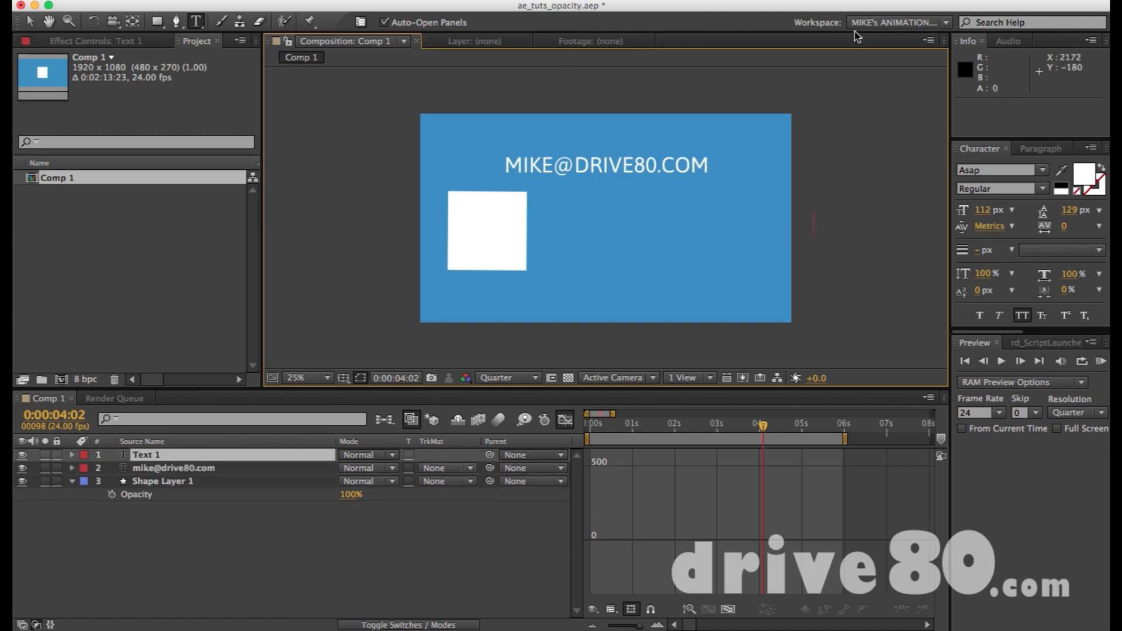